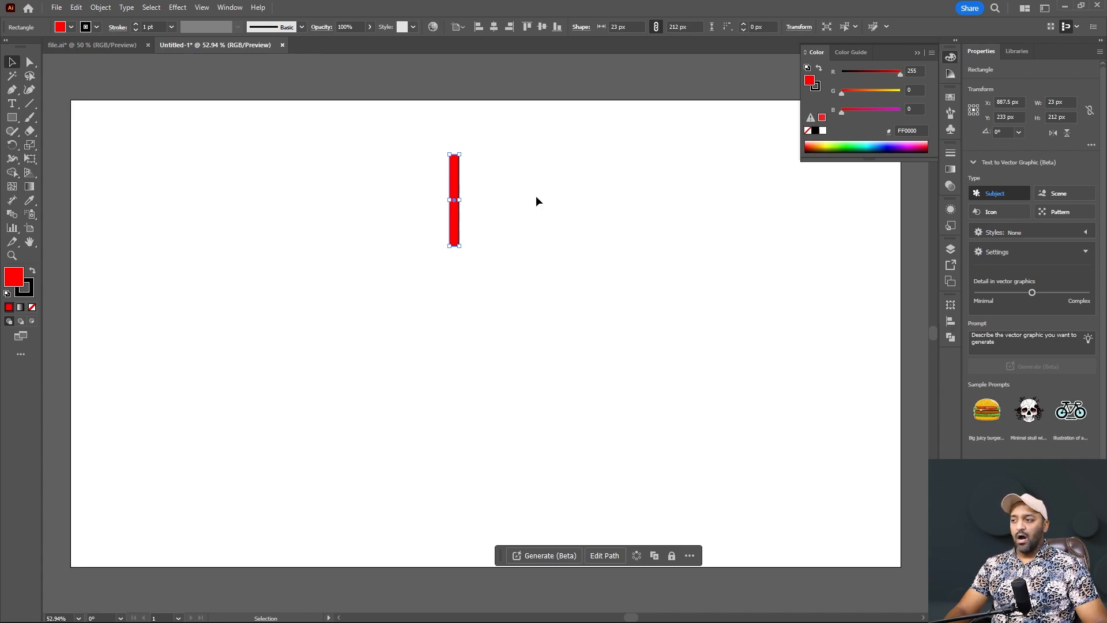
Step: Rotate the red rectangle about 35° clockwise around its centre with the Rotate tool, and undo the rotation
left_click(13, 146)
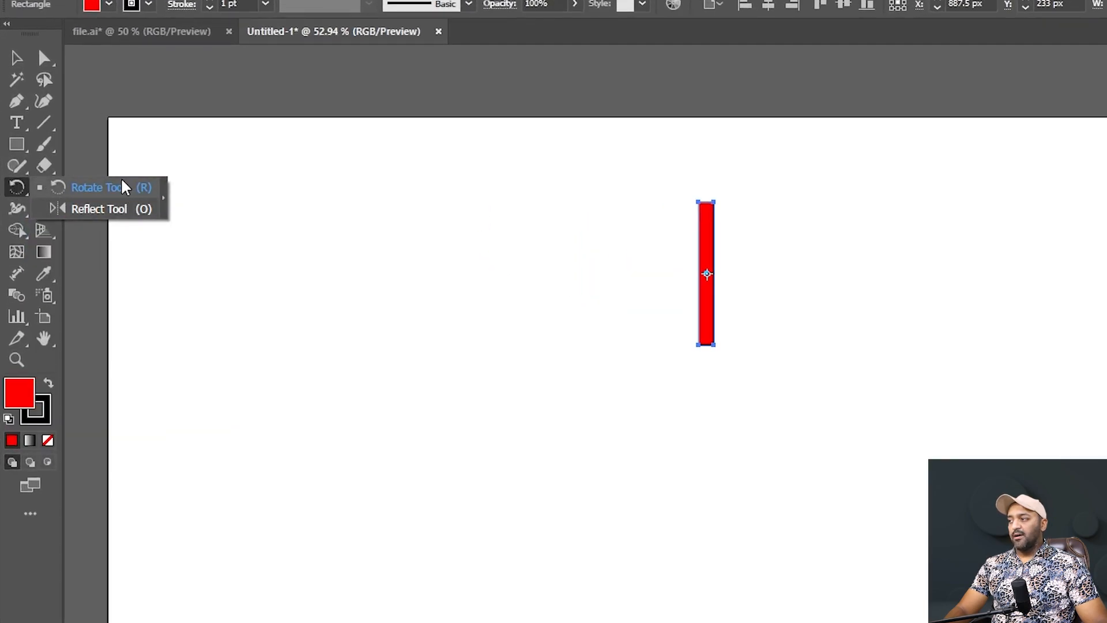
left_click(141, 187)
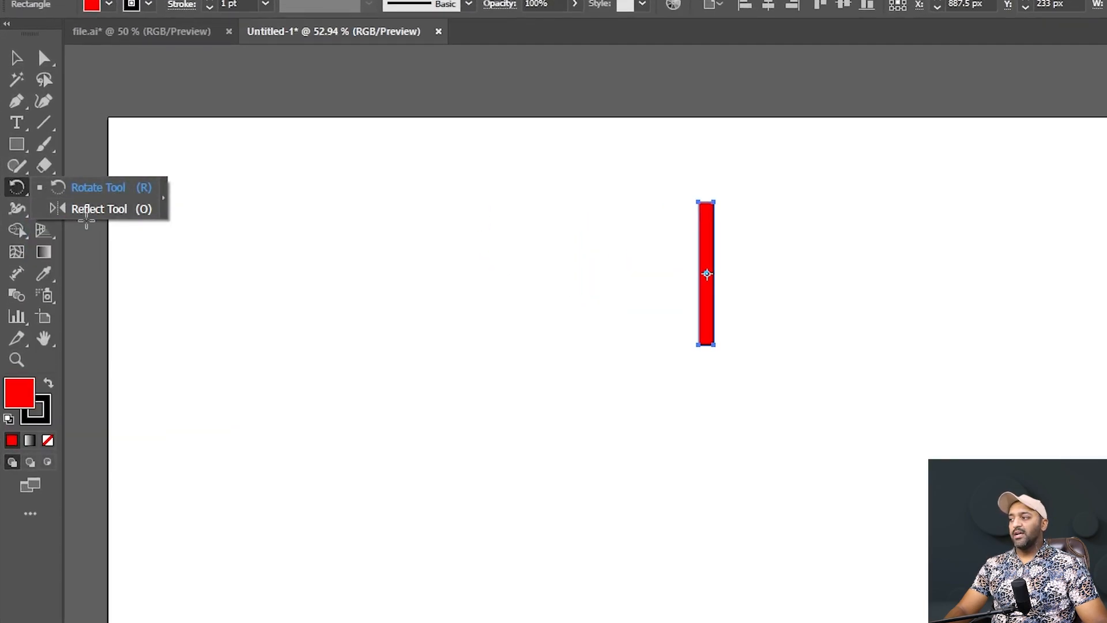
left_click(84, 189)
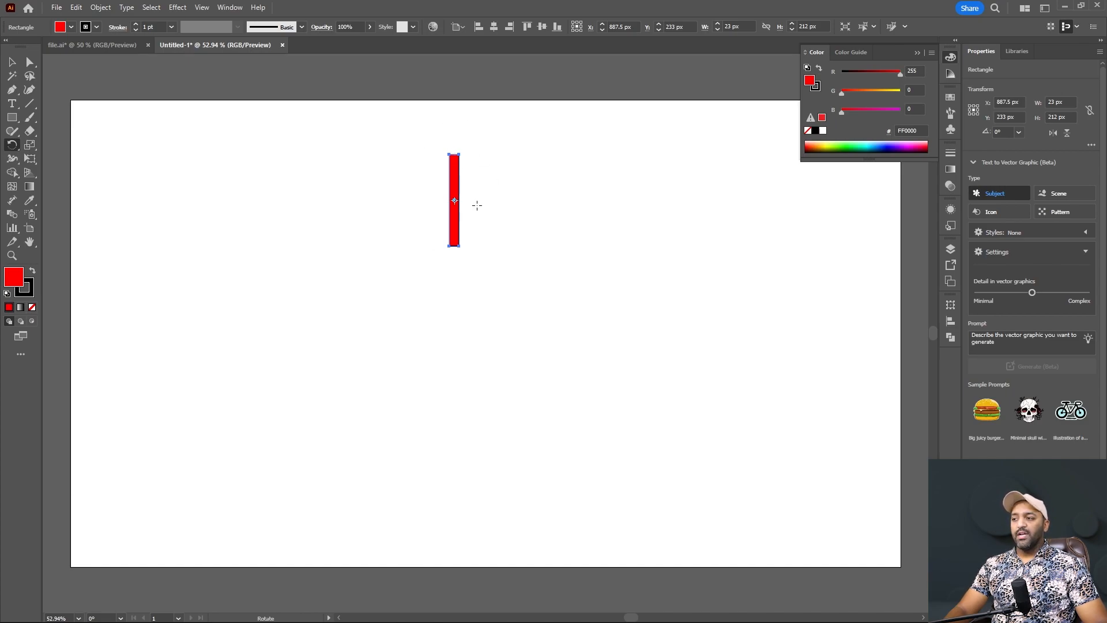
left_click_drag(462, 149, 484, 172)
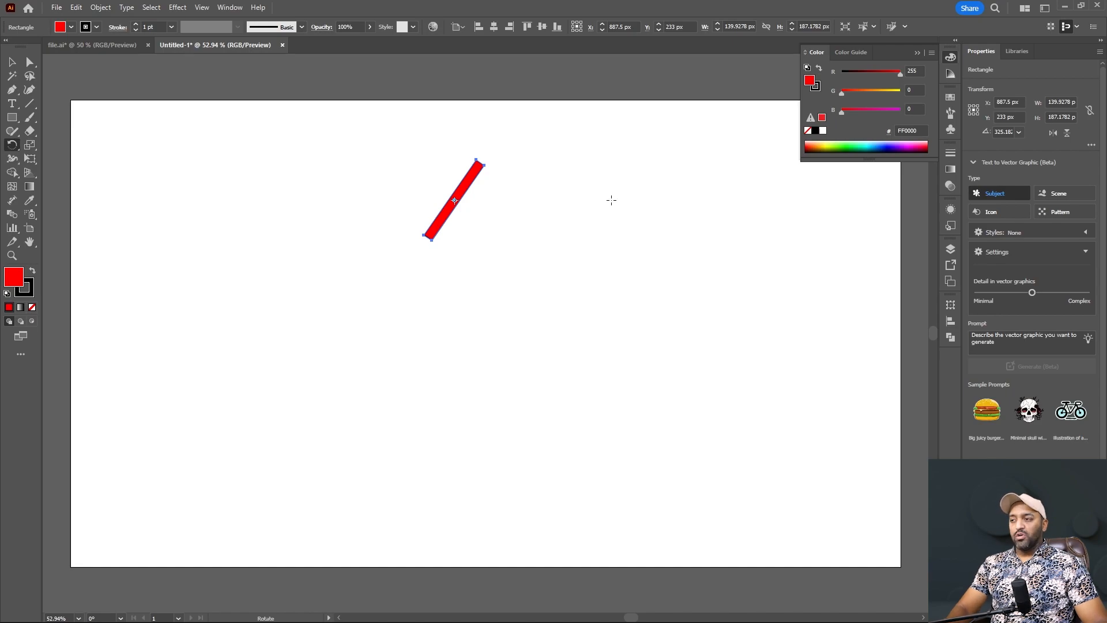
key("v")
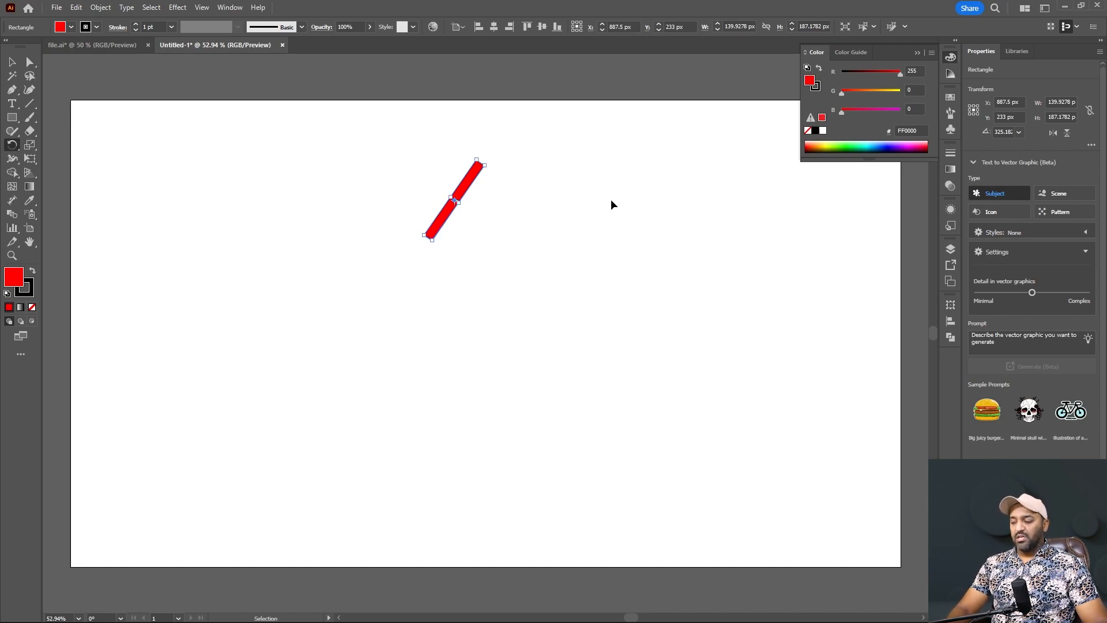
key("ctrl+z")
Step: Rotate the red rectangle about 70° clockwise around its centre, and undo back to the upright rectangle
key("r")
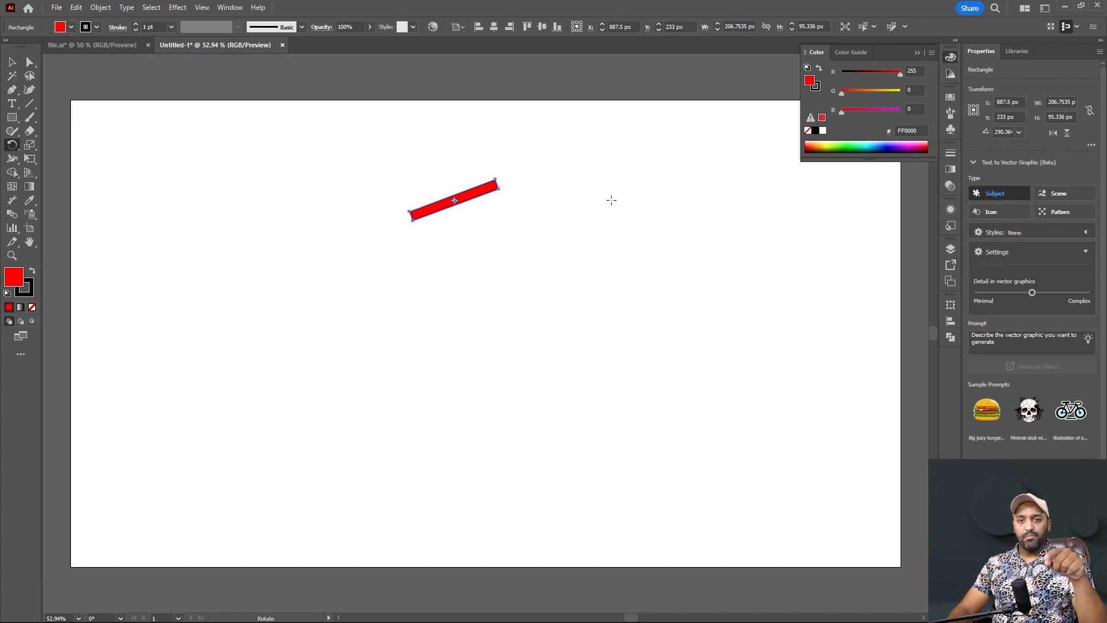
key("v")
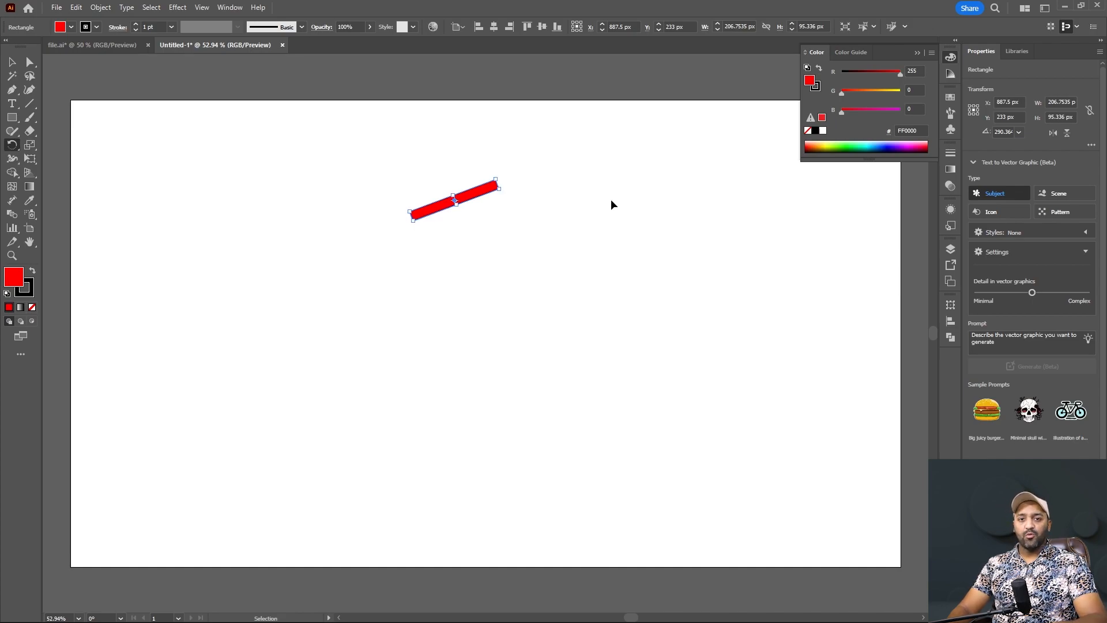
key("ctrl+z")
key("ctrl+z")
key("ctrl+z")
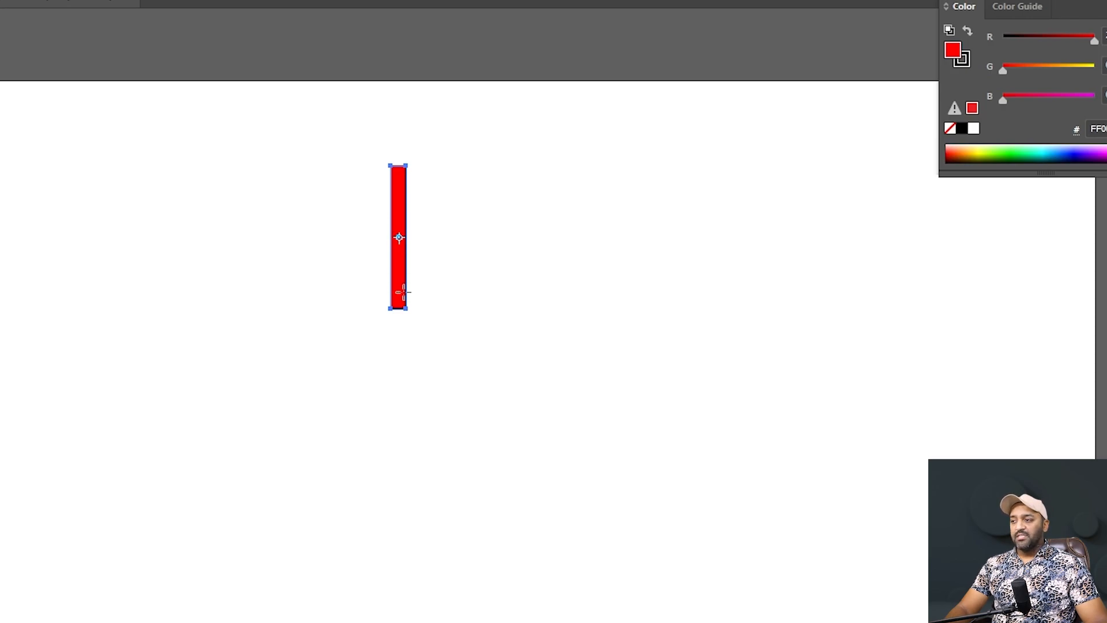
Step: Place the rotation pivot just below the rectangle and rotate a copy of it slightly clockwise around that point
left_click(400, 357)
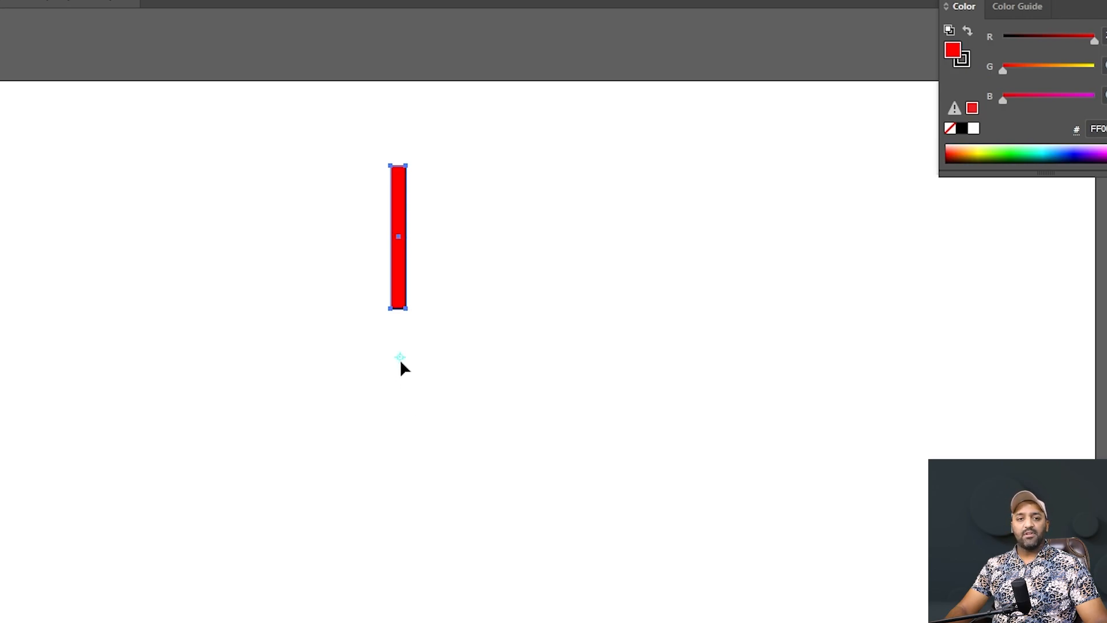
left_click_drag(399, 173, 446, 190)
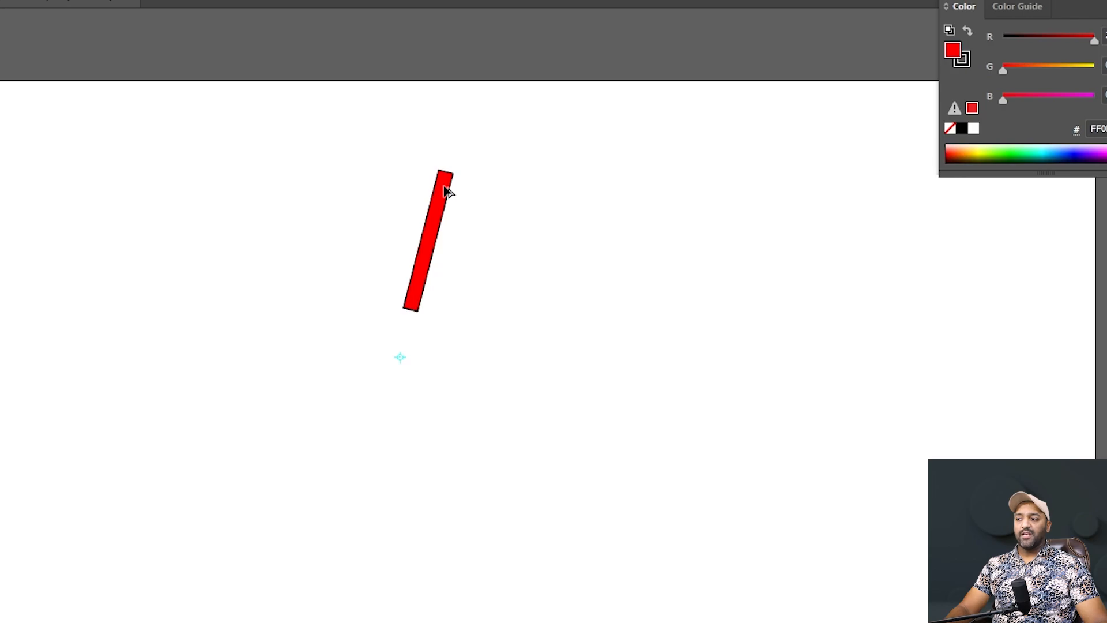
left_click_drag(448, 191, 445, 196)
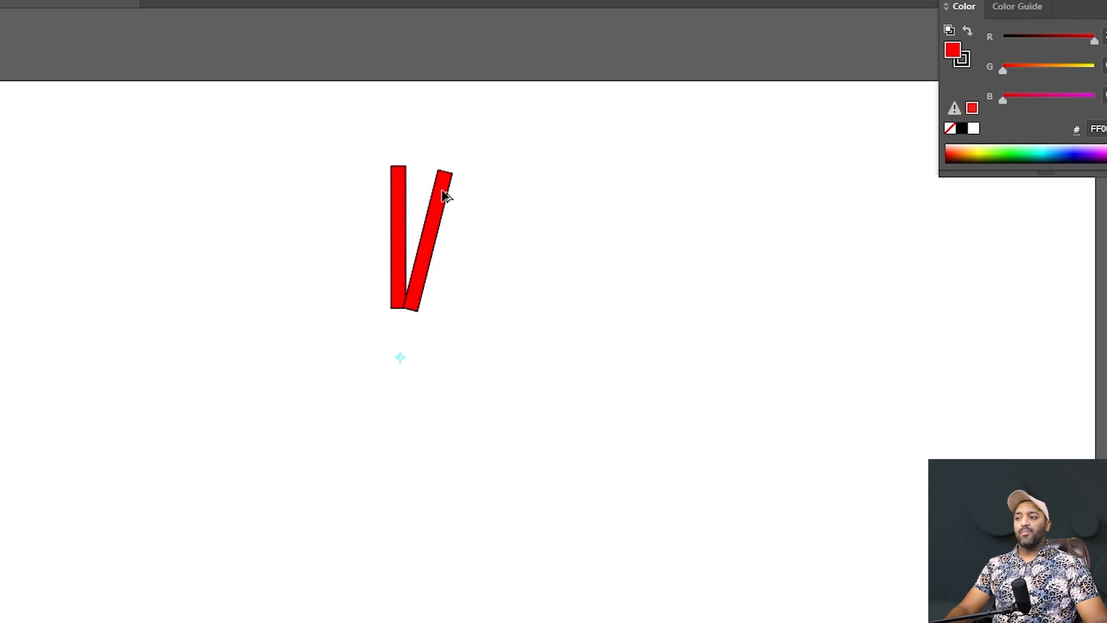
left_click_drag(445, 196, 446, 195)
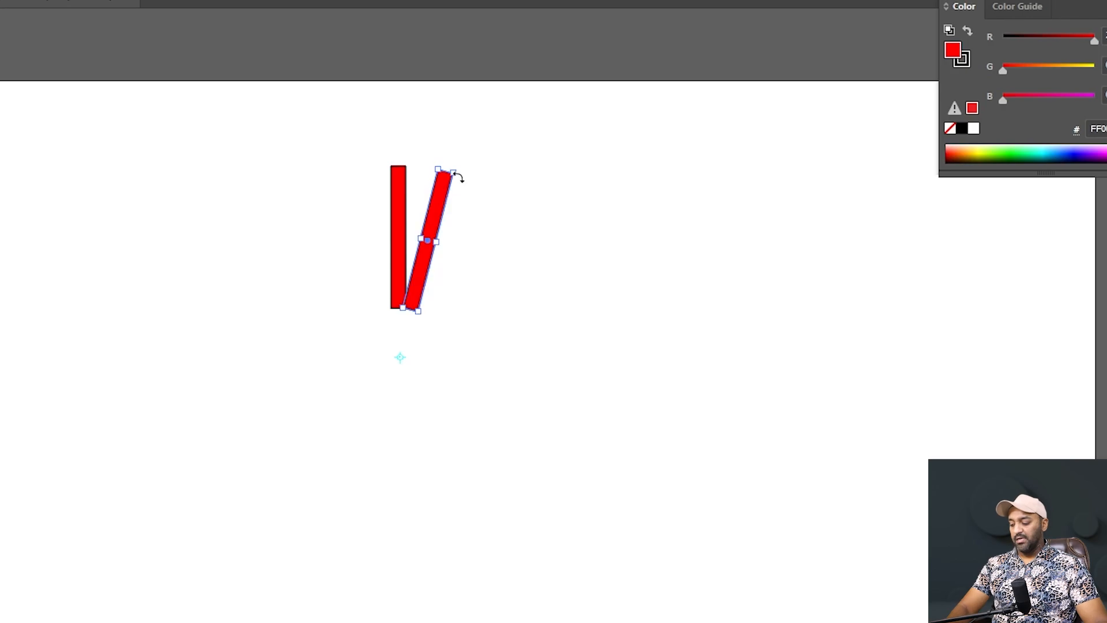
Step: Repeat the rotated copy around the pivot until the rectangles form a full sunburst ring
key("ctrl+d")
key("ctrl+d")
key("ctrl+d")
key("ctrl+d")
key("ctrl+d")
key("ctrl+d")
key("ctrl+d")
key("ctrl+d")
key("ctrl+d")
key("ctrl+d")
key("ctrl+d")
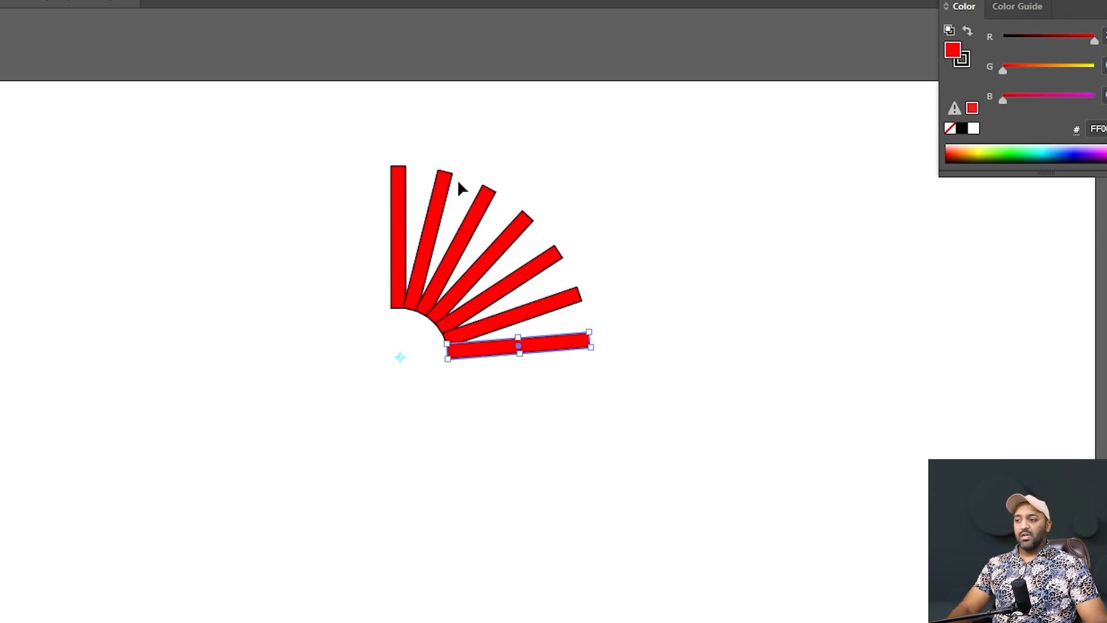
key("ctrl+d")
key("ctrl+d")
key("ctrl+d")
key("ctrl+d")
key("ctrl+d")
key("ctrl+d")
key("ctrl+d")
key("ctrl+d")
key("ctrl+d")
key("ctrl+d")
key("ctrl+d")
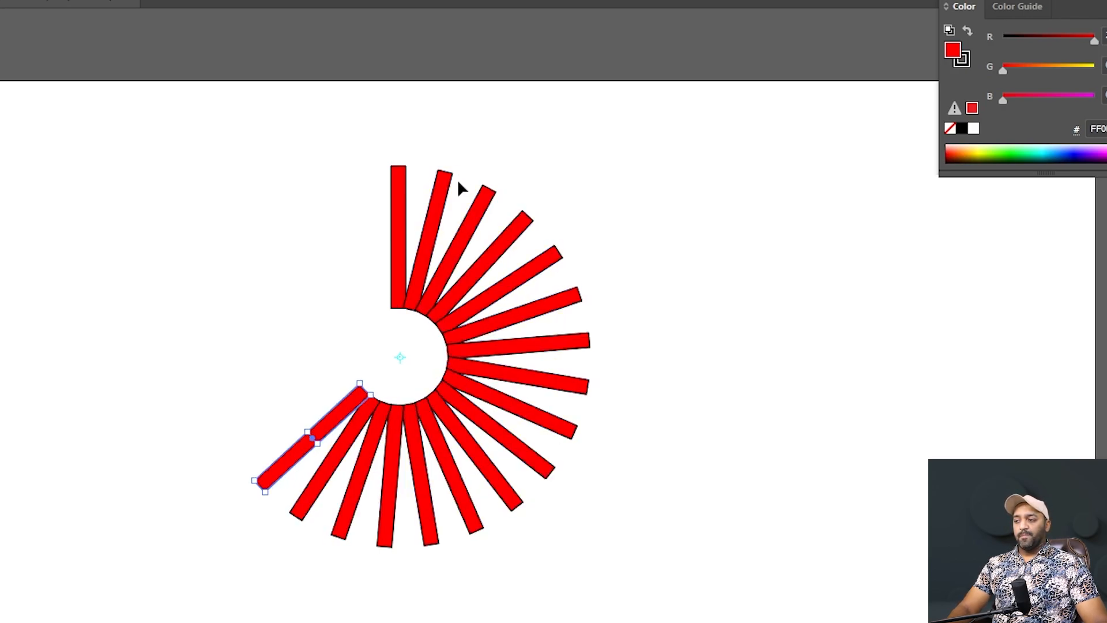
key("ctrl+d")
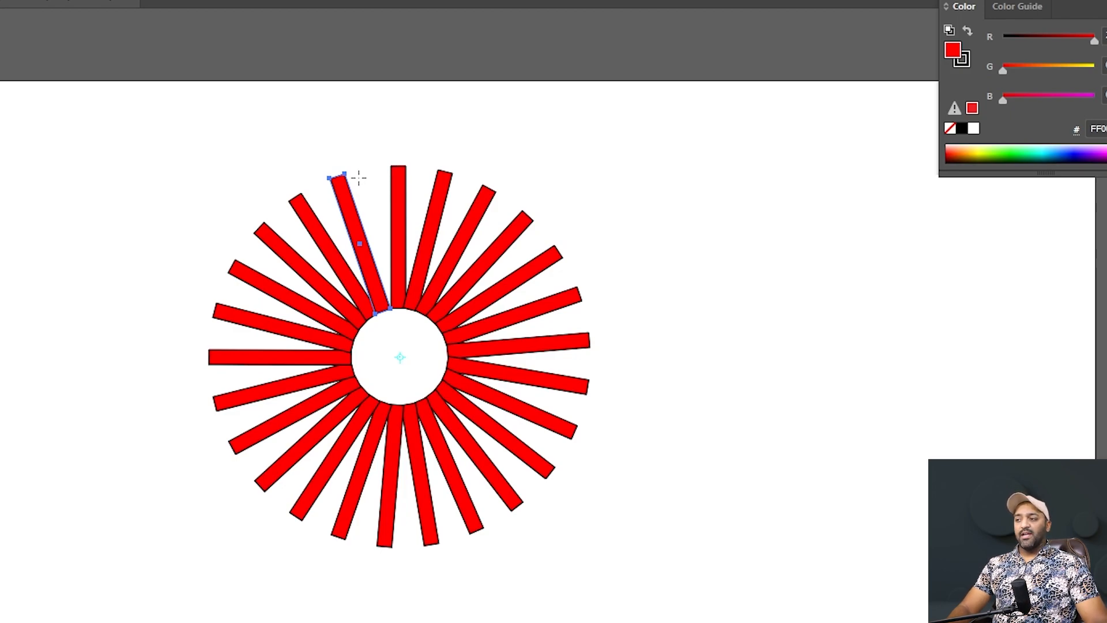
Step: Set the pivot below the single upright rectangle and create a rotated copy with an angle of 360/15
key("v")
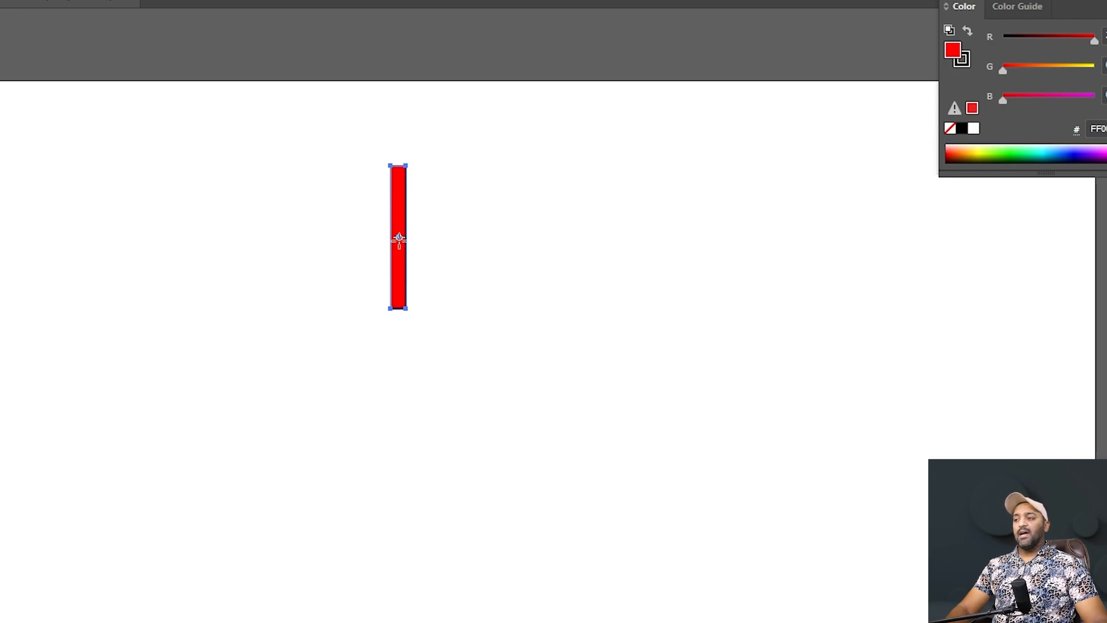
left_click(401, 366)
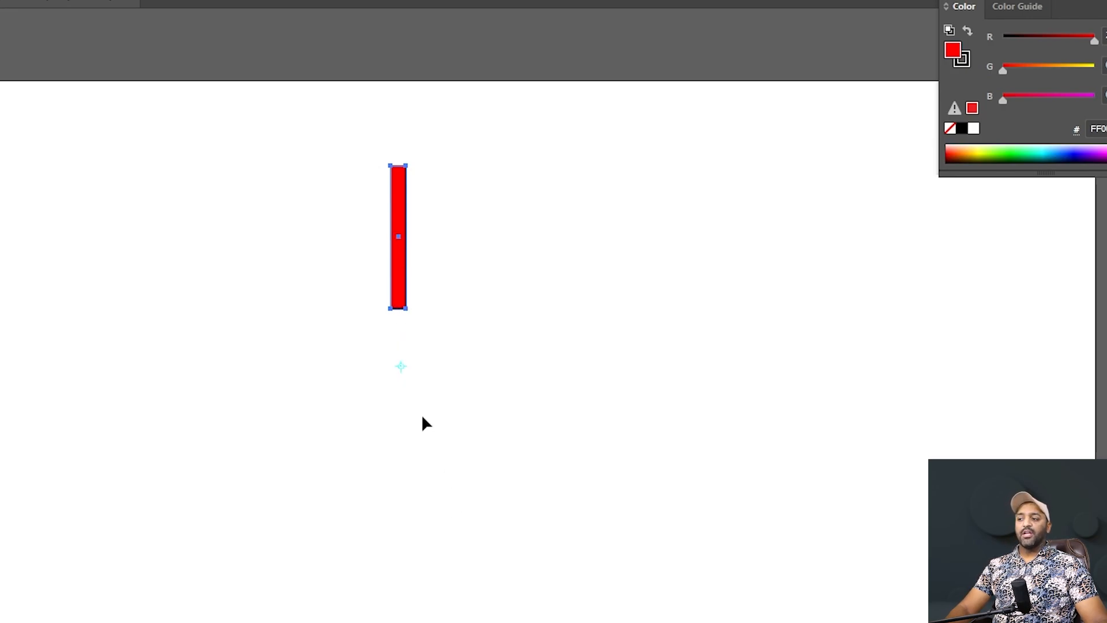
left_click(401, 365, "alt")
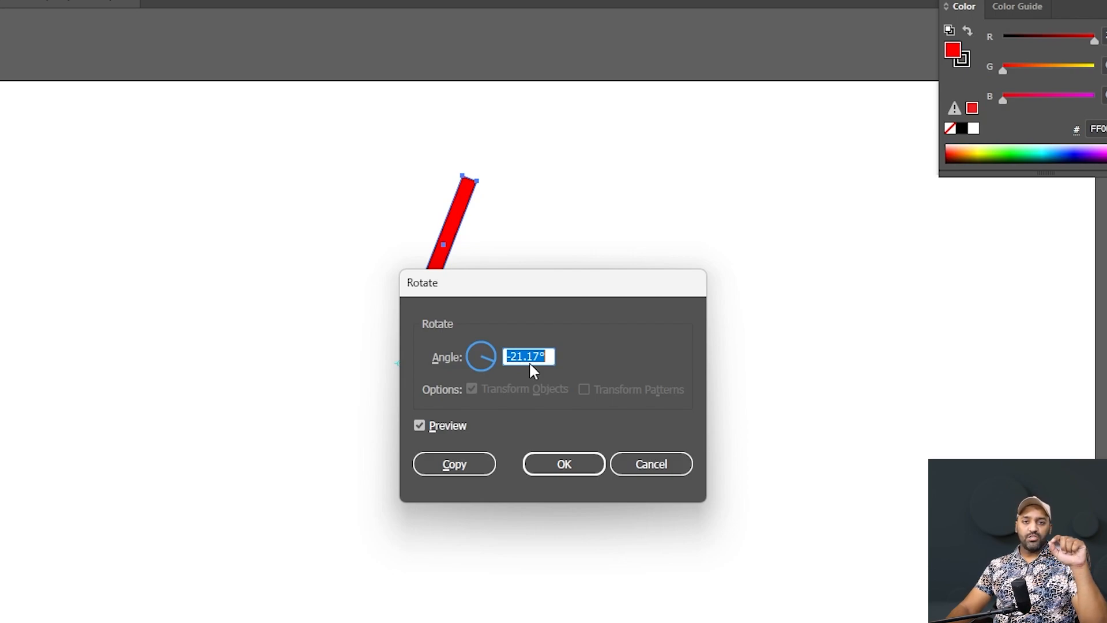
type("360")
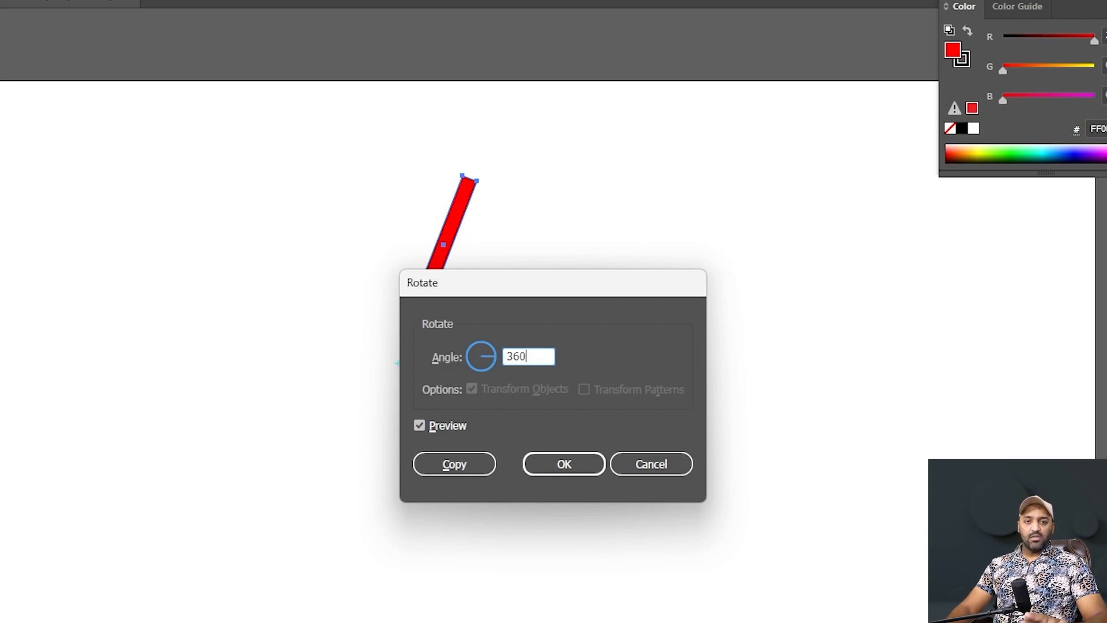
type("/15")
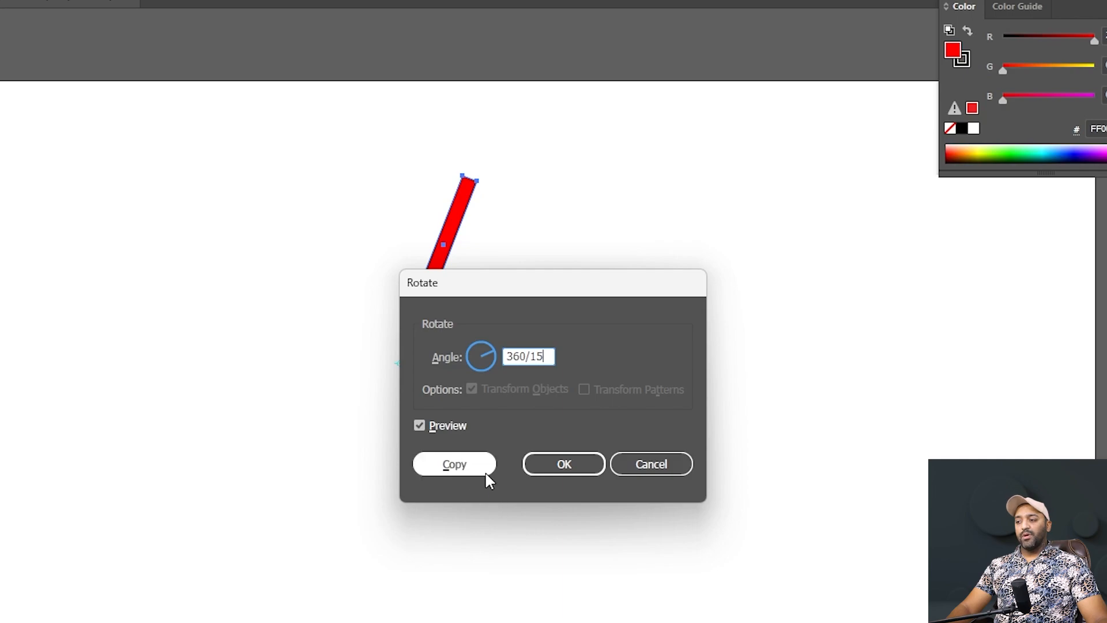
left_click(469, 468)
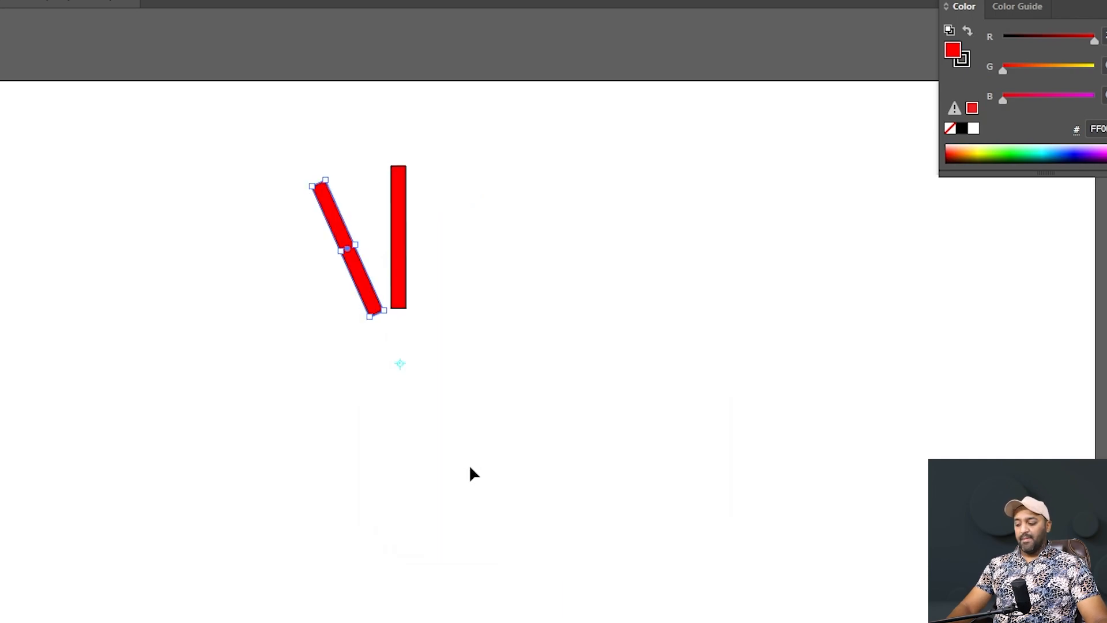
Step: Repeat the 360/15 rotated copy until 15 evenly spaced rectangles complete the circle
key("ctrl+d")
key("ctrl+d")
key("ctrl+d")
key("ctrl+d")
key("ctrl+d")
key("ctrl+d")
key("ctrl+d")
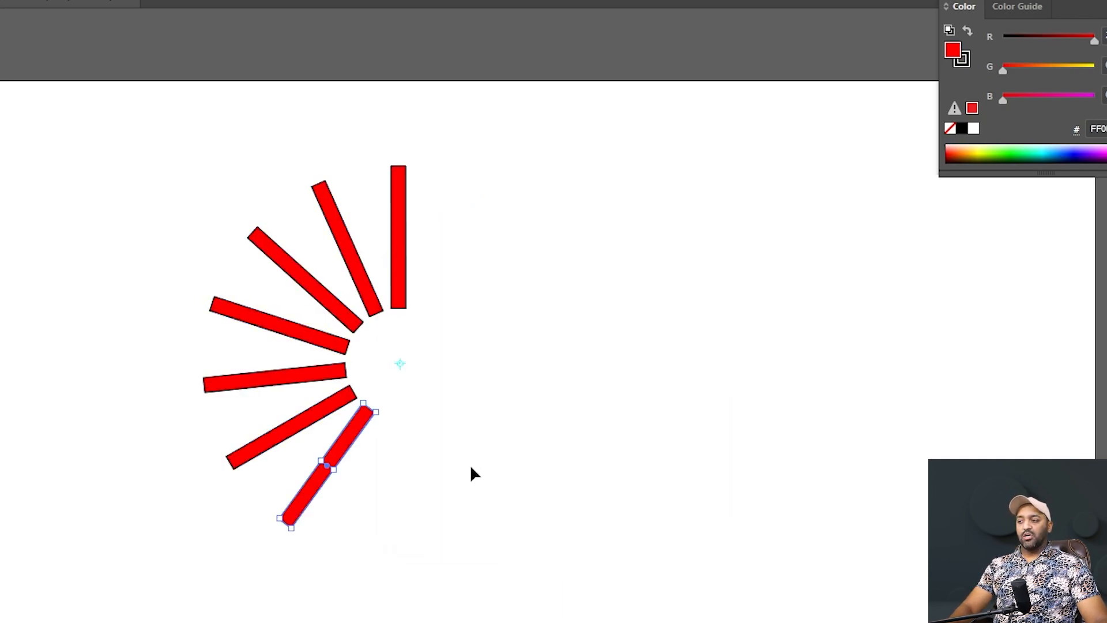
key("ctrl+d")
key("ctrl+d")
key("ctrl+d")
key("ctrl+d")
key("ctrl+d")
key("ctrl+d")
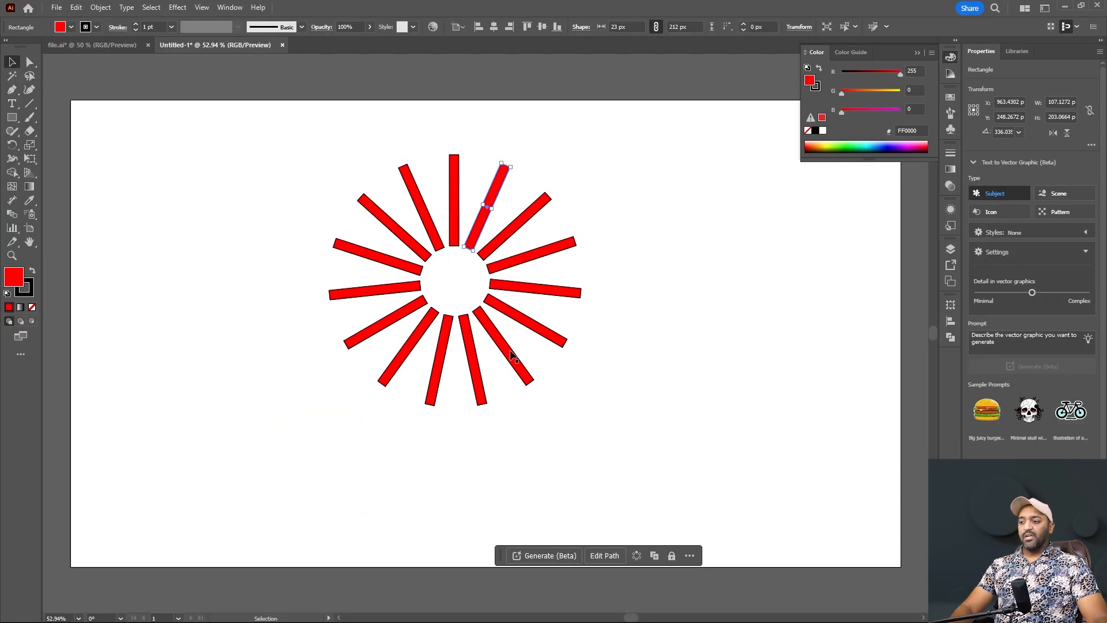
Step: Delete the whole radial pattern and draw a wider red rectangle, about 80 × 184 px, near the artboard's upper middle
left_click_drag(678, 606, 179, 250)
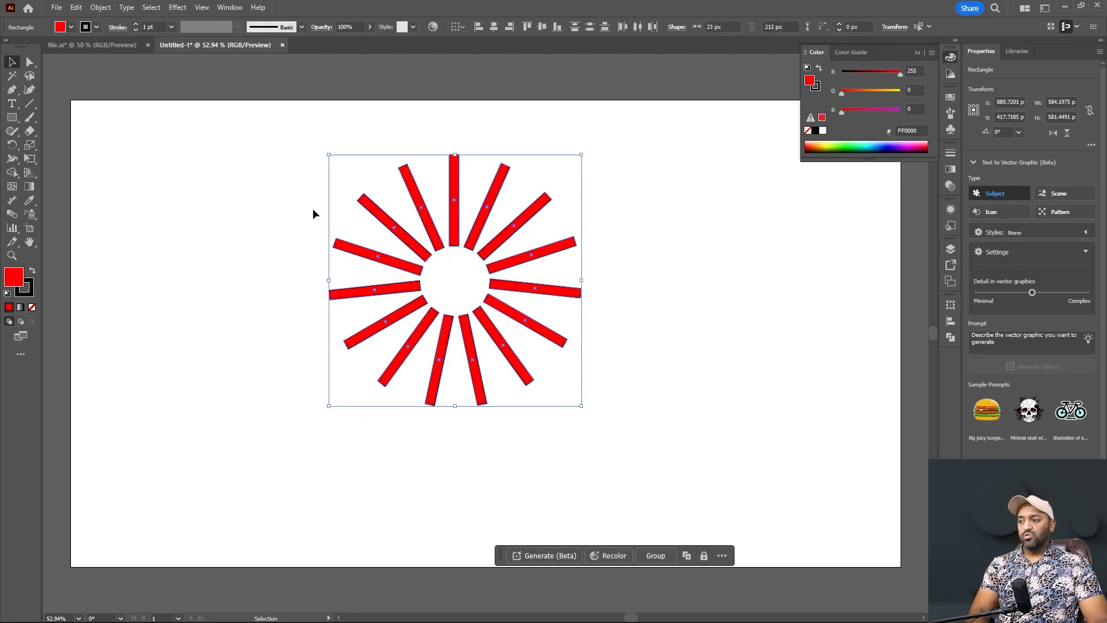
key("Delete")
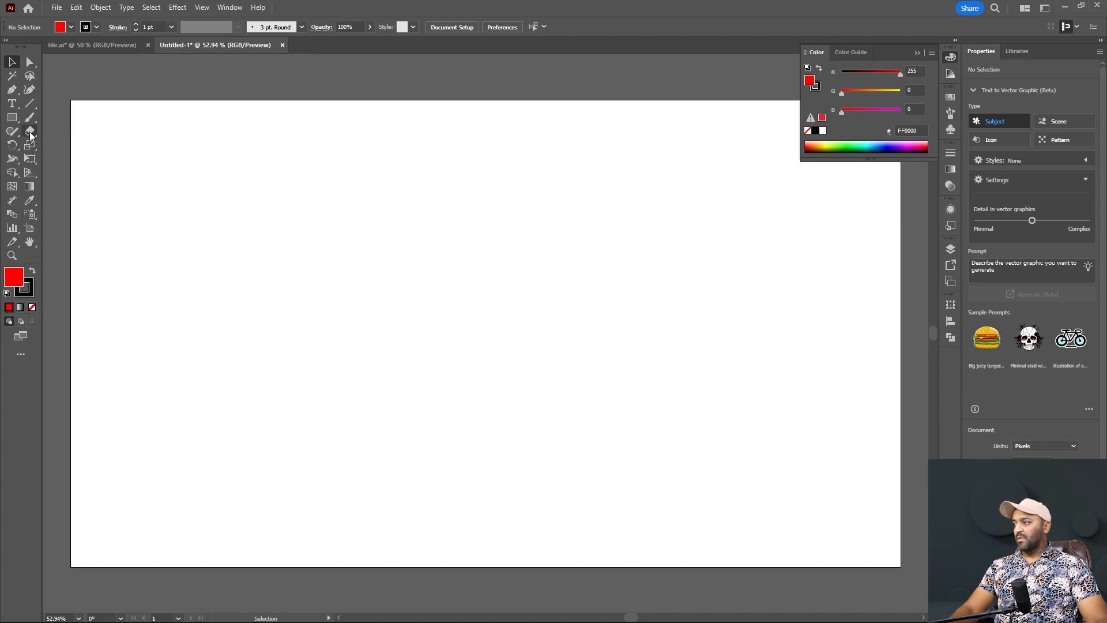
left_click(15, 119)
left_click_drag(426, 171, 462, 250)
key("v")
left_click_drag(444, 202, 469, 161)
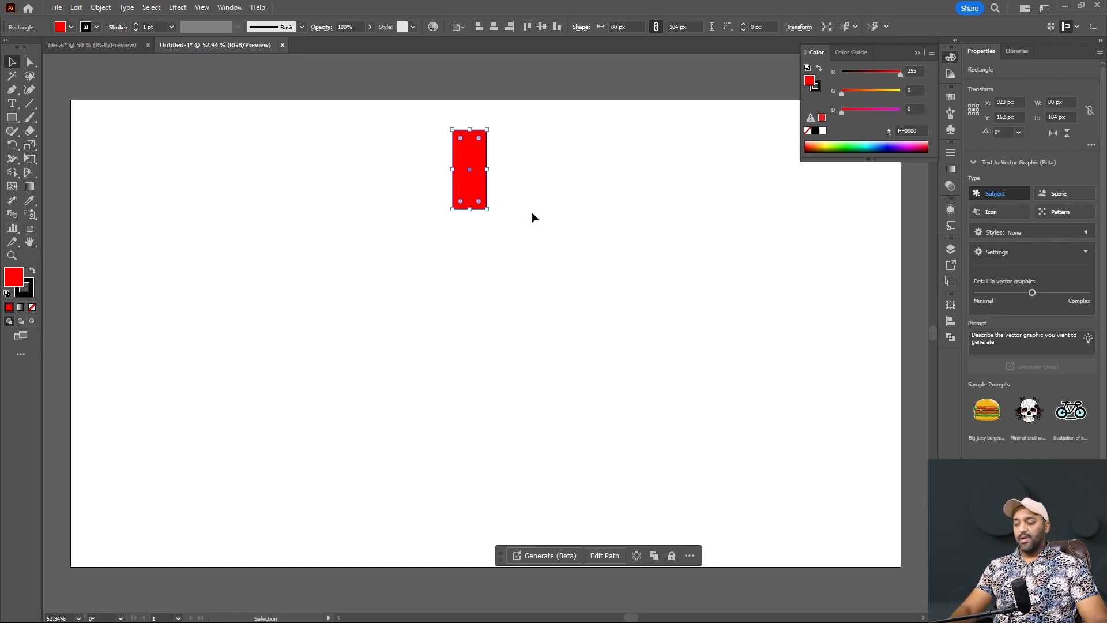
Step: Open the numeric rotation settings with the pivot just below the new rectangle, and compute 360/17 in Calculator
key("r")
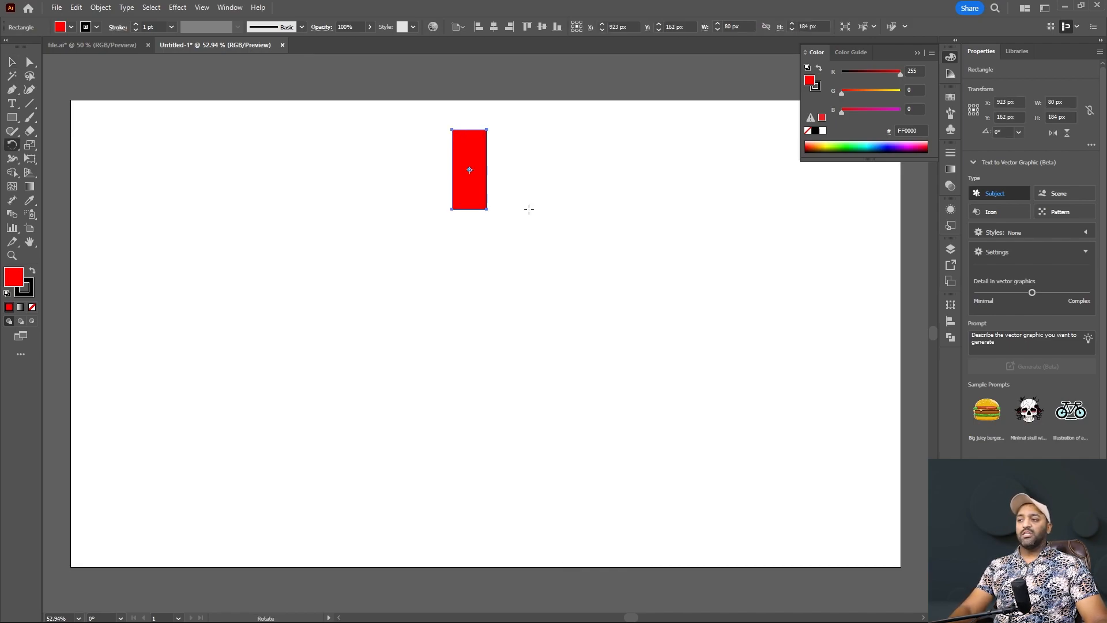
left_click(470, 247, "alt")
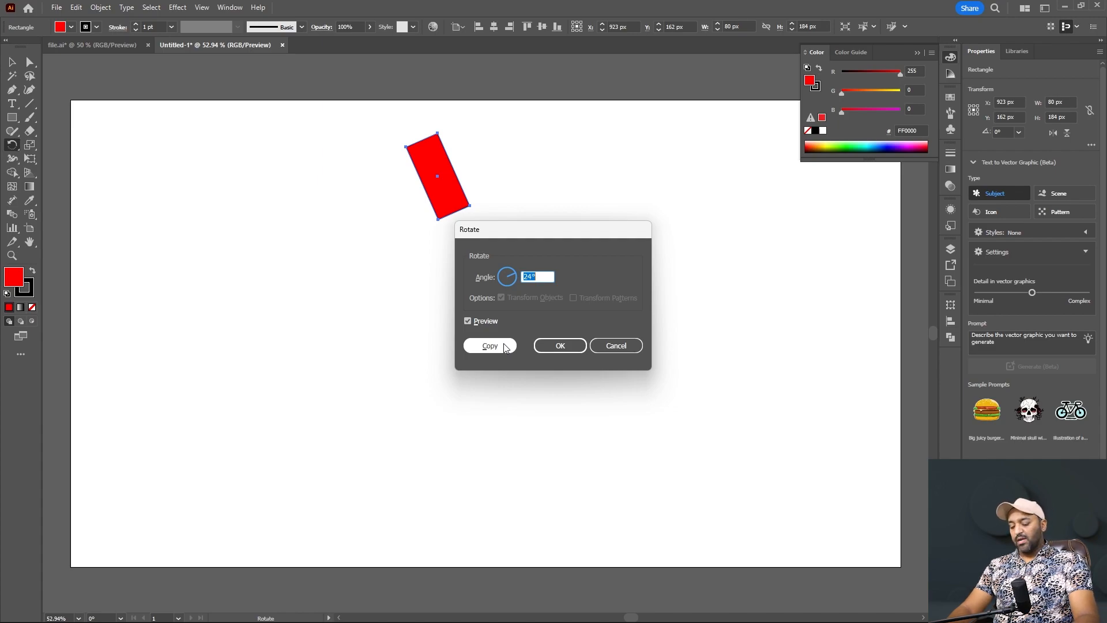
key("XF86Calculator")
type("360")
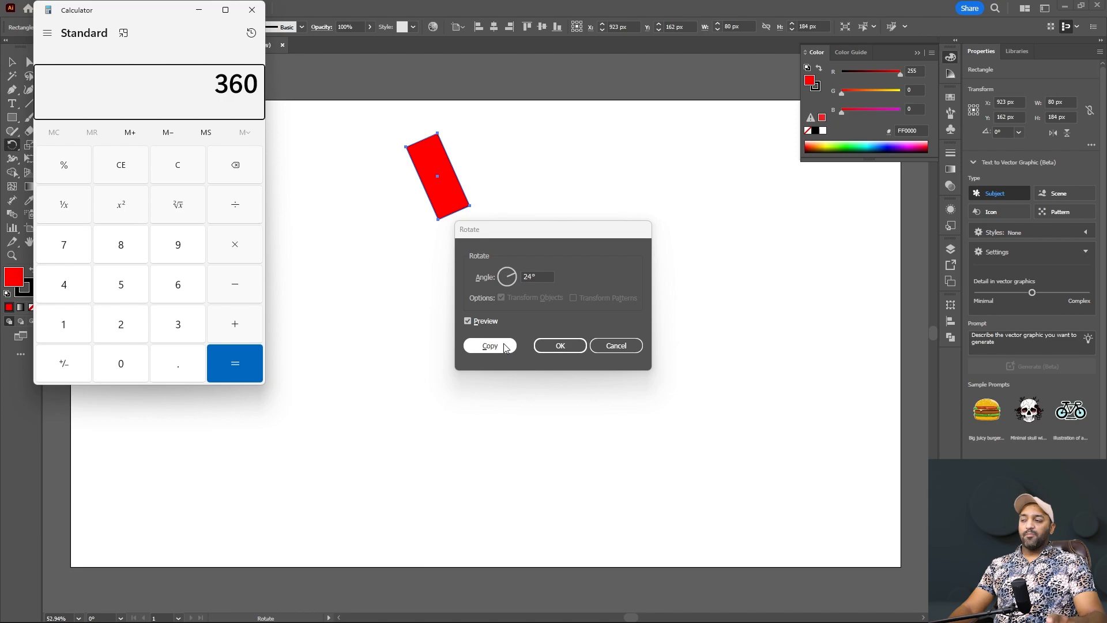
type("/17")
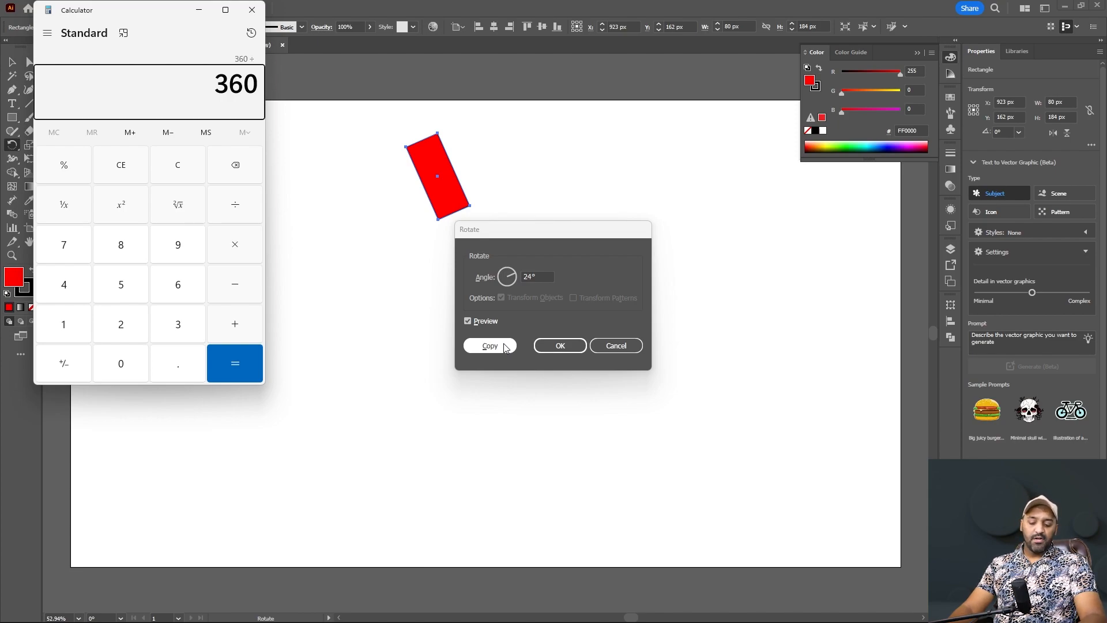
key("Return")
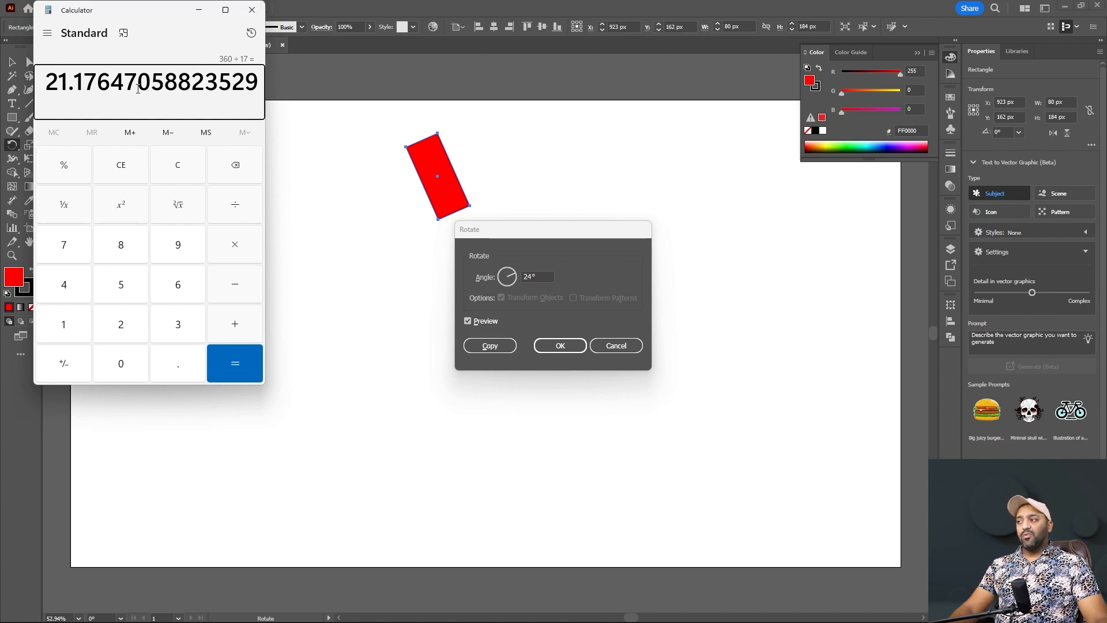
Step: Set the rotation angle to 360/10 and create a rotated copy of the wide rectangle
left_click(542, 275)
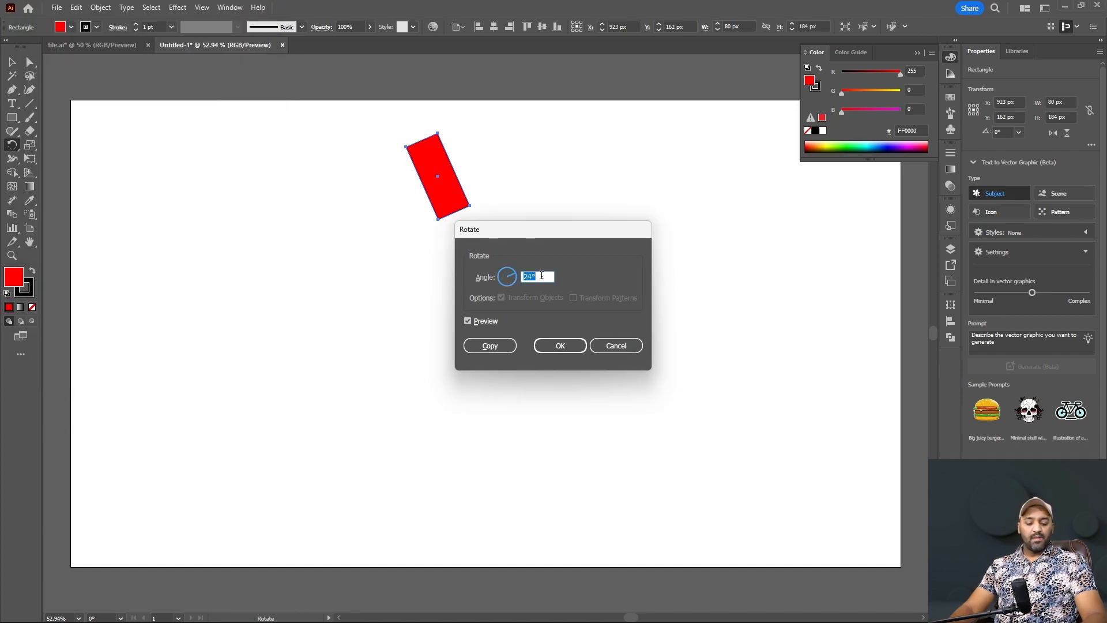
type("360/")
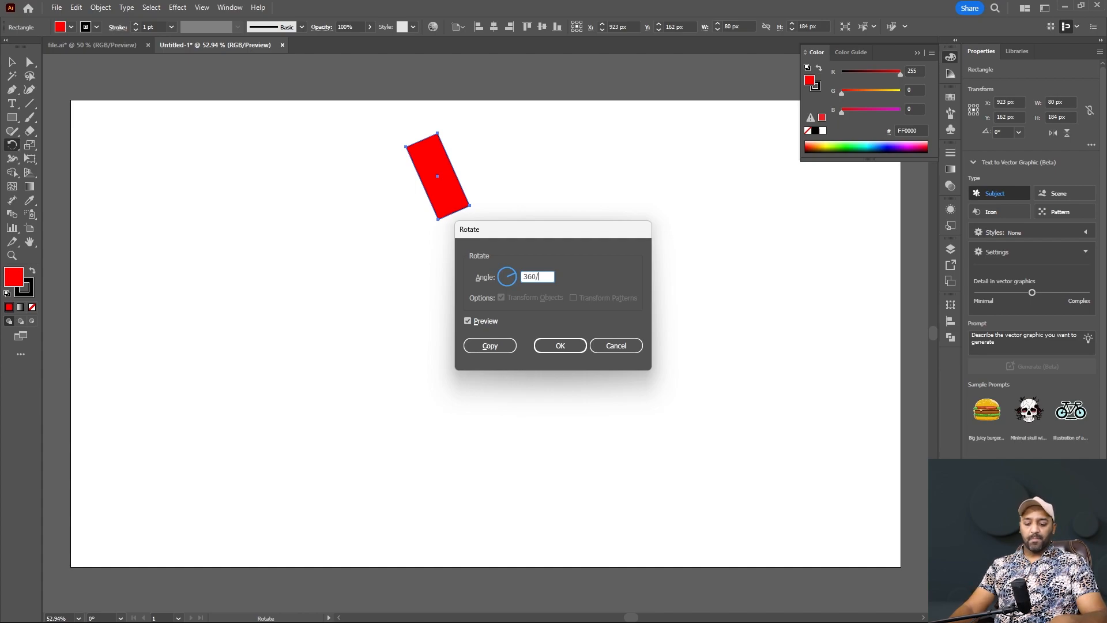
type("10")
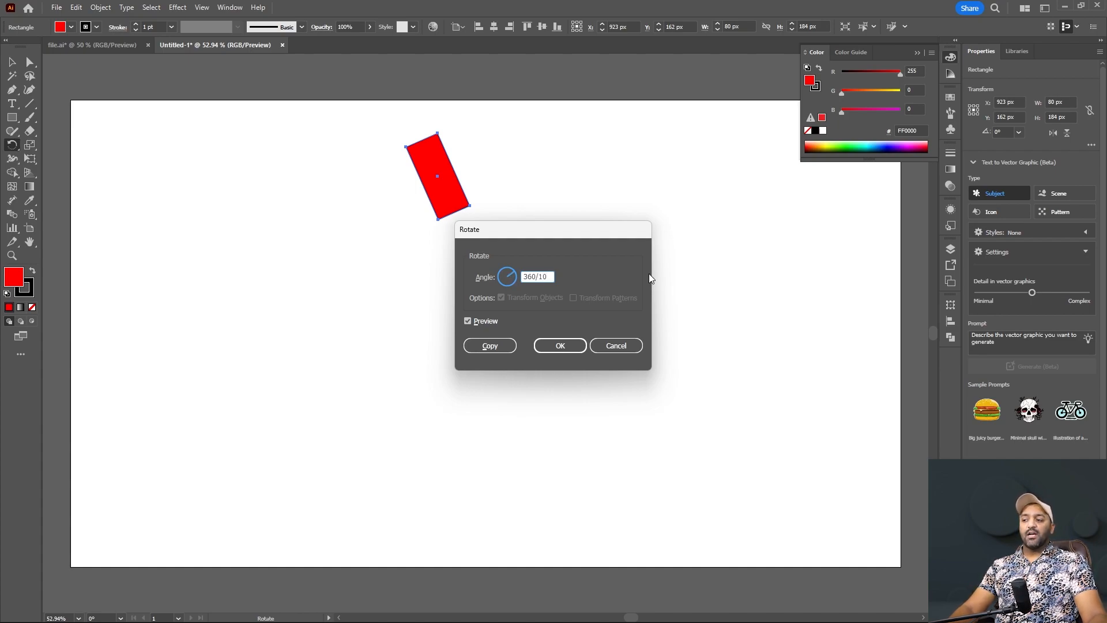
left_click(507, 344)
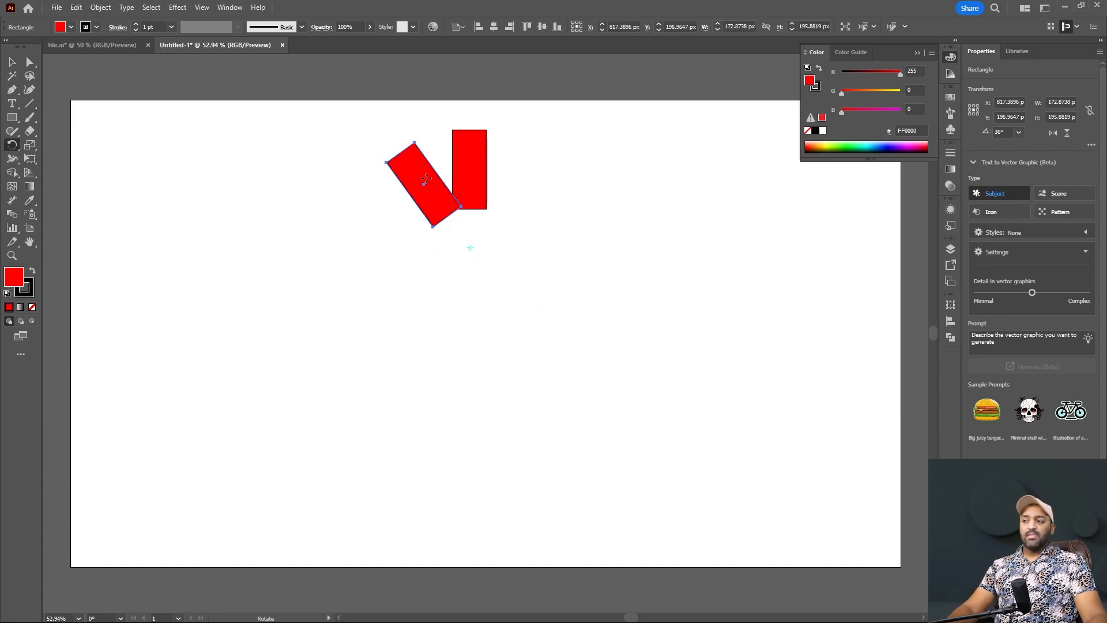
Step: Repeat the 360/10 rotated copy until ten evenly spaced rectangles complete the circle, and clear the selection
key("v")
key("ctrl+d")
key("ctrl+d")
key("ctrl+d")
key("ctrl+d")
key("ctrl+d")
key("ctrl+d")
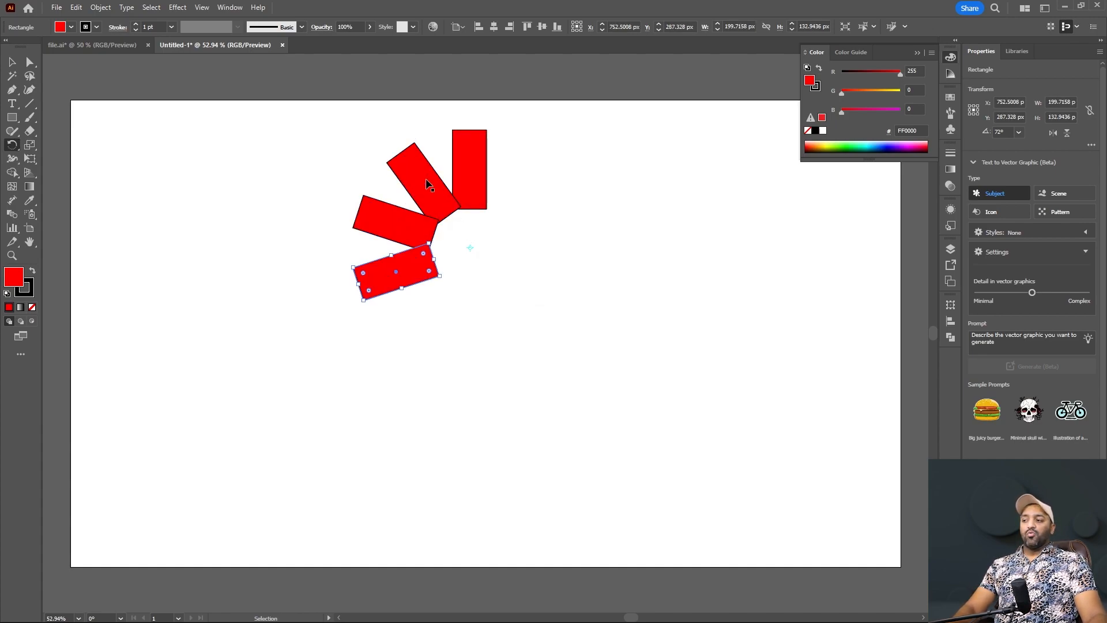
key("ctrl+d")
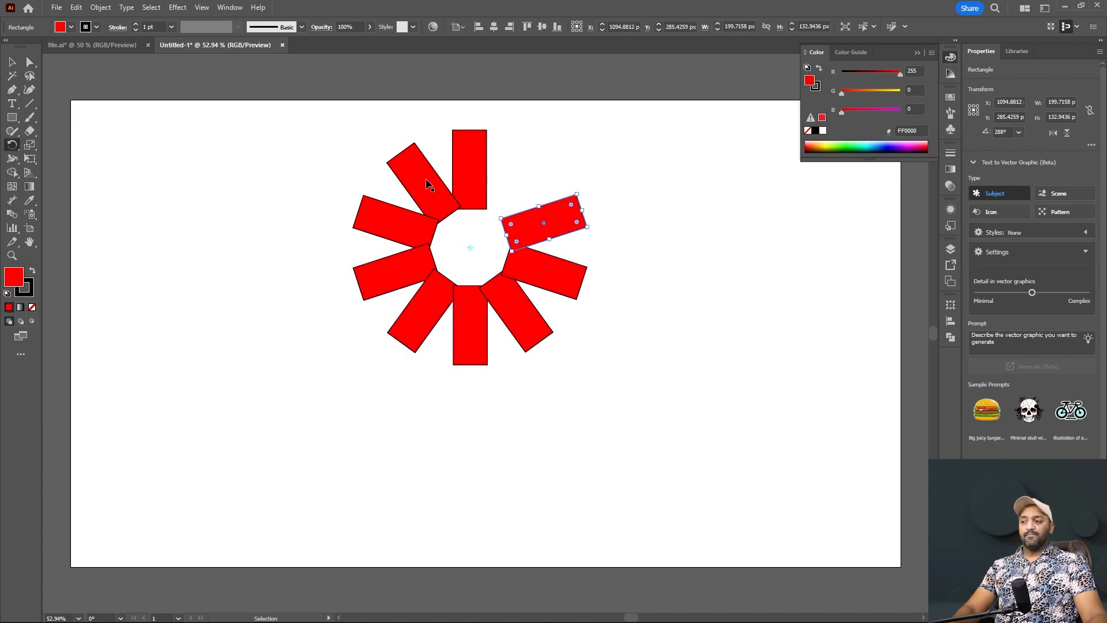
key("ctrl+d")
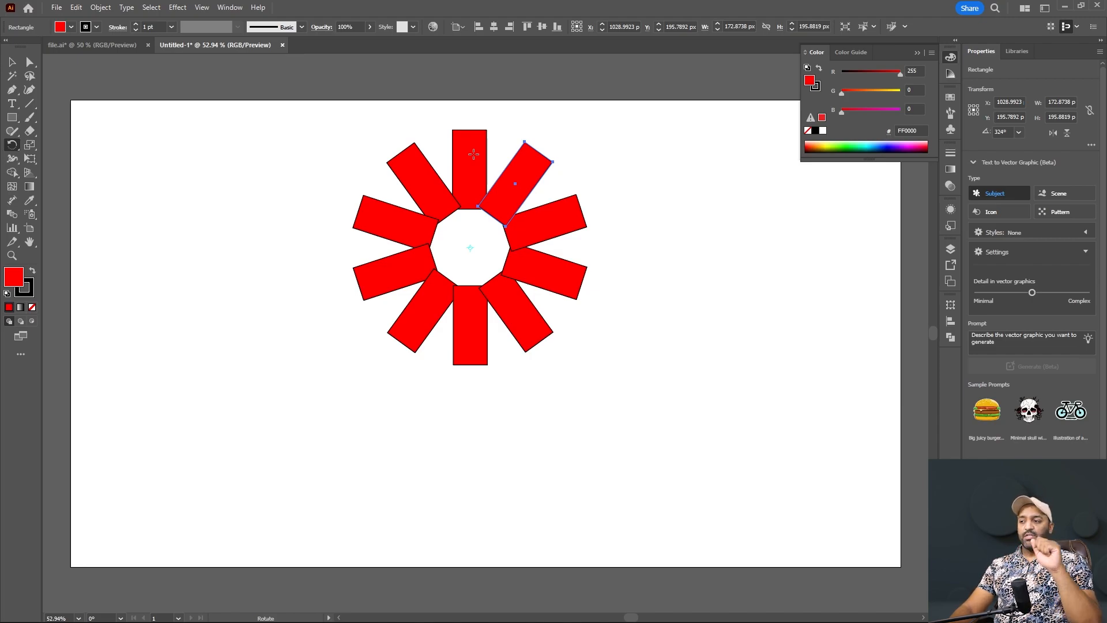
key("v")
left_click(602, 392)
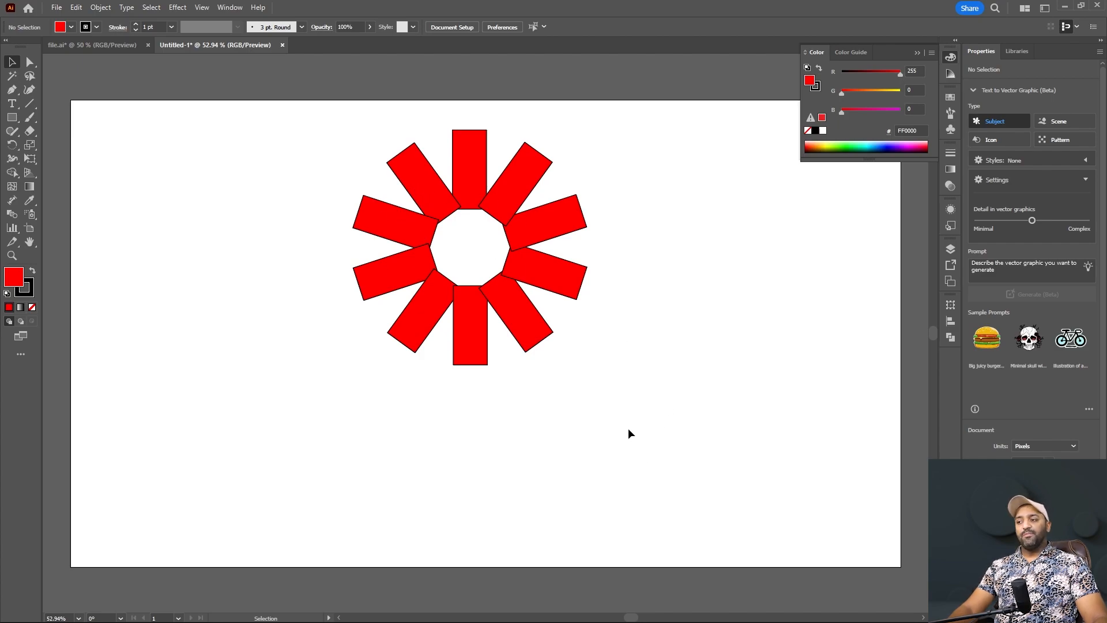
Step: Delete the whole ten-rectangle pattern and draw a red triangle, about 187 × 162 px, near the artboard's upper middle
left_click_drag(605, 398, 299, 112)
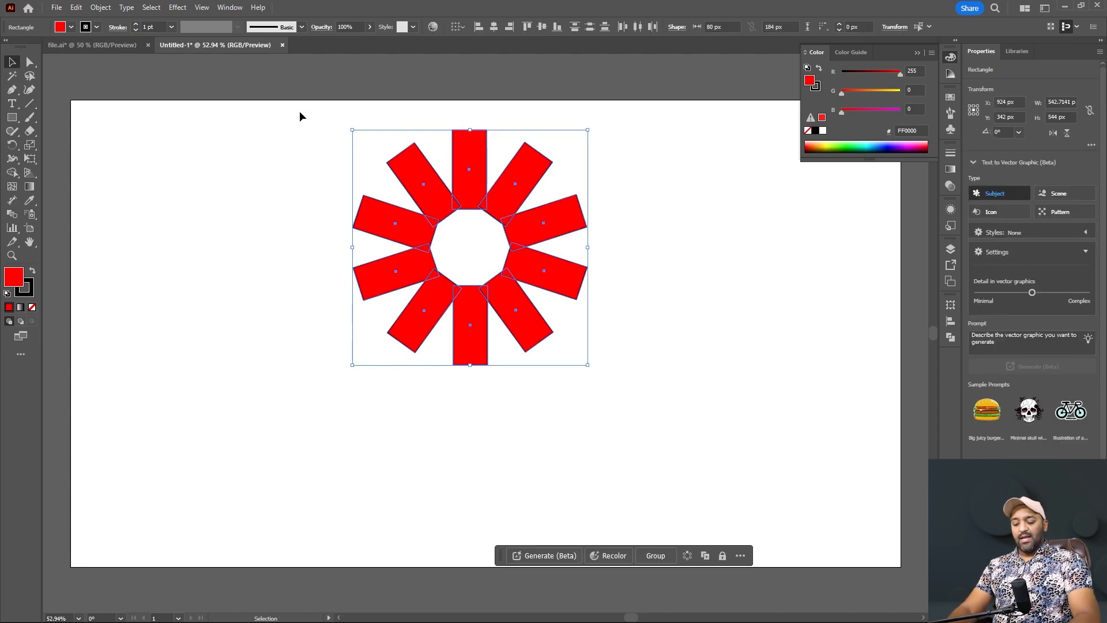
key("Delete")
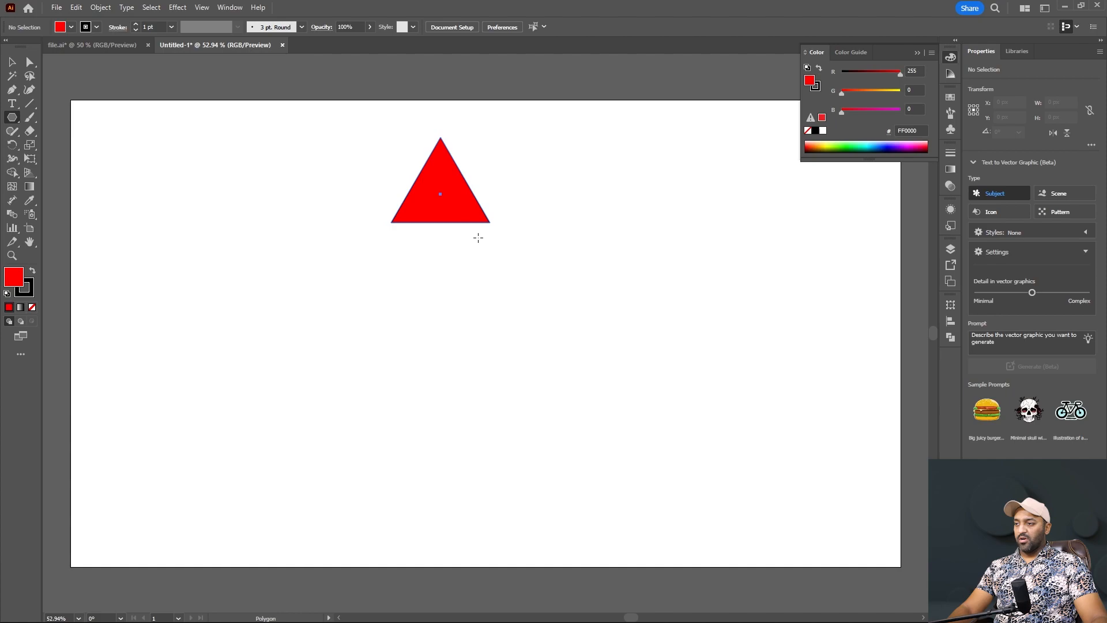
left_click_drag(478, 237, 471, 229)
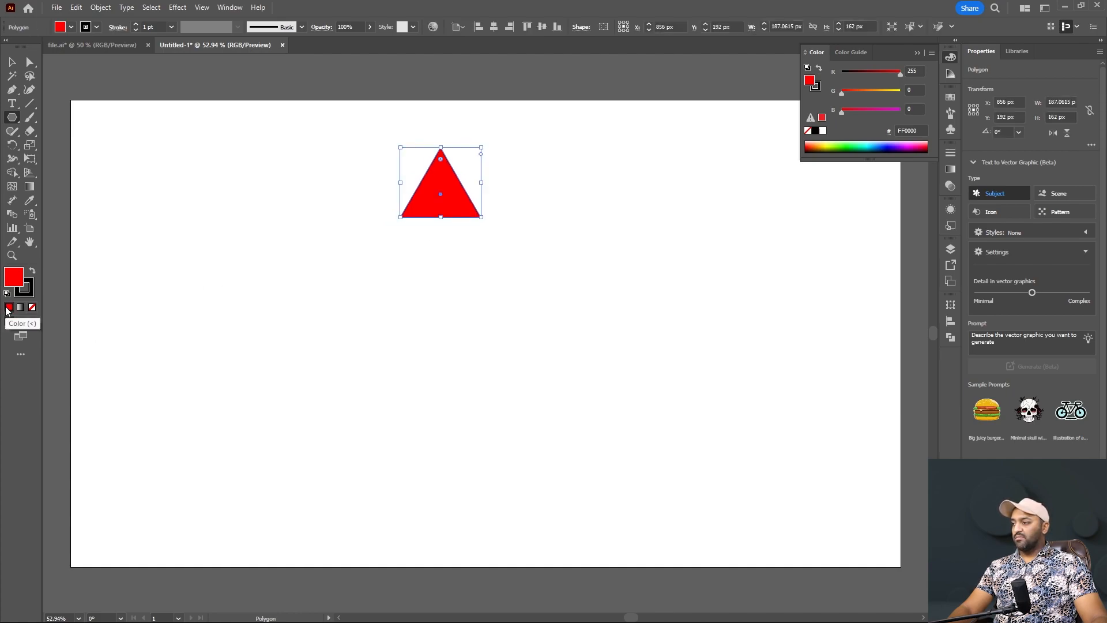
Step: Fill the triangle with the blue linear gradient swatch and remove its stroke
left_click(72, 27)
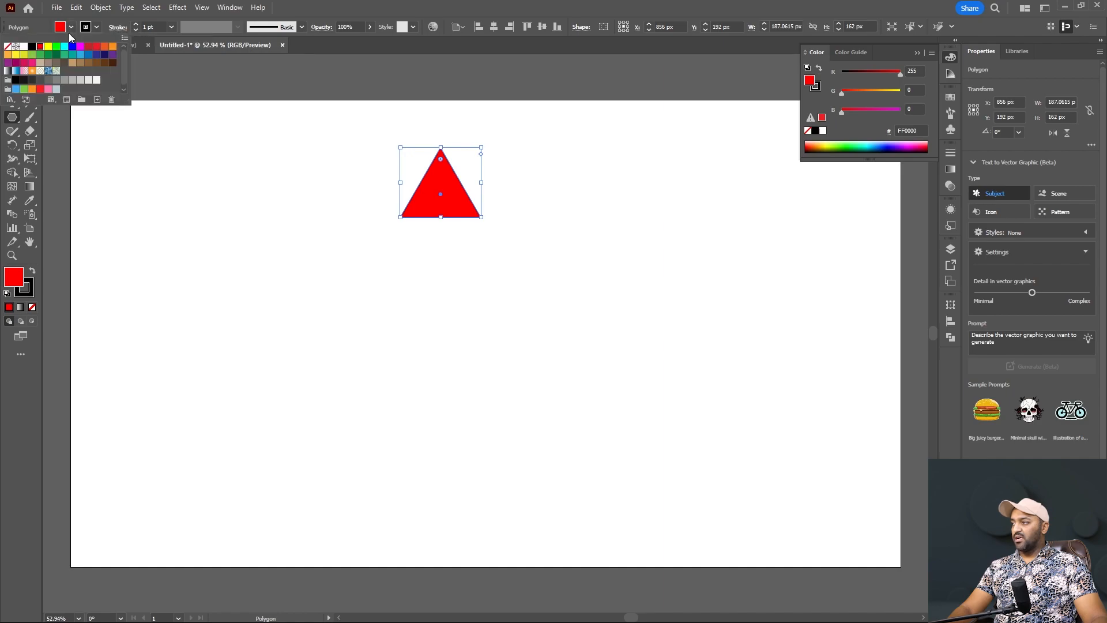
left_click(16, 71)
left_click(222, 253)
key("v")
left_click(159, 154)
left_click(455, 205)
left_click(27, 293)
left_click(32, 307)
left_click(452, 306)
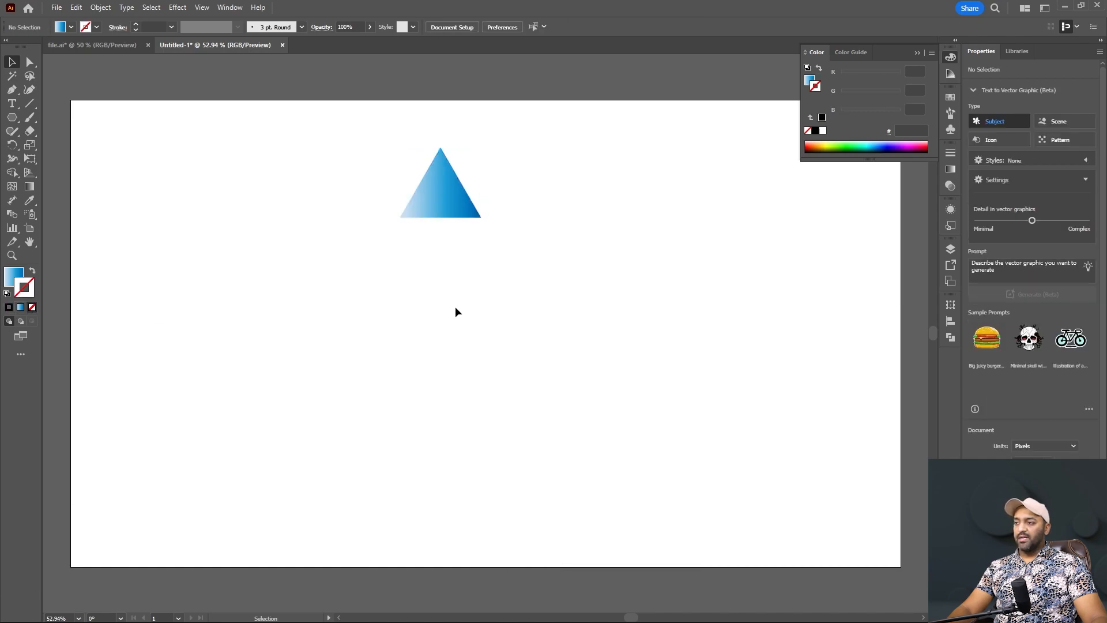
Step: Draw a circle about 23 px across just below the middle of the triangle's base
left_click(445, 214)
scroll(440, 194, "up", 3)
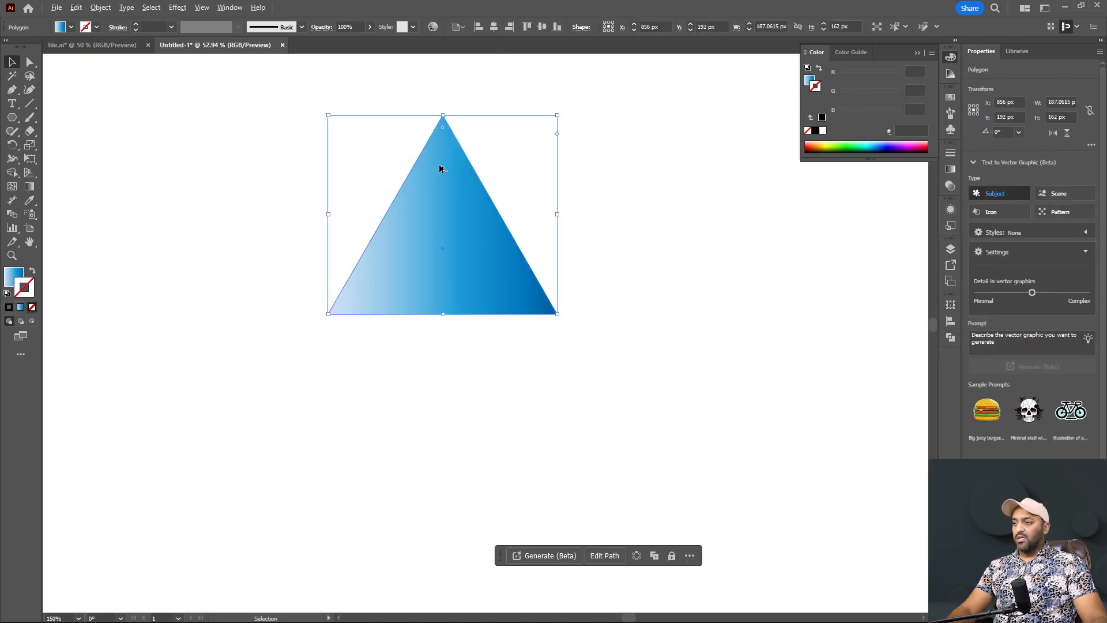
left_click(455, 482)
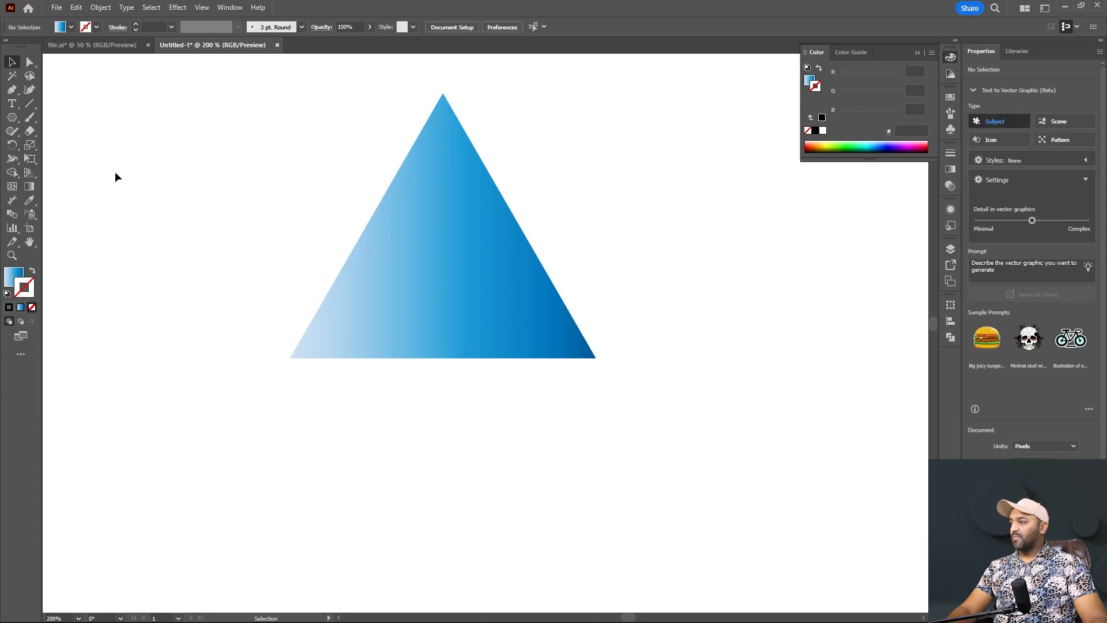
left_click(14, 119)
left_click_drag(15, 118, 61, 141)
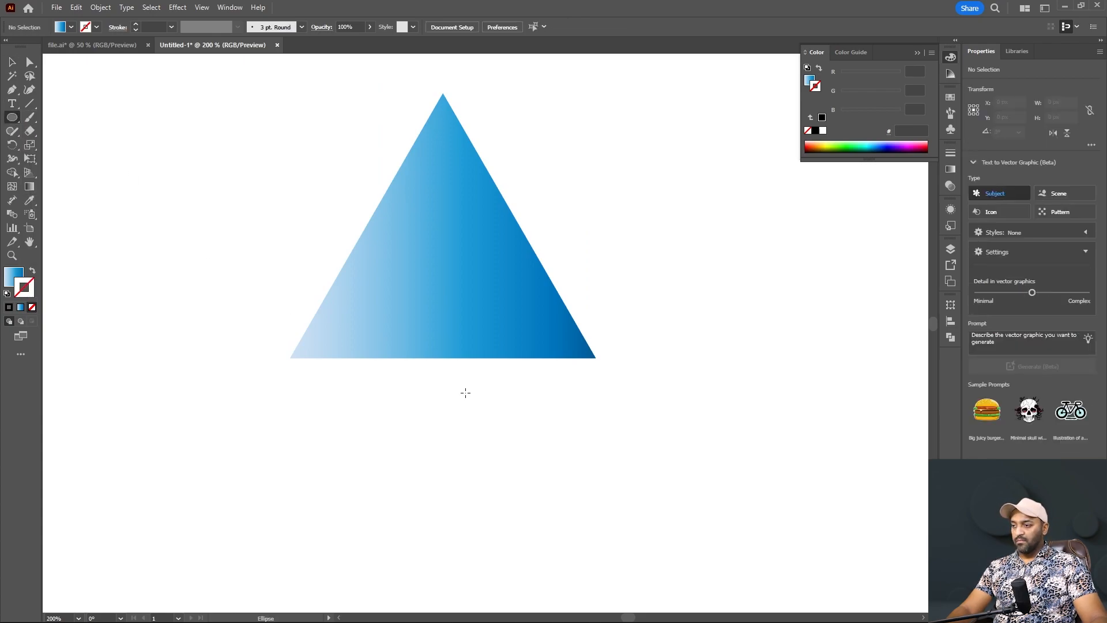
left_click_drag(428, 371, 466, 408)
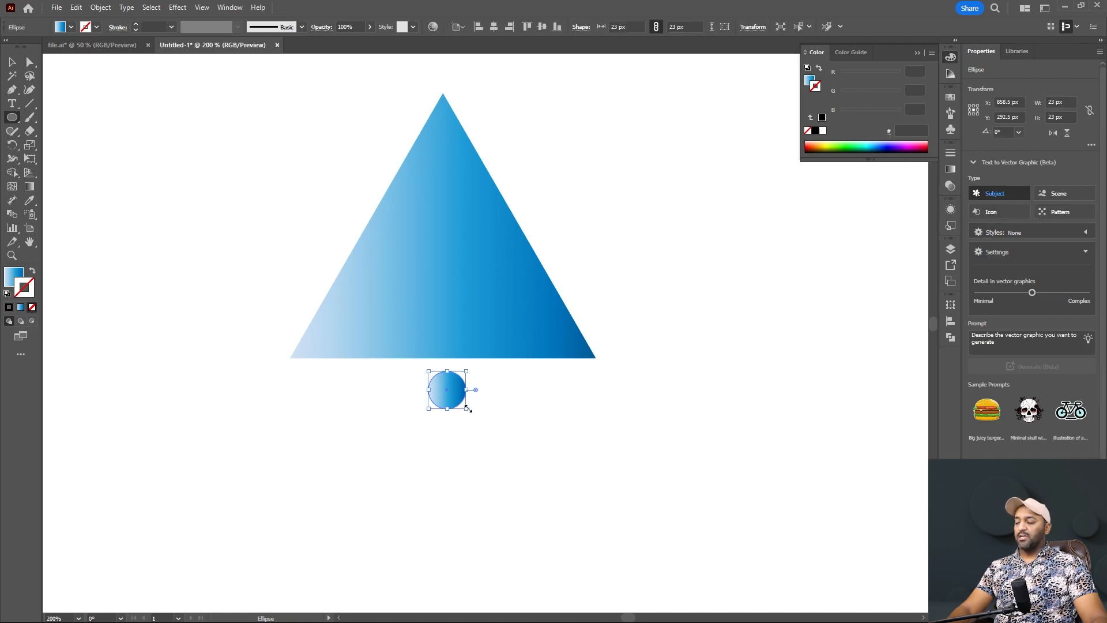
Step: Give the small circle a solid black fill and no stroke
left_click(17, 280)
left_click(8, 307)
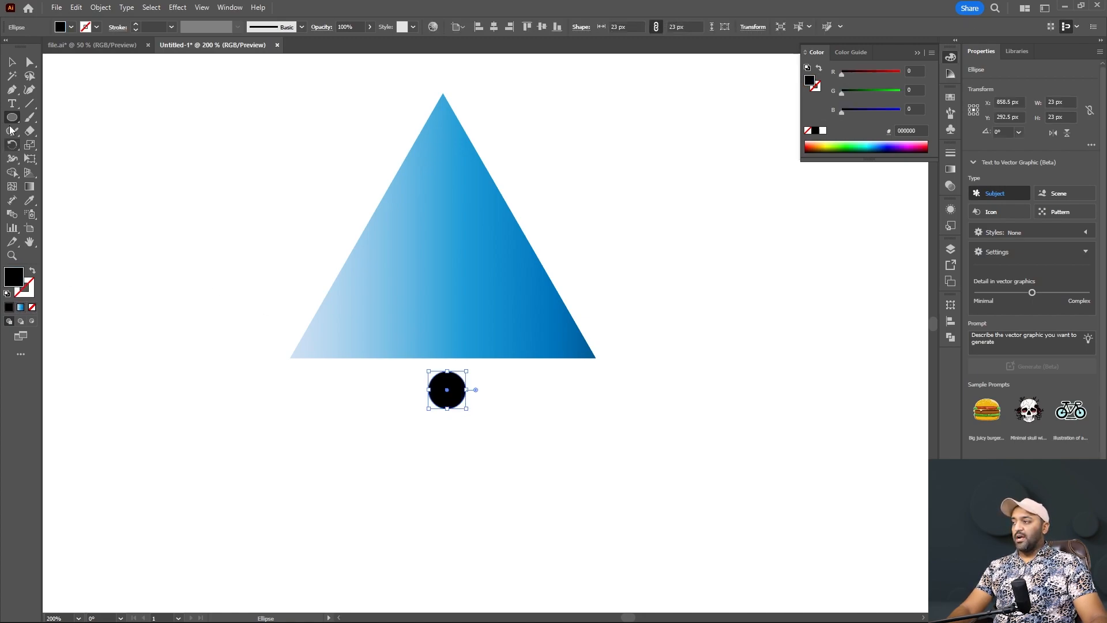
left_click(30, 294)
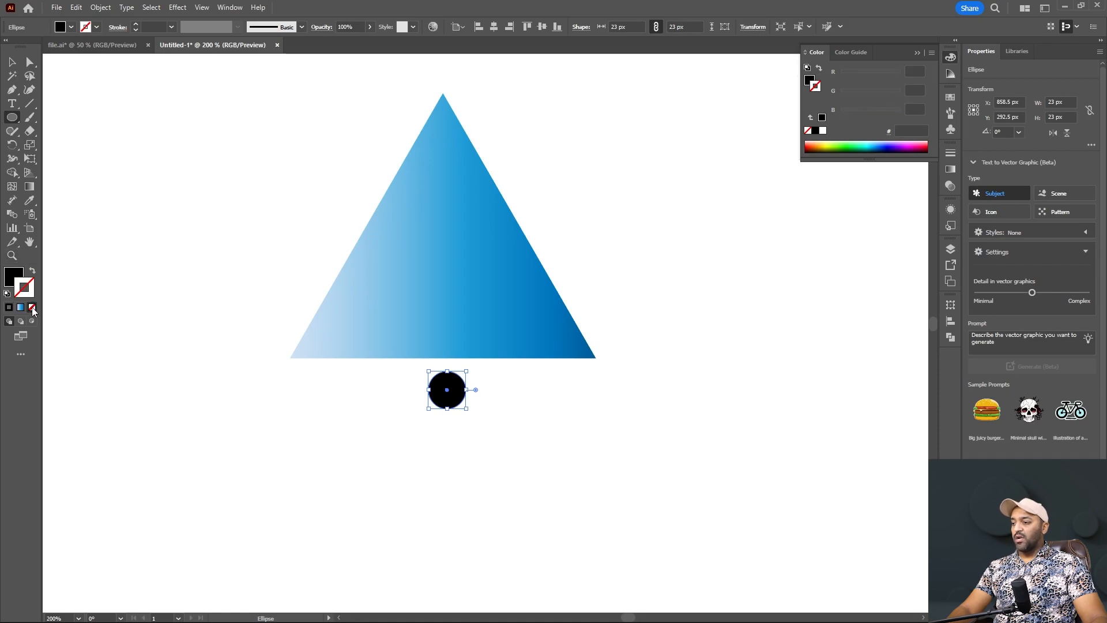
Step: Move the black circle up and slightly left until its top edge touches the middle of the triangle's base
left_click(13, 62)
left_click(421, 430)
left_click_drag(449, 401, 441, 389)
left_click(441, 388)
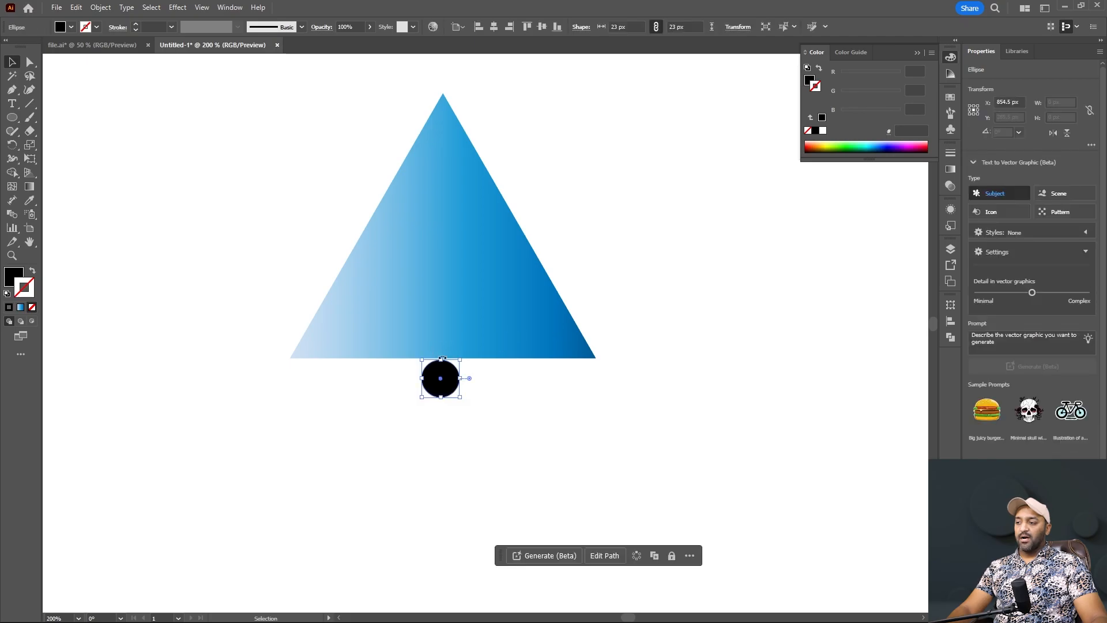
scroll(442, 361, "up", 2)
scroll(444, 360, "up", 4)
key("Up")
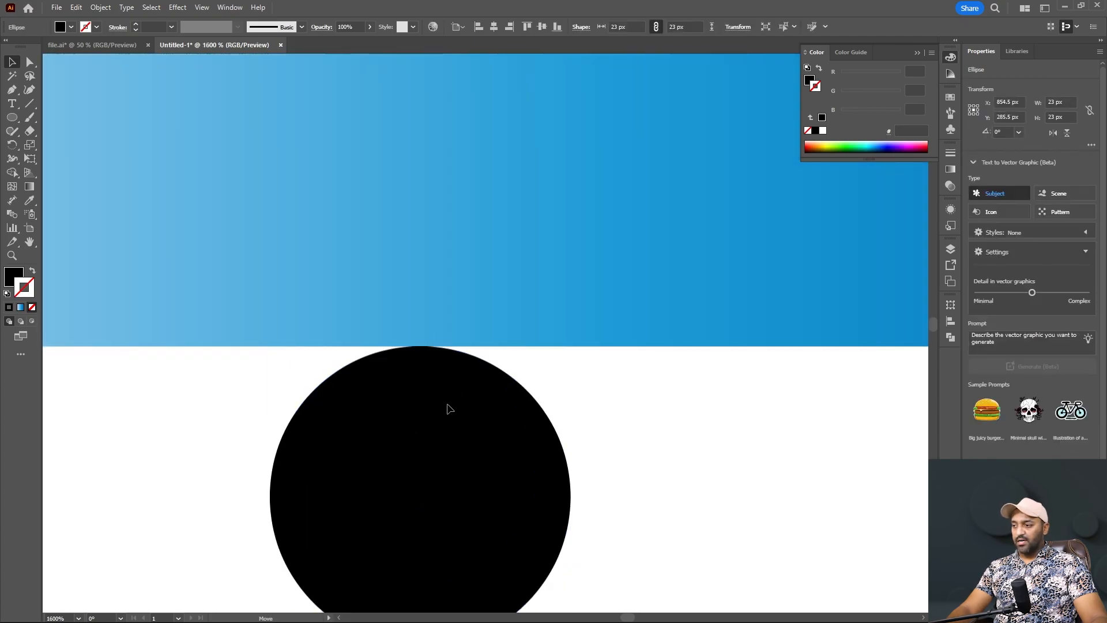
scroll(448, 400, "down", 6)
key("ctrl+shift+a")
Step: Centre the circle horizontally under the triangle, using the triangle as the key object for the alignment
left_click(453, 422)
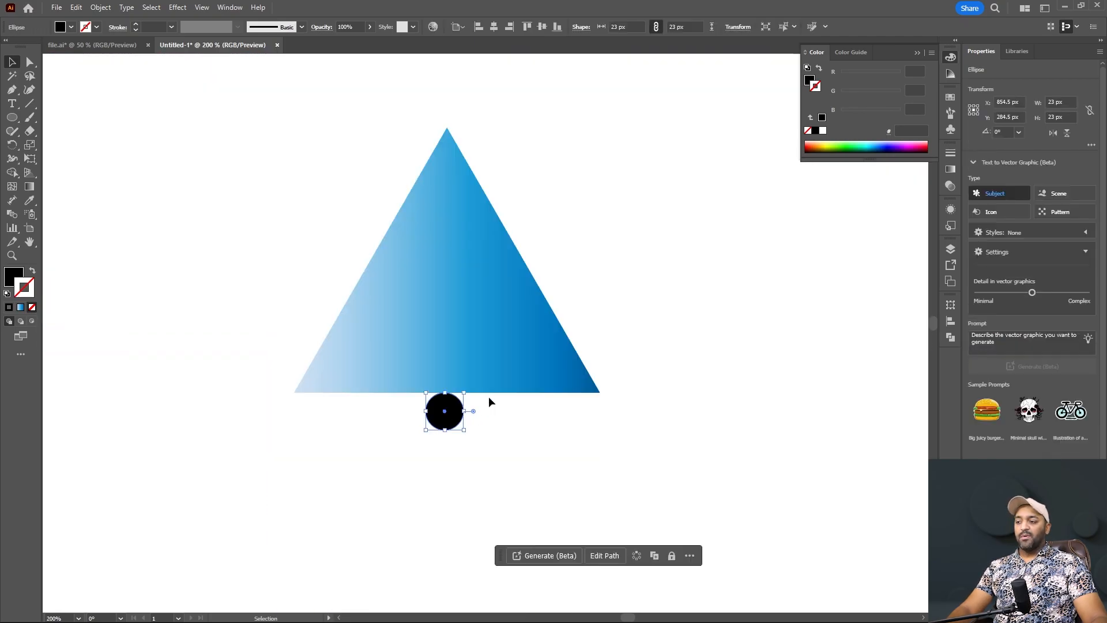
left_click(534, 358, "shift")
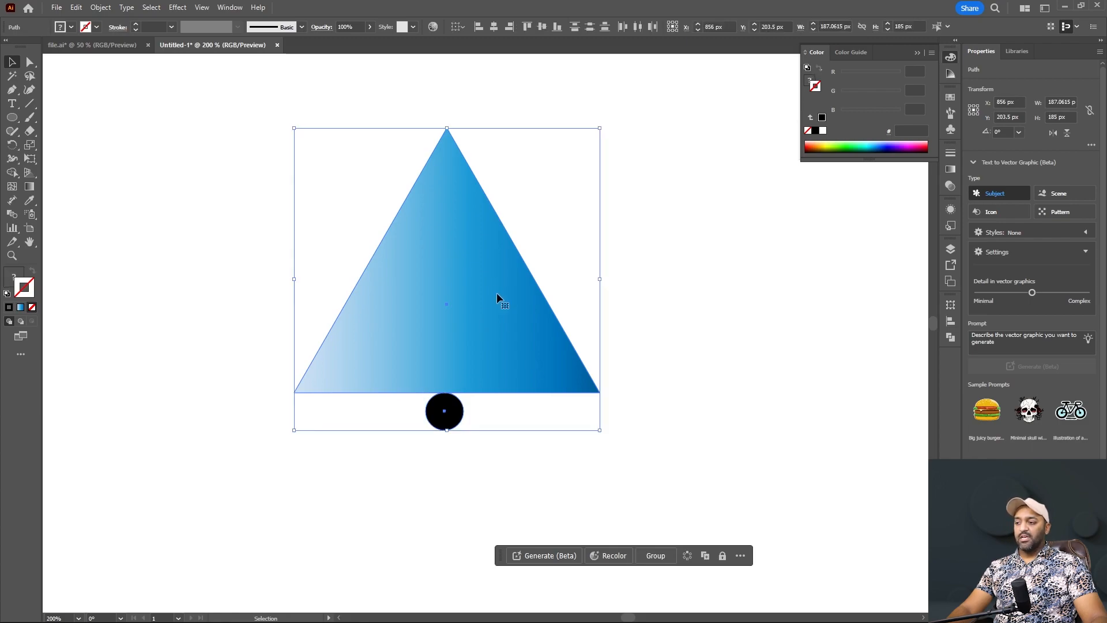
left_click(518, 245)
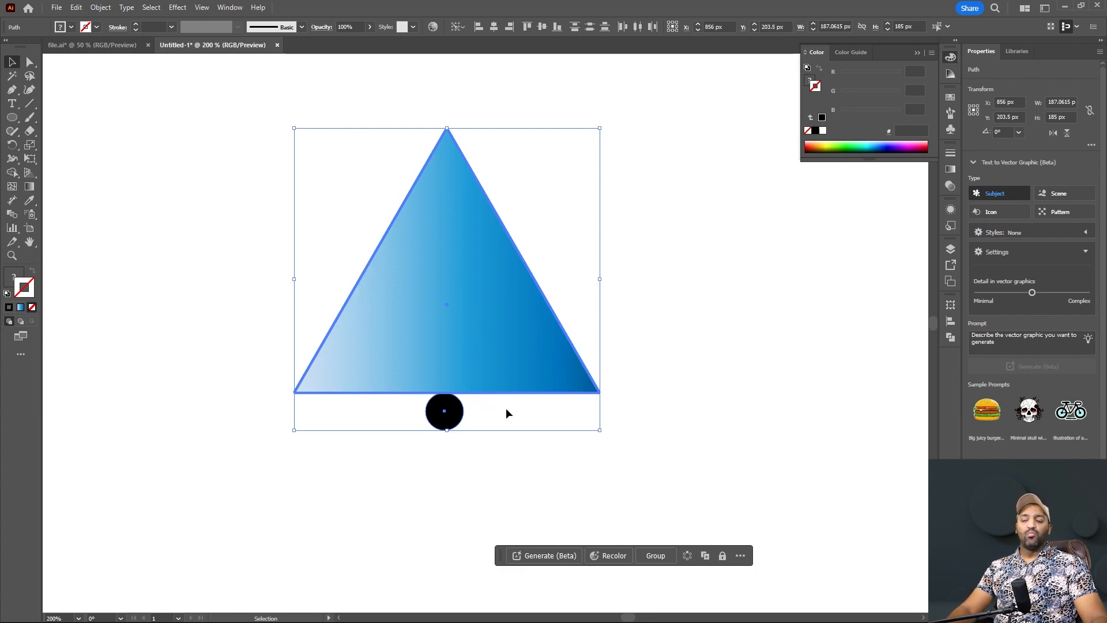
left_click(493, 27)
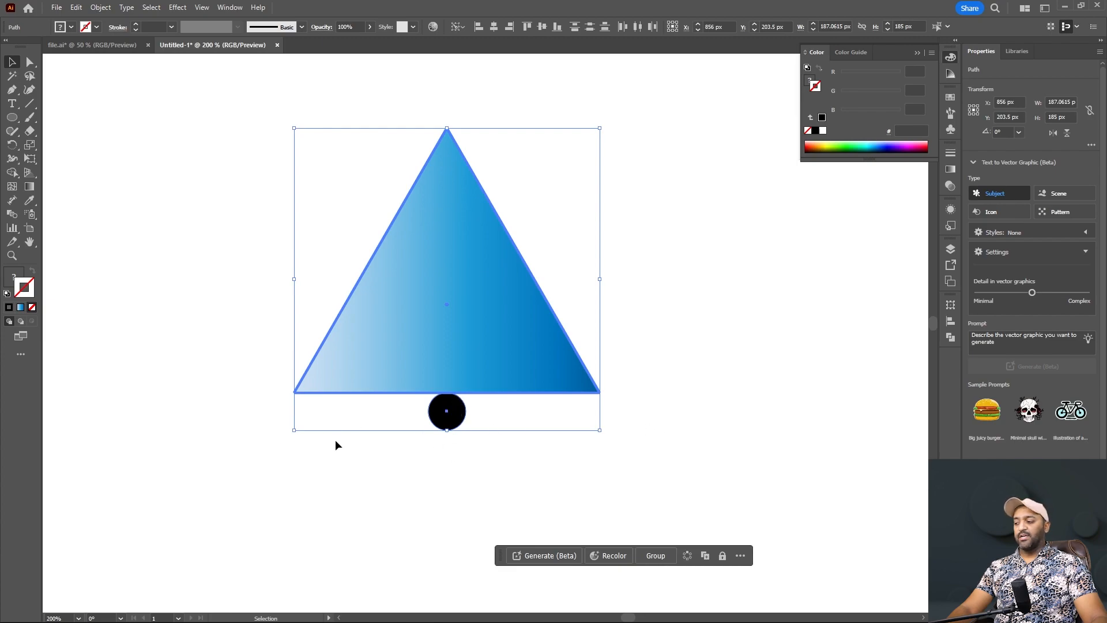
left_click(272, 240)
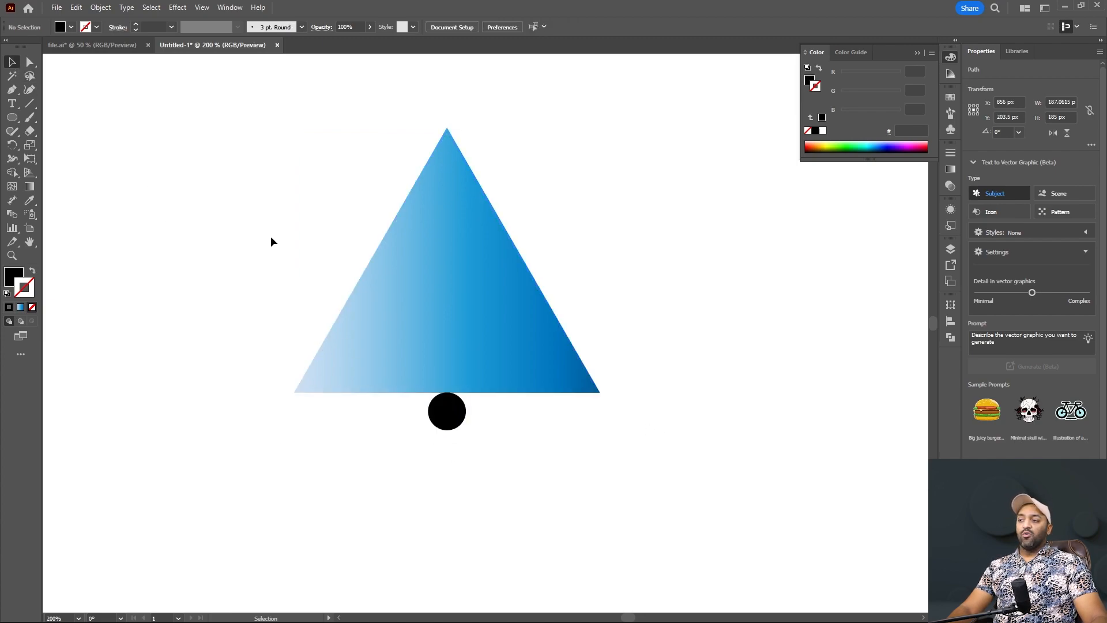
Step: Group the triangle and the circle together
left_click_drag(654, 518, 172, 114)
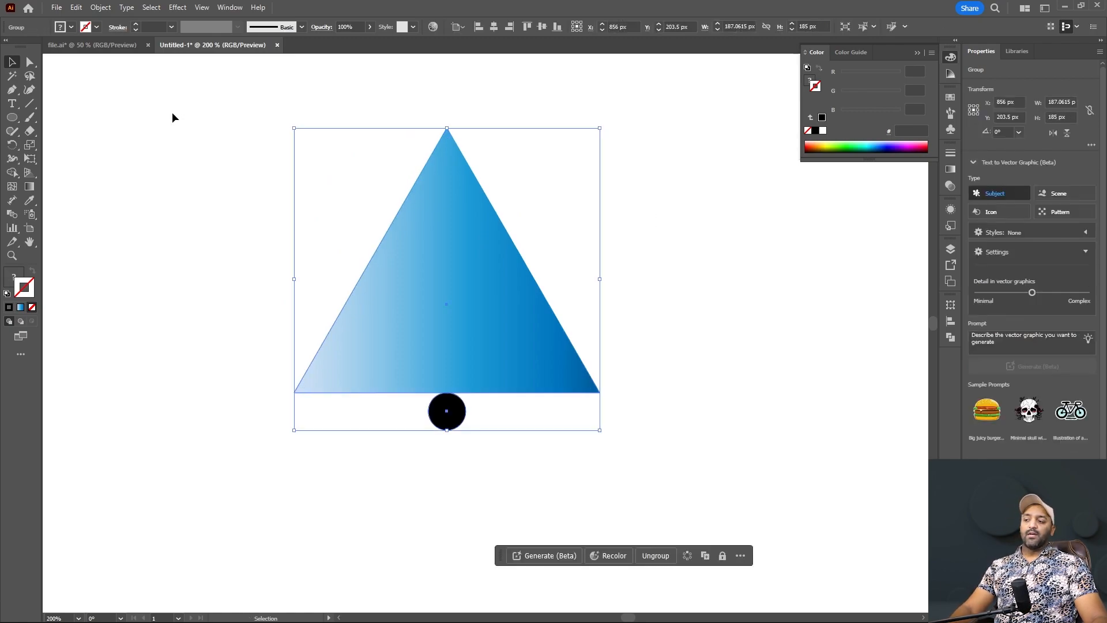
left_click(705, 344)
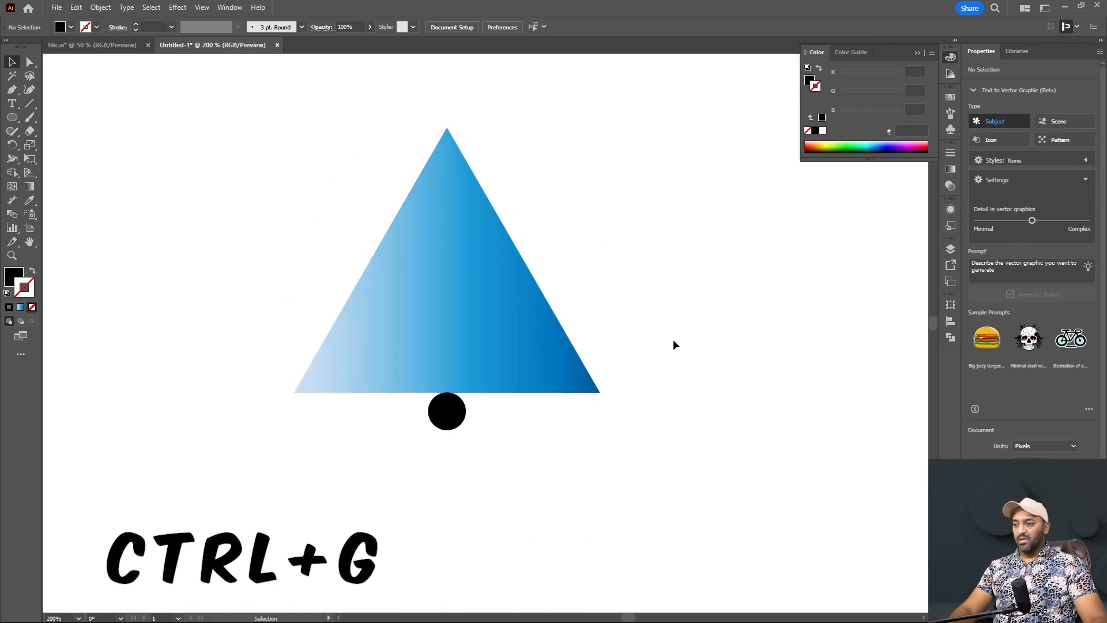
scroll(634, 330, "down", 2)
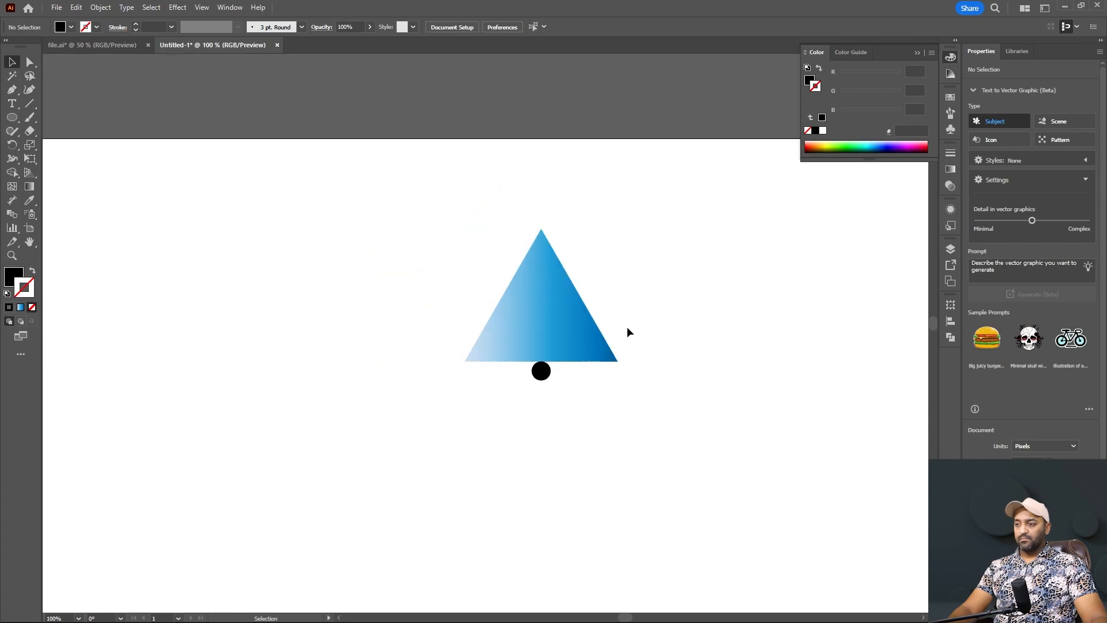
Step: Move the triangle-and-circle group up and left to about X 785 px, Y 163.5 px on the artboard
left_click(569, 300)
left_click(647, 350)
left_click_drag(638, 405, 369, 202)
left_click_drag(554, 315, 500, 260)
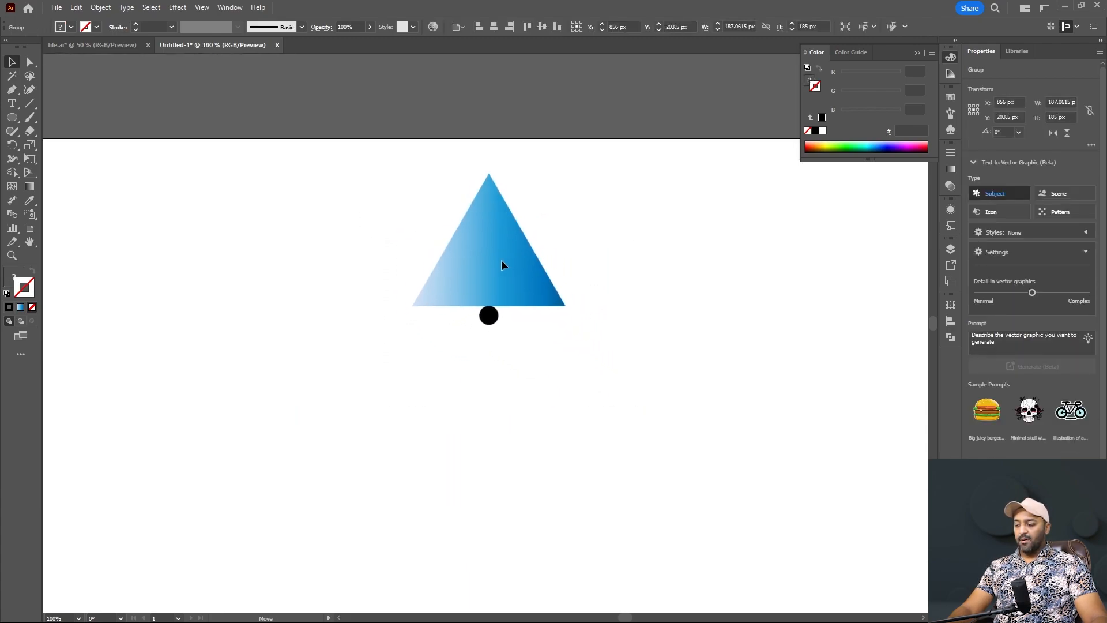
scroll(526, 307, "down", 1)
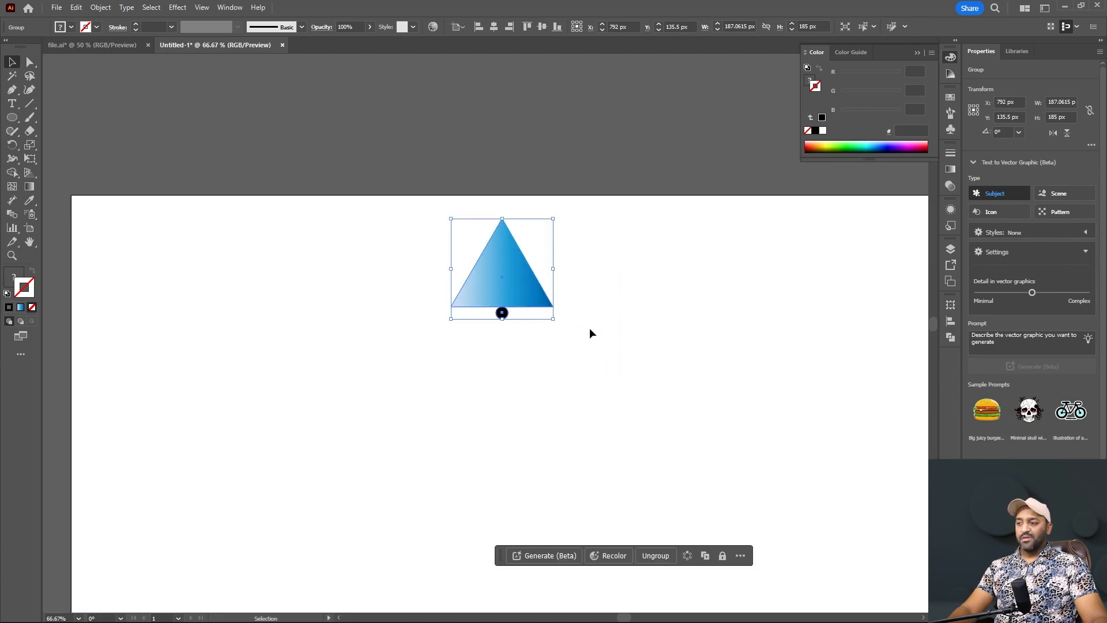
left_click(590, 328)
left_click_drag(526, 286, 520, 300)
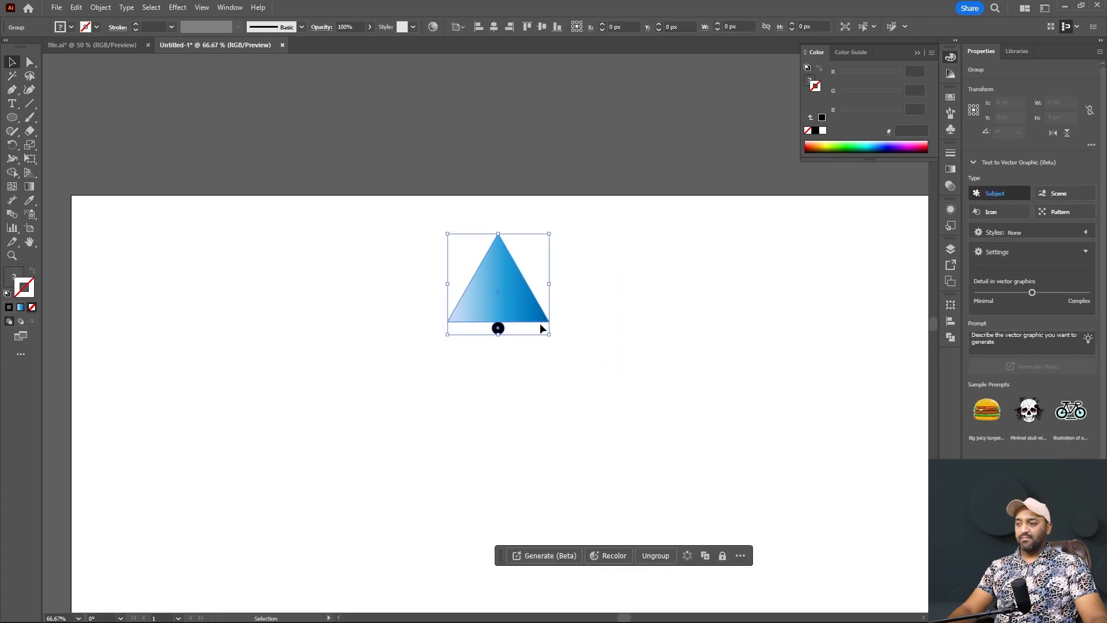
left_click(557, 338)
Step: Open the Transform effect for the triangle-and-circle group and set its reference point to the bottom centre
scroll(520, 319, "up", 2)
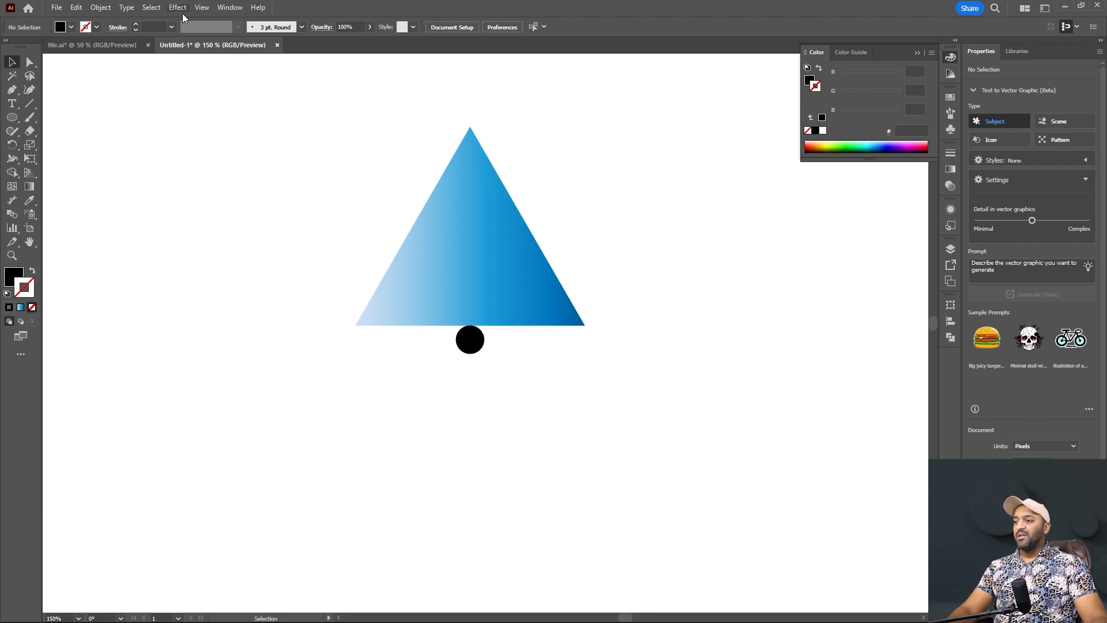
left_click(504, 243)
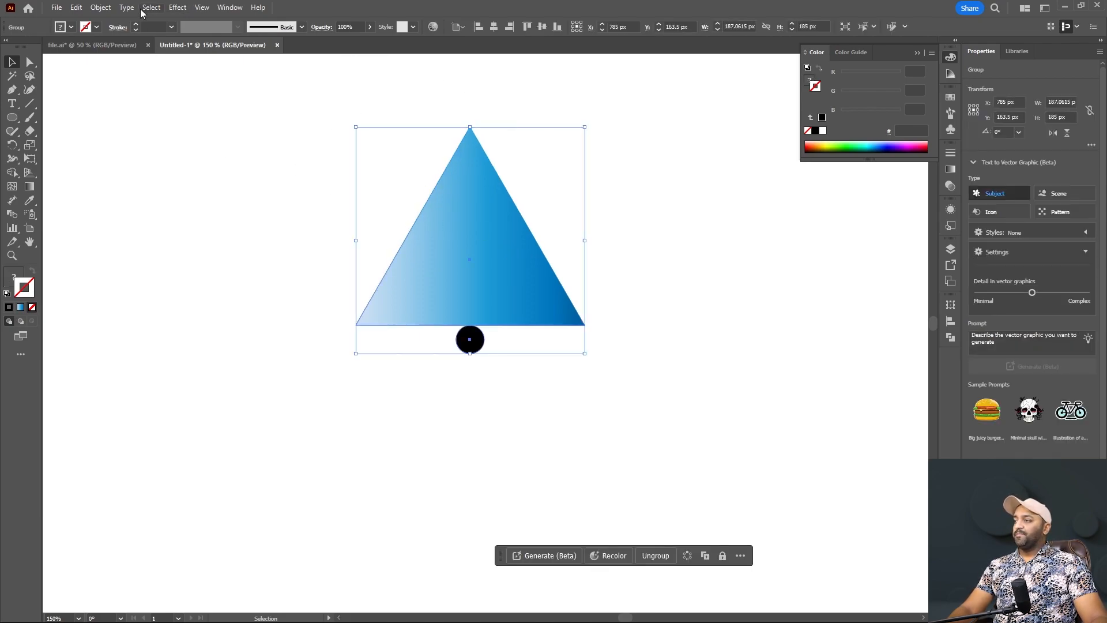
left_click(183, 7)
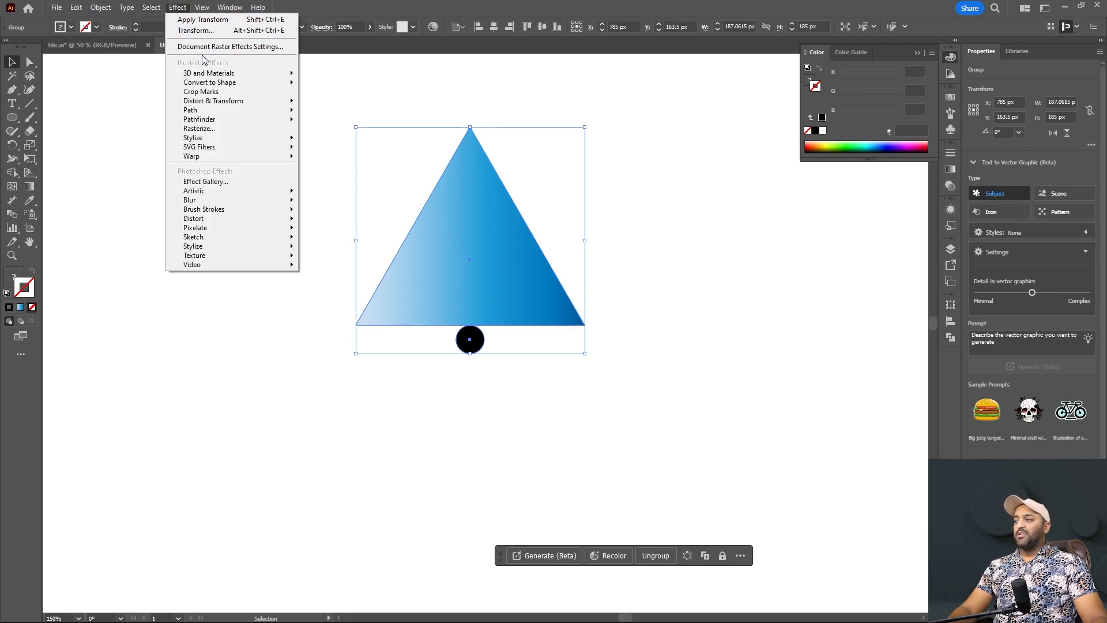
mouse_move(268, 101)
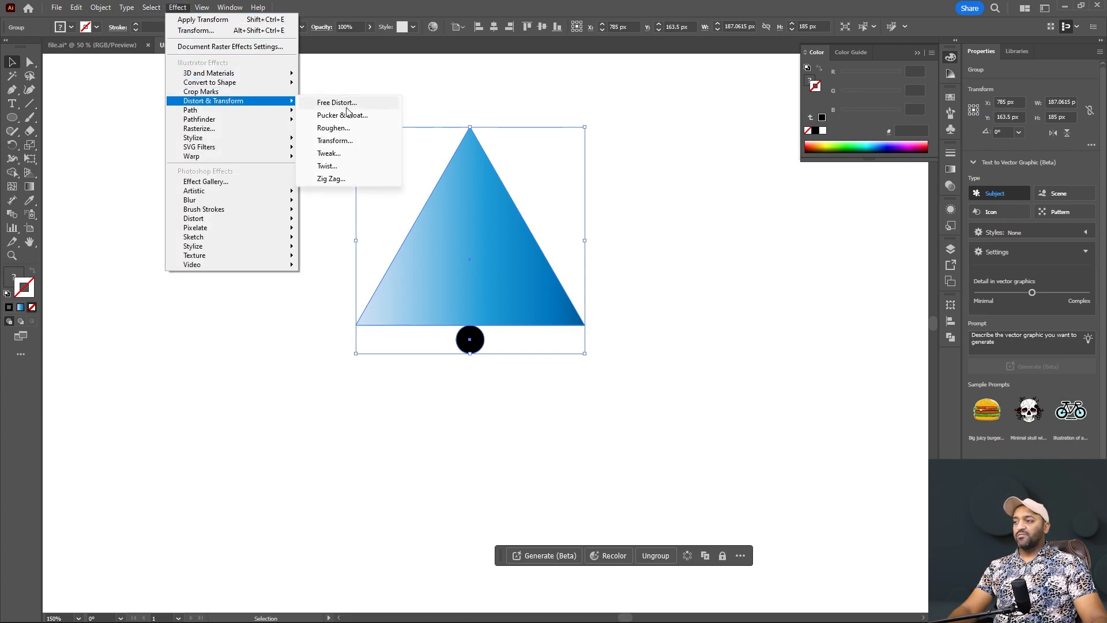
left_click(346, 140)
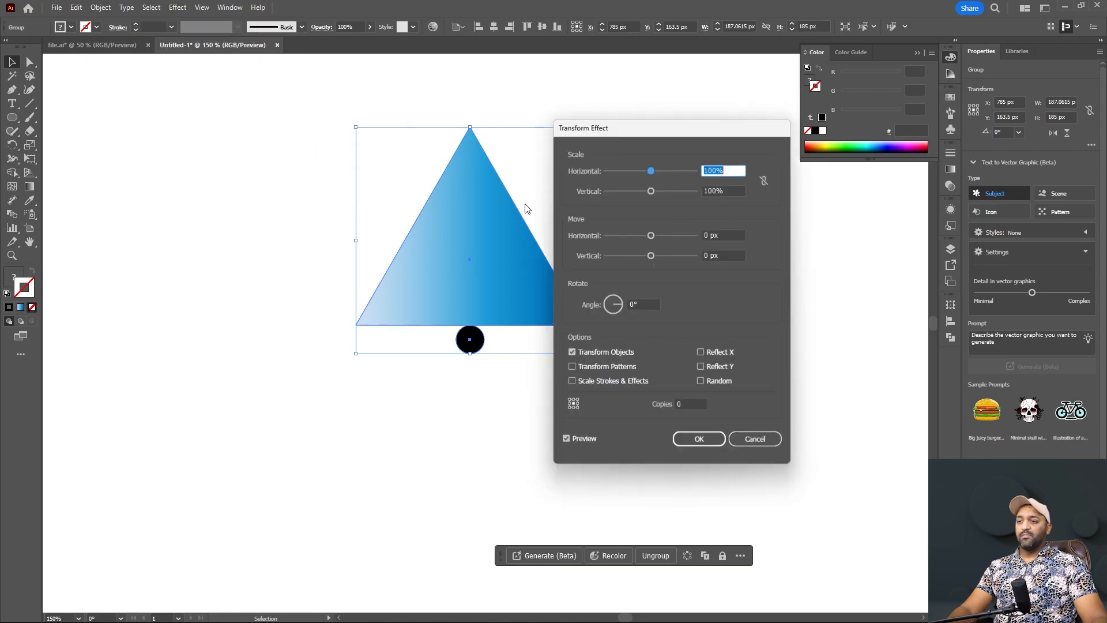
left_click_drag(661, 132, 788, 173)
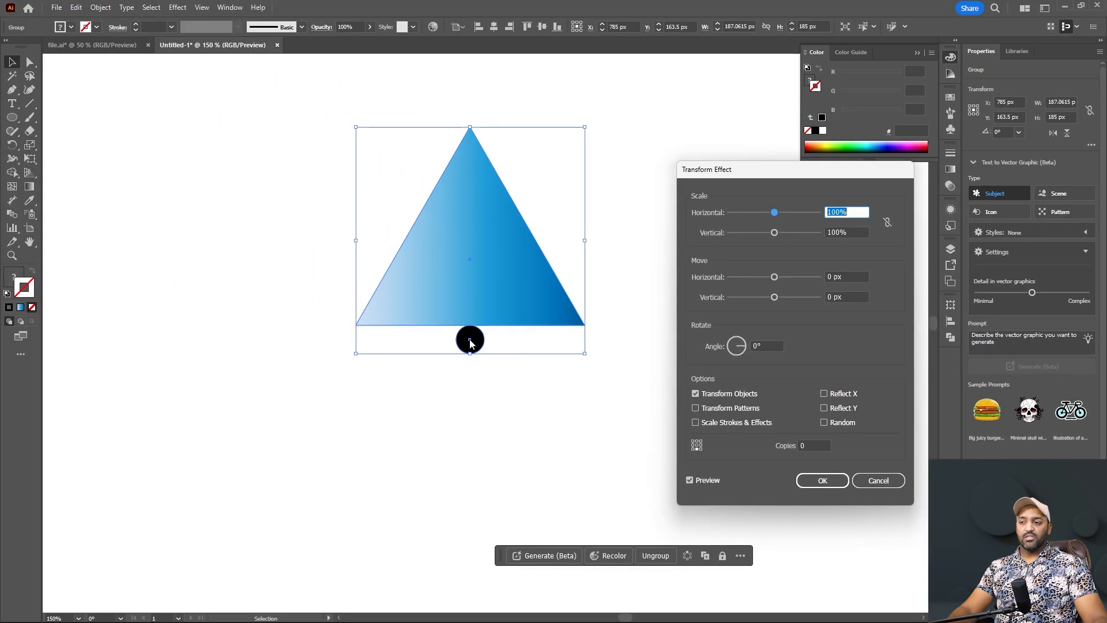
Step: Set the Transform effect's rotation angle to 360/17
left_click(761, 346)
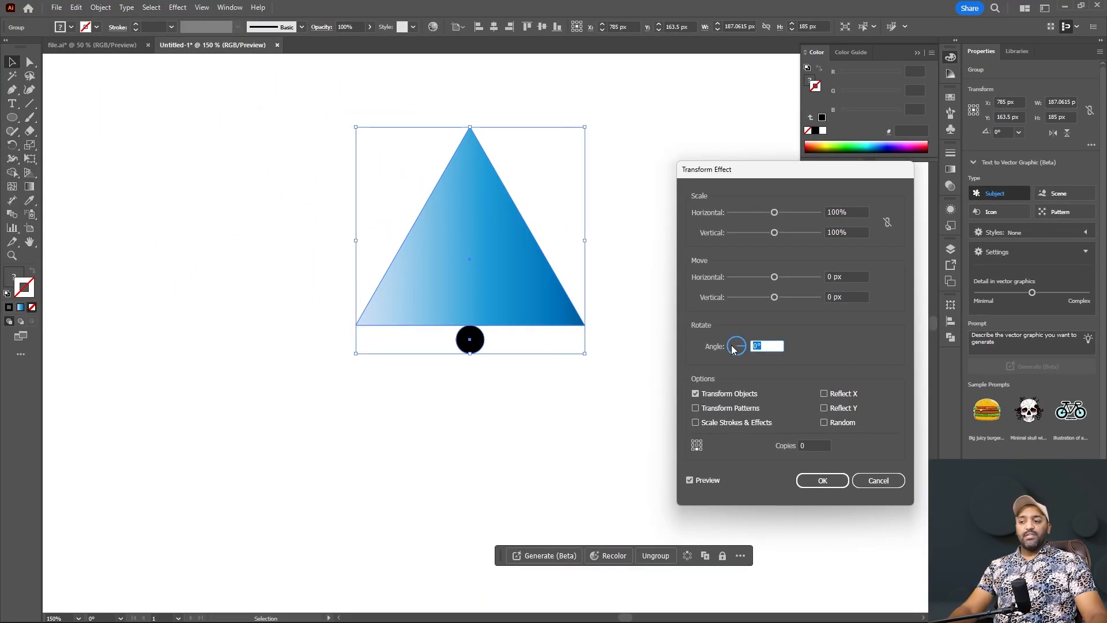
type("360")
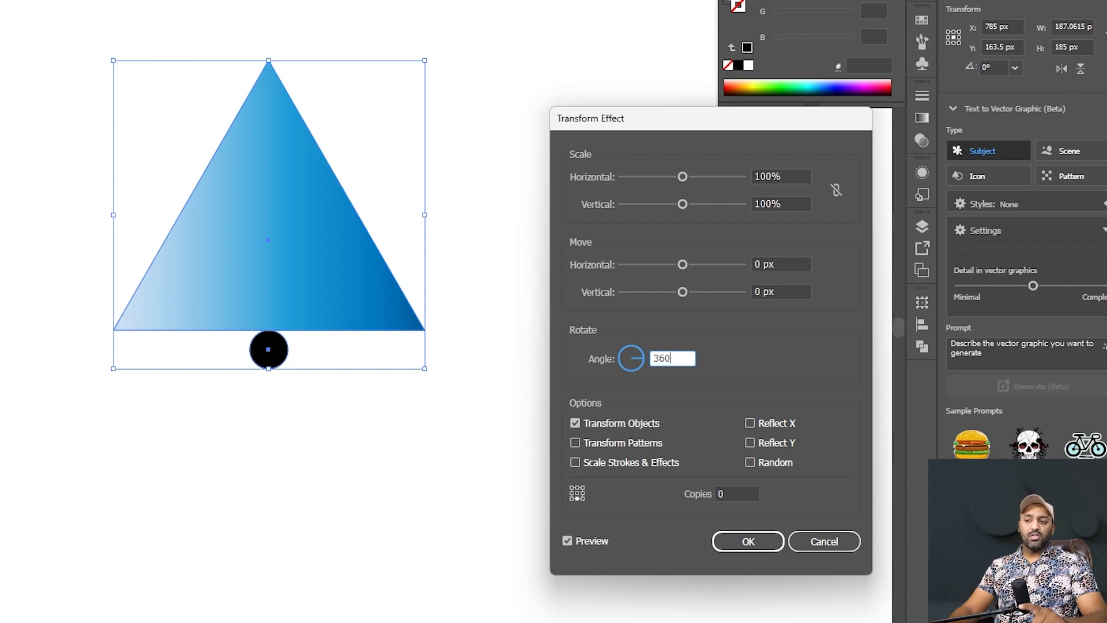
type("/")
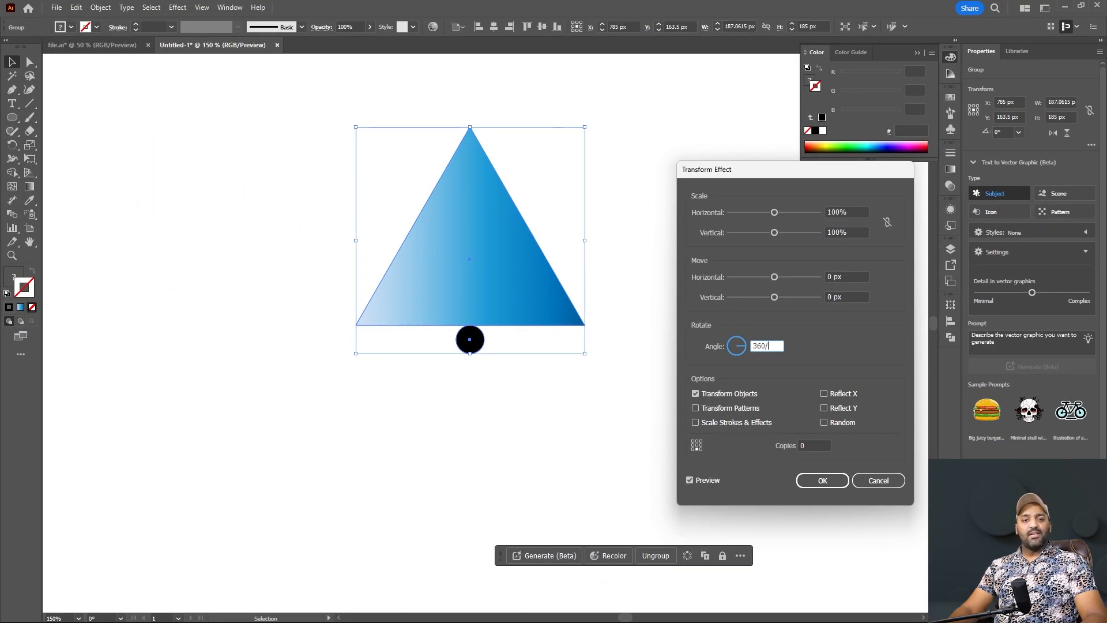
type("17")
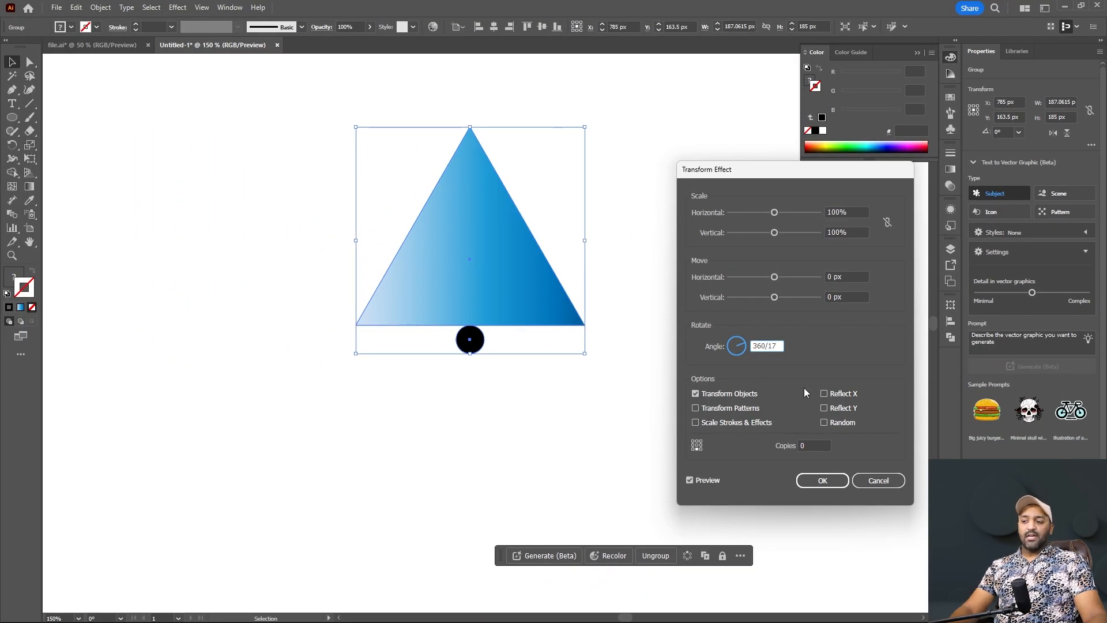
key("Tab")
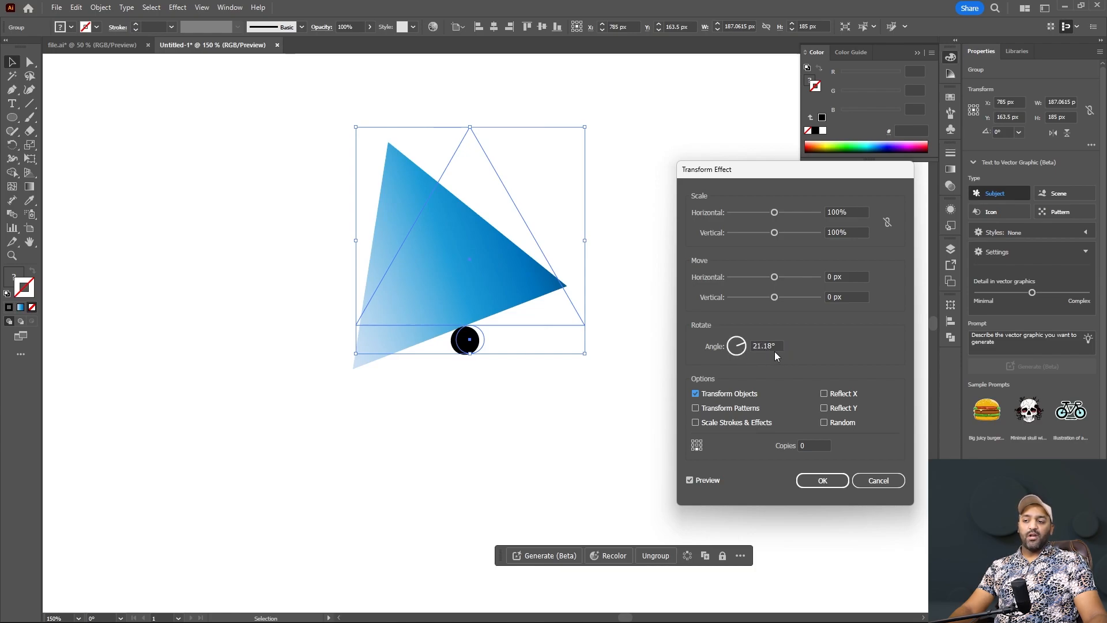
Step: Set the number of copies to 17, apply the Transform effect and deselect the group
left_click(773, 350)
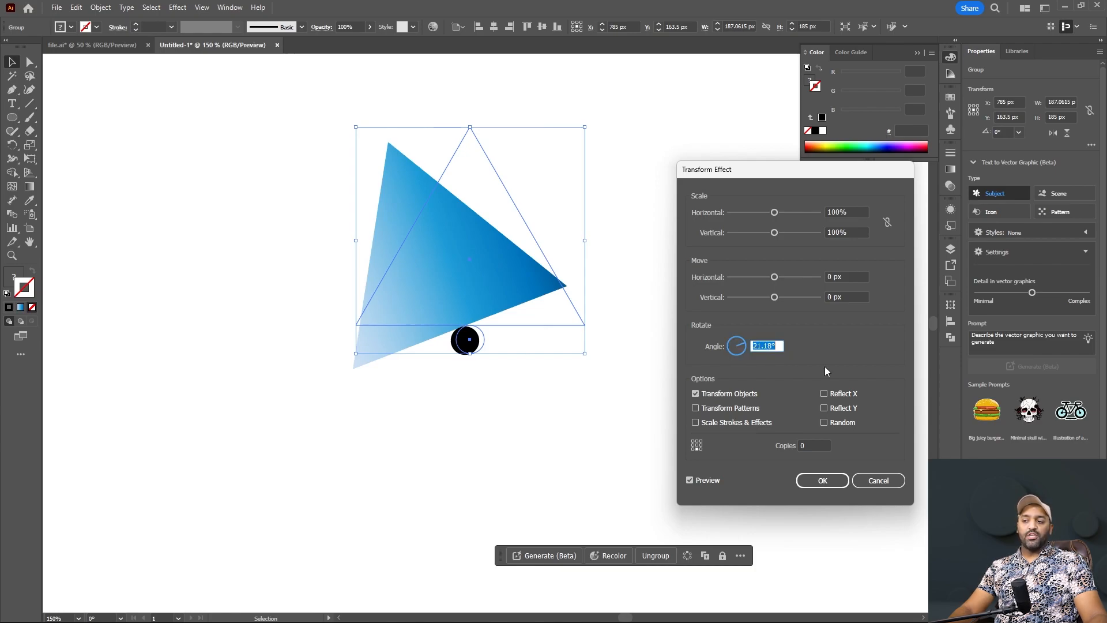
left_click(808, 446)
left_click(777, 345)
key("Tab")
left_click(816, 444)
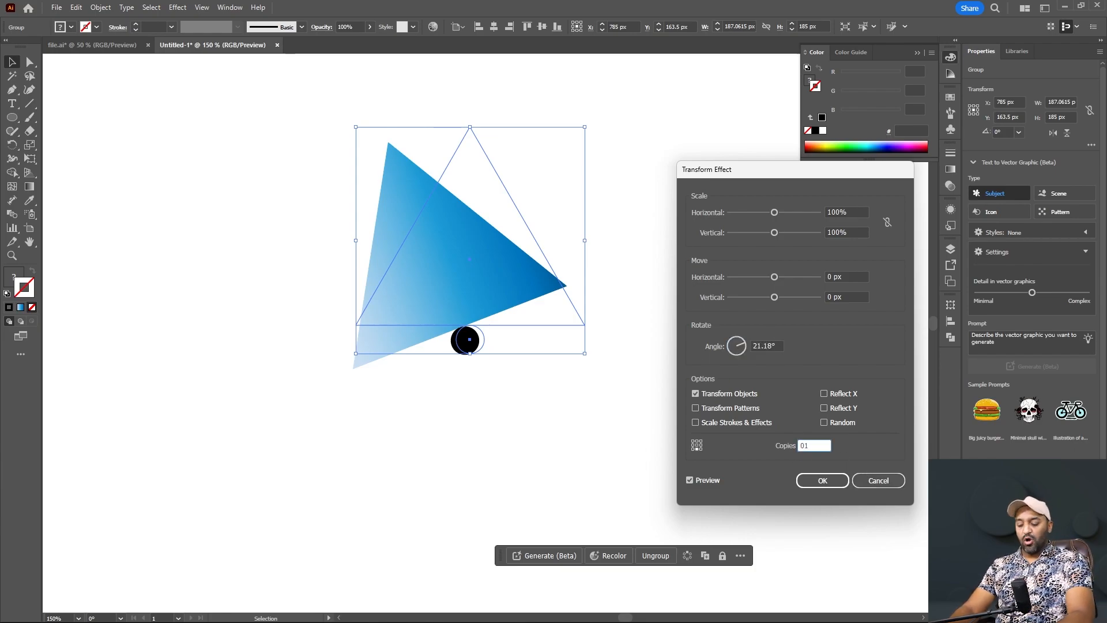
key("BackSpace")
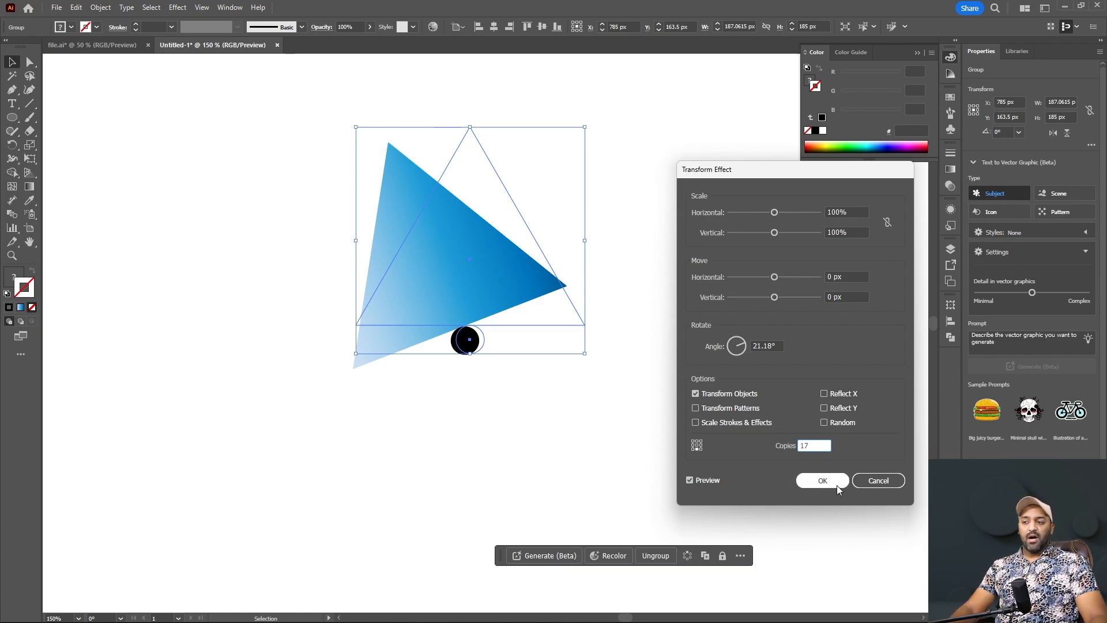
left_click(822, 480)
left_click(724, 445)
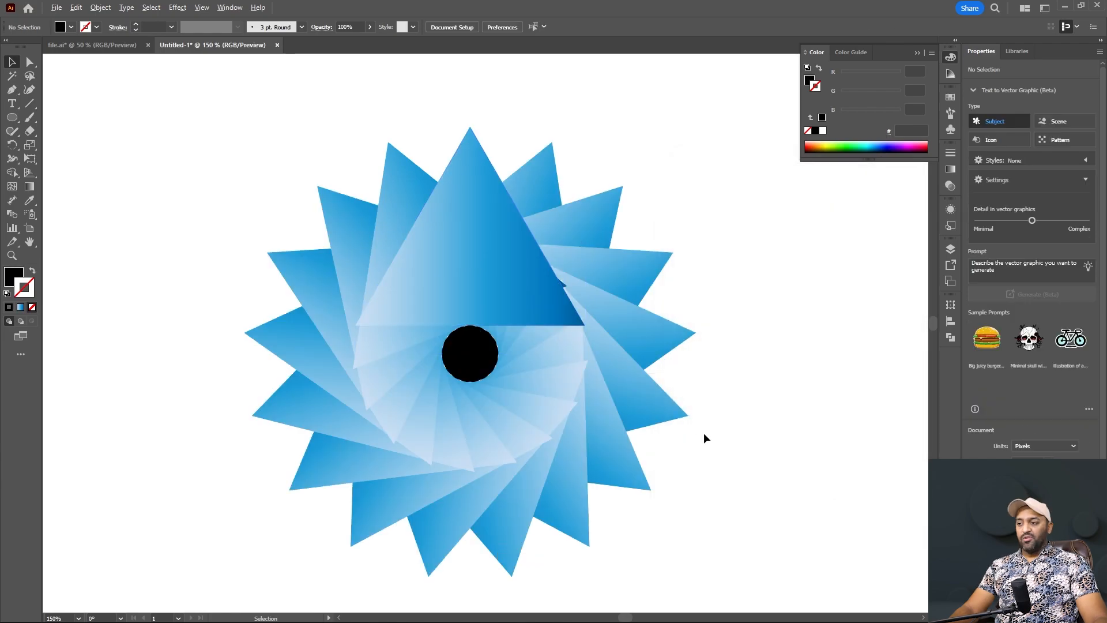
Step: Move the whole radial pattern down and right to about X 956 px, Y 438.5 px on the artboard
scroll(656, 400, "down", 2)
scroll(636, 443, "up", 1)
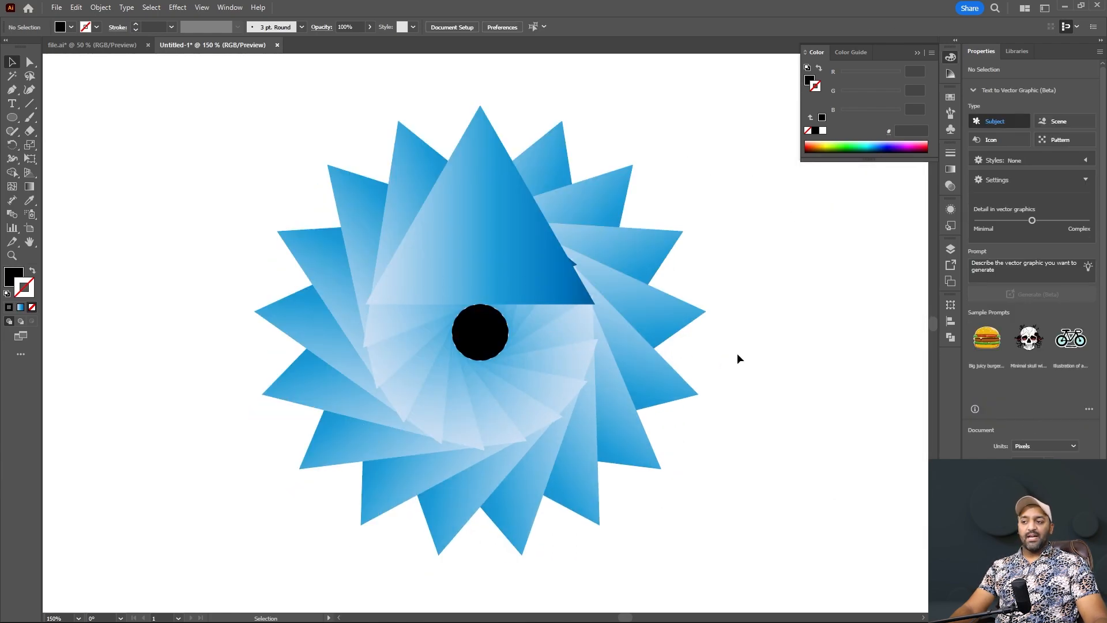
scroll(579, 333, "down", 1)
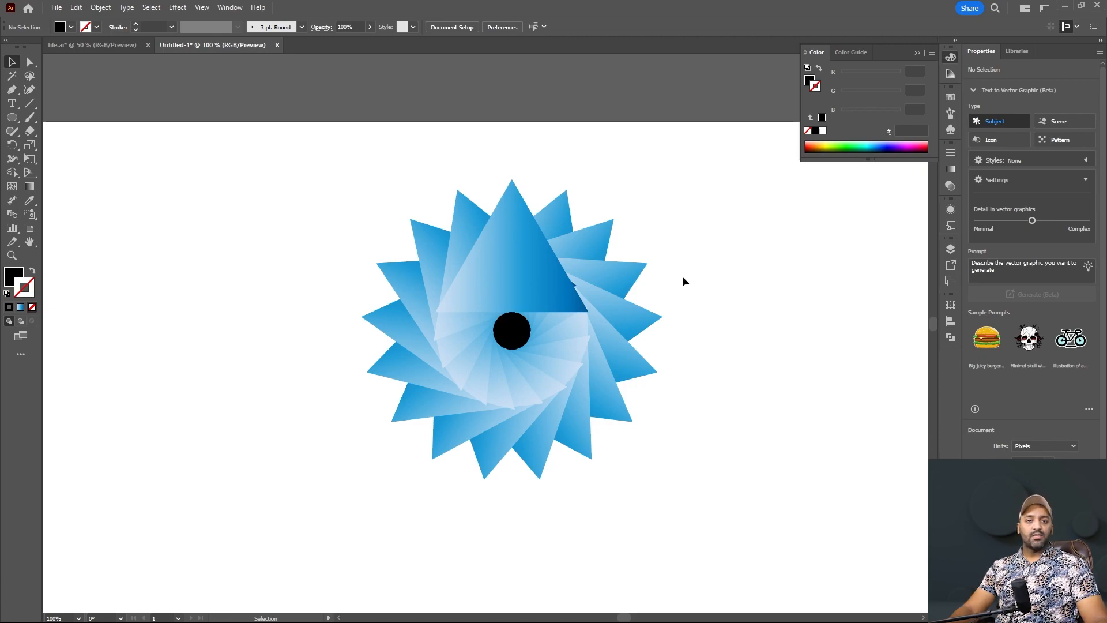
left_click(520, 268)
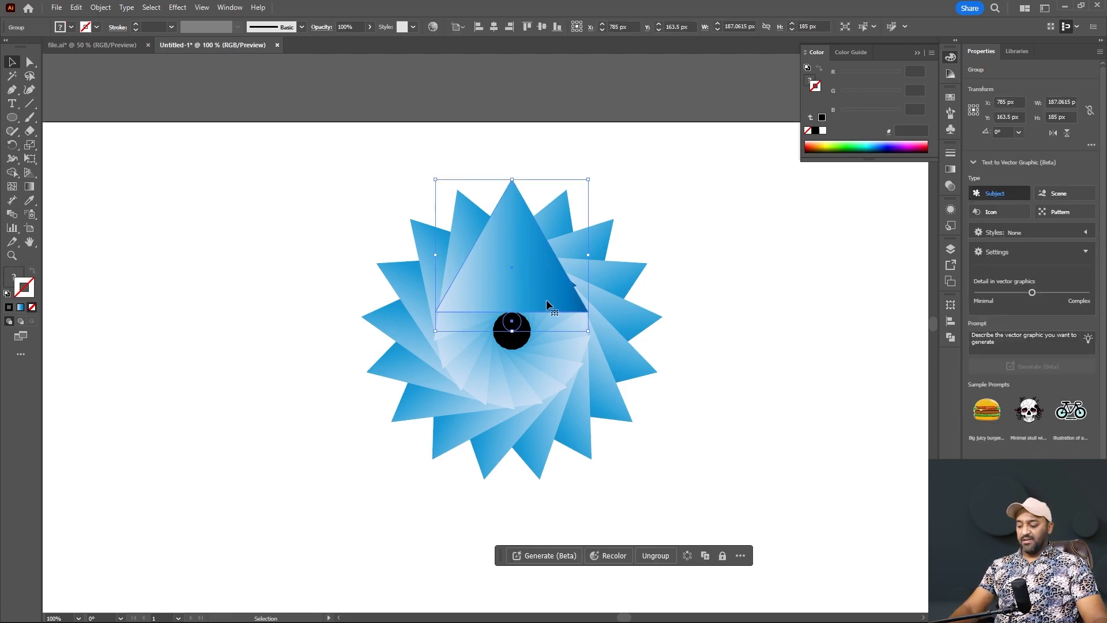
scroll(546, 304, "down", 2)
left_click_drag(533, 283, 602, 395)
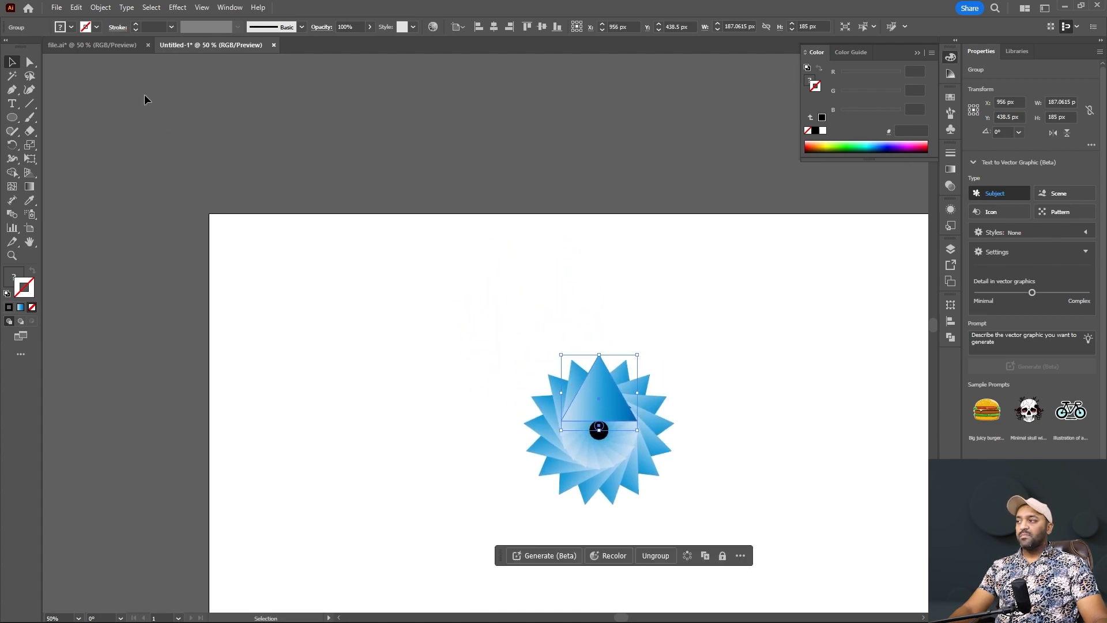
Step: Move the original triangle alone up to about X 953 px, Y 267 px, and shift the whole pattern left to about X 433 px, Y 331.5 px
key("a")
left_click(688, 392)
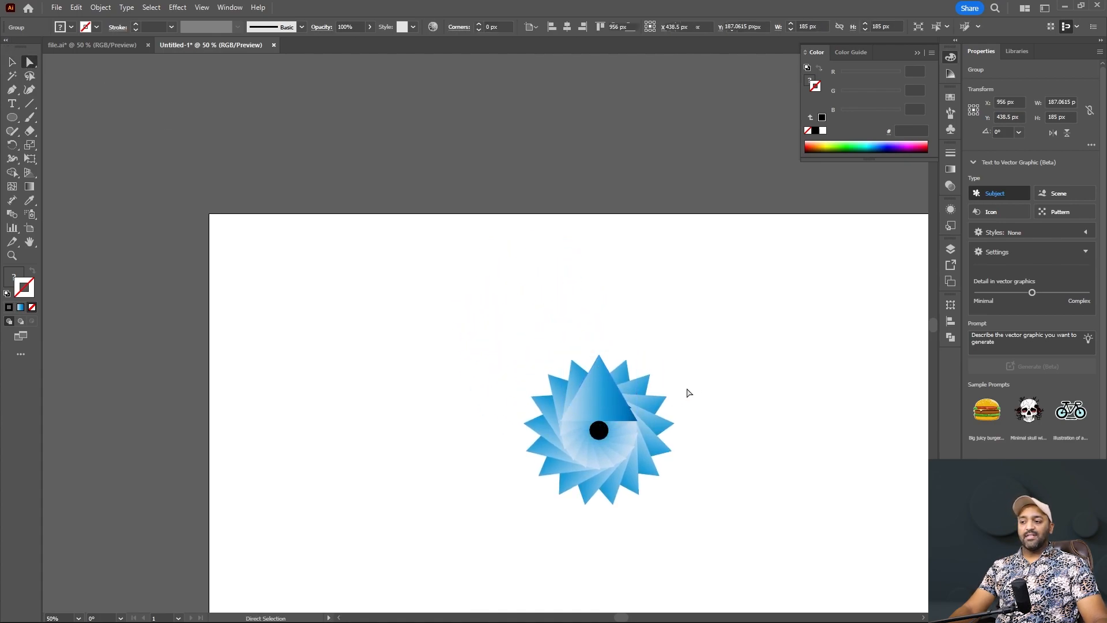
left_click_drag(600, 403, 598, 337)
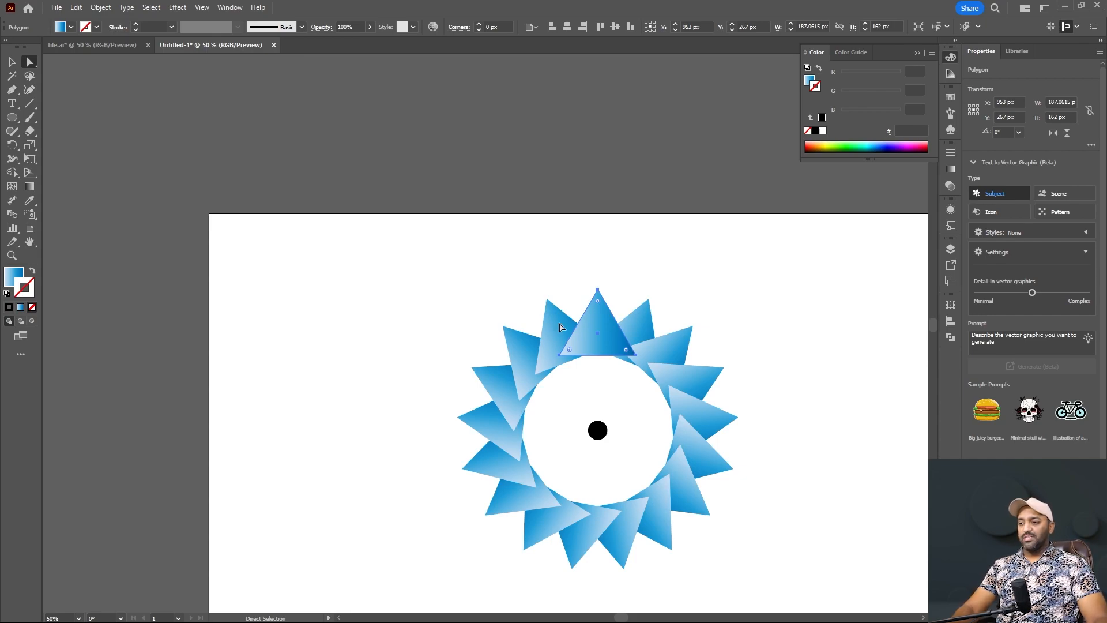
left_click_drag(323, 237, 813, 614)
left_click_drag(704, 375, 513, 367)
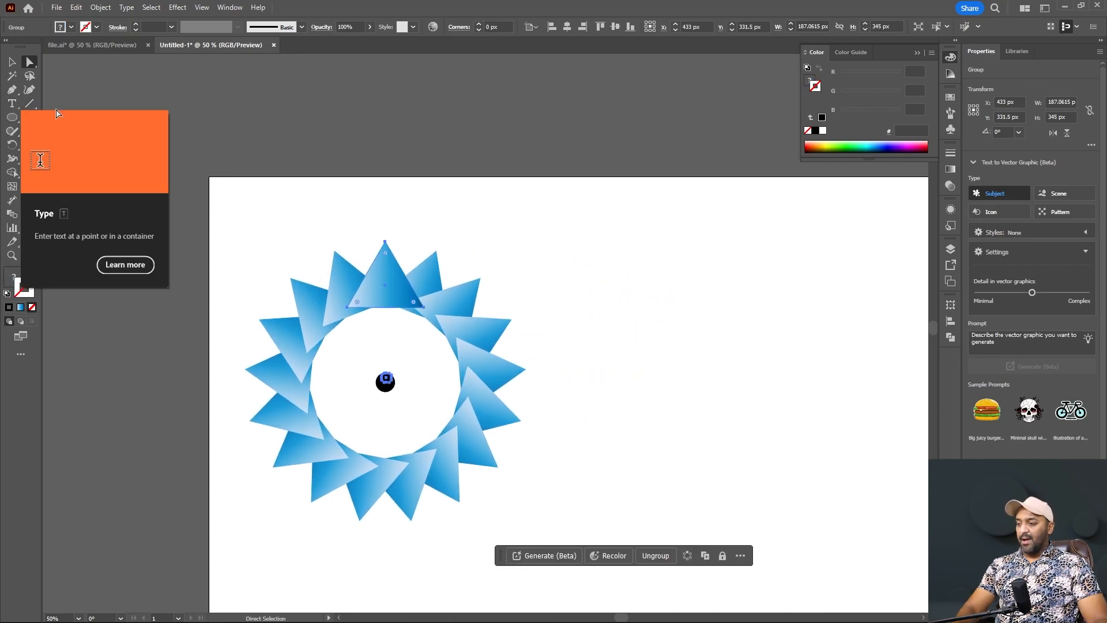
Step: Draw a rectangle about 34 by 181 px right of the pattern and copy it rotated by 360/17 around a point just below it
key("m")
mouse_move(756, 239)
left_mouse_down()
mouse_move(781, 304)
mouse_move(771, 312)
left_mouse_up()
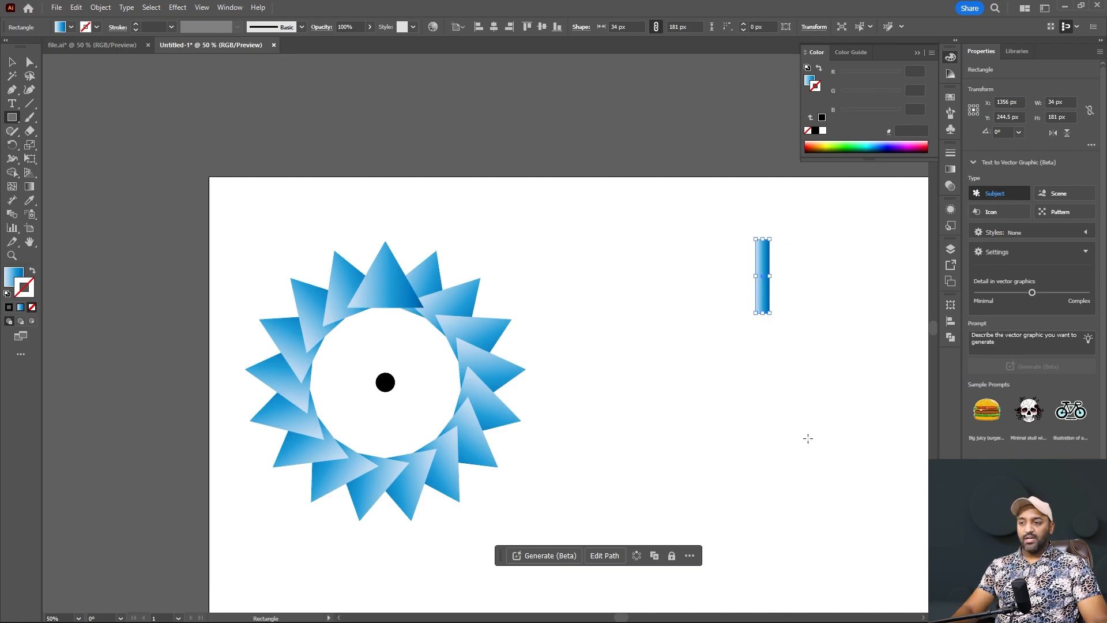
key("r")
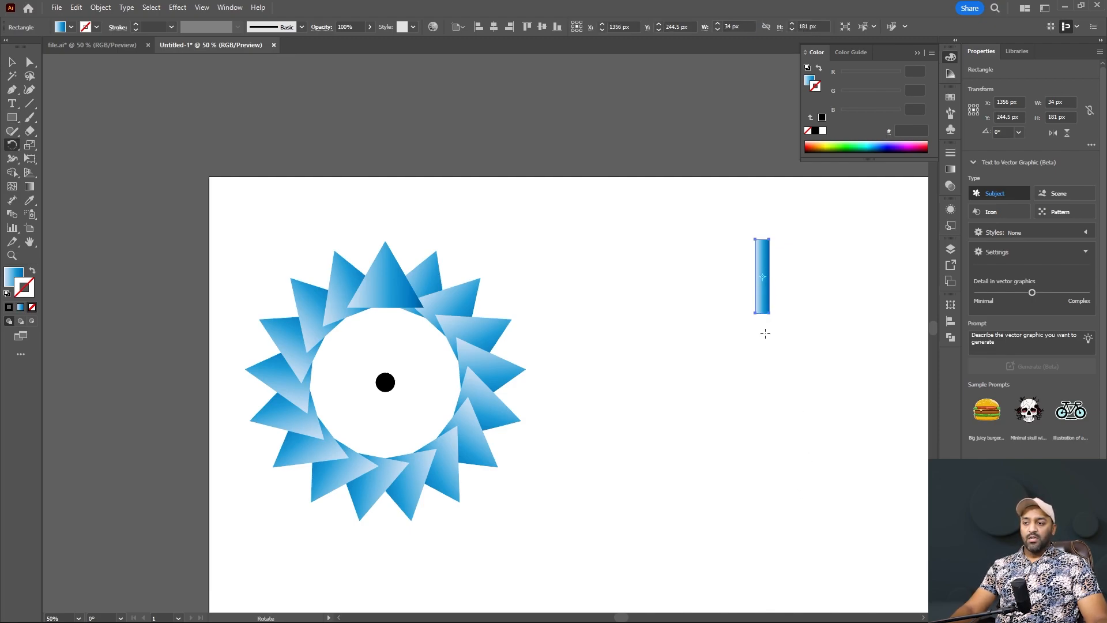
left_click(763, 329)
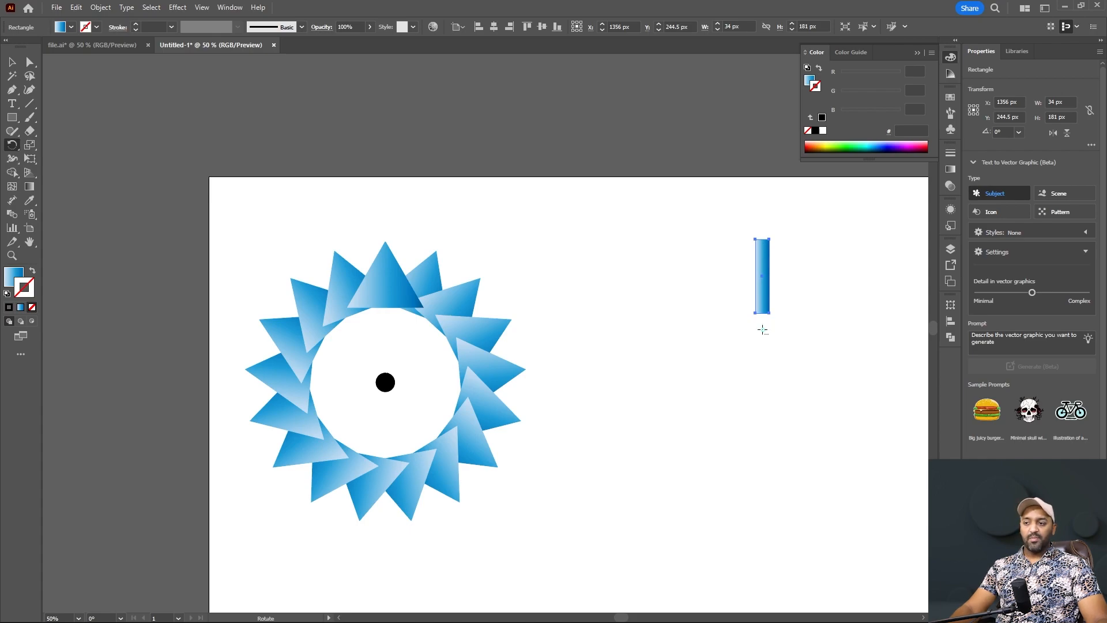
left_click(763, 329, "alt")
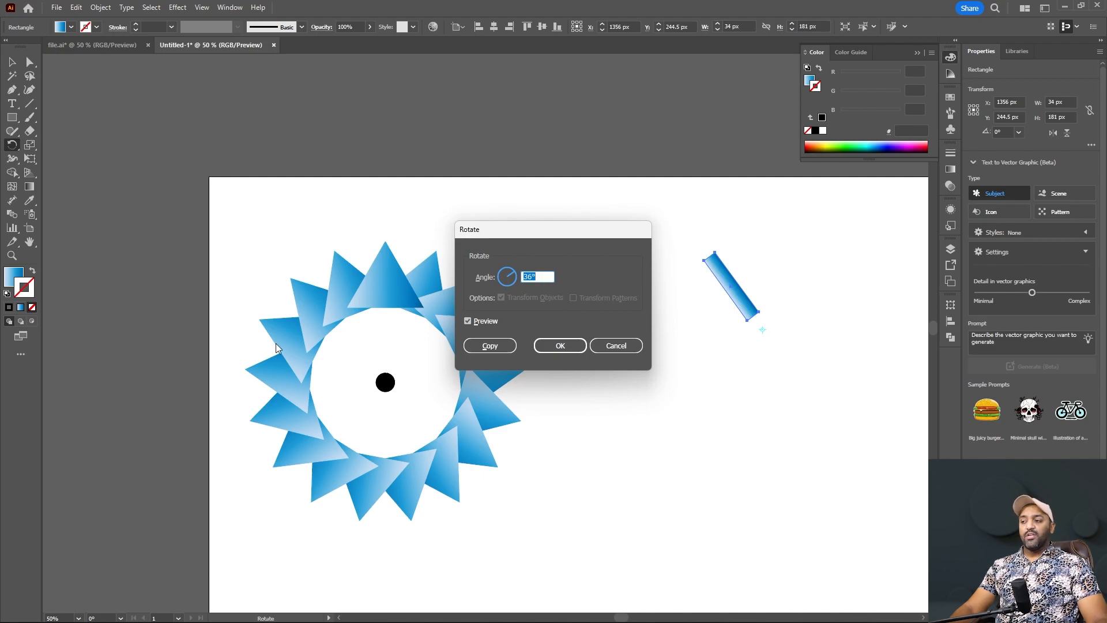
type("360/17")
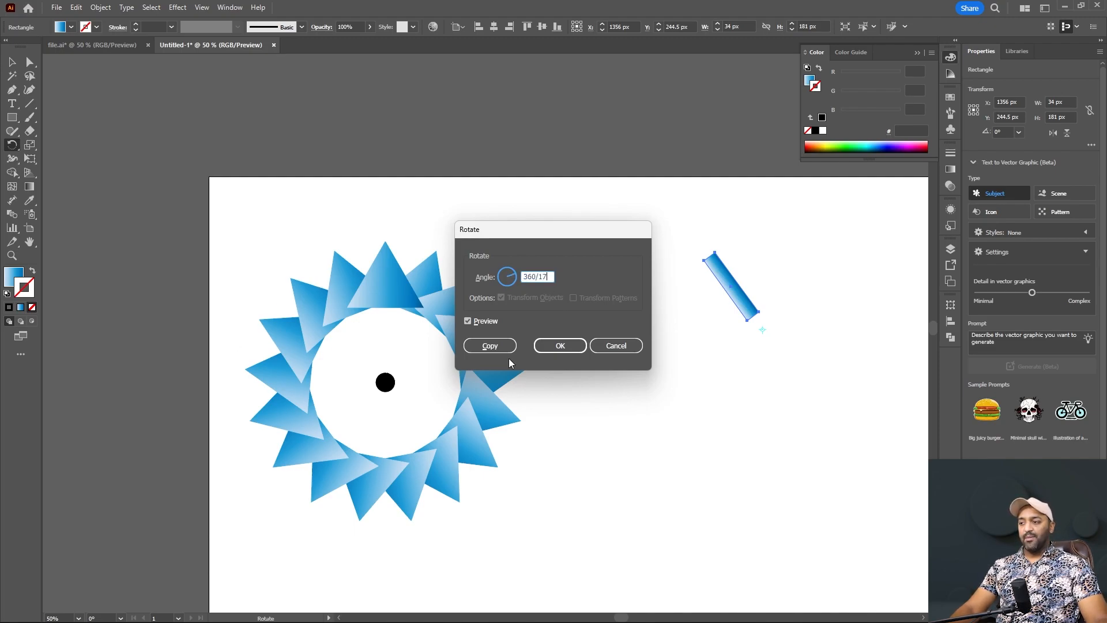
left_click(489, 345)
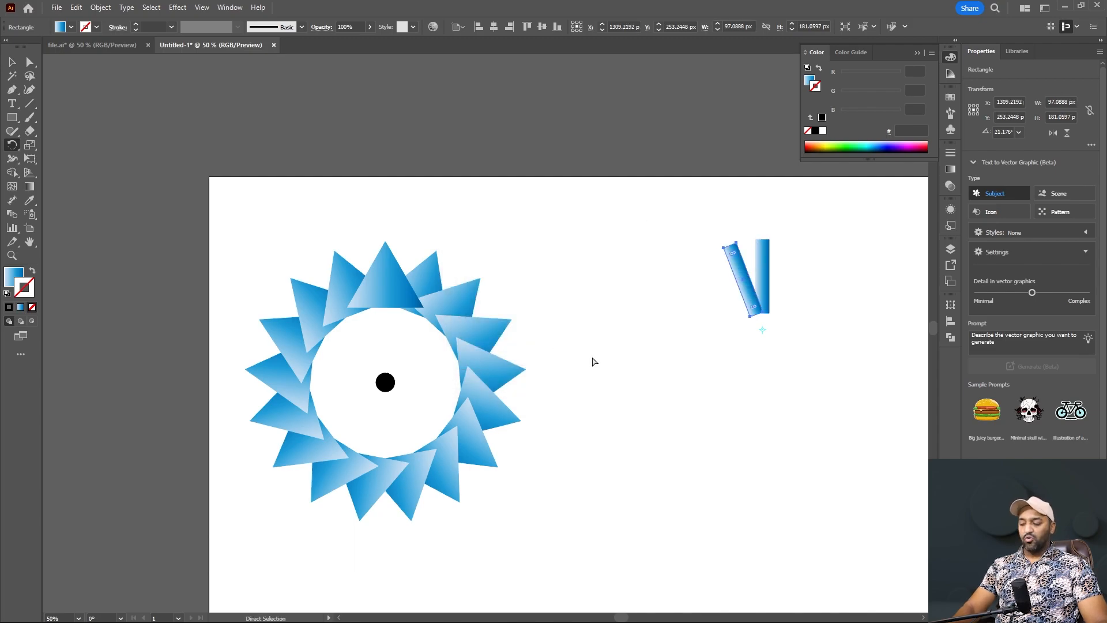
Step: Repeat the rotated copy of the rectangle until the bars complete a full circle
key("ctrl+d")
key("ctrl+d")
key("ctrl+d")
key("ctrl+d")
key("ctrl+d")
key("ctrl+d")
key("ctrl+d")
key("ctrl+d")
key("ctrl+d")
key("ctrl+d")
key("ctrl+d")
key("ctrl+d")
key("ctrl+d")
key("ctrl+d")
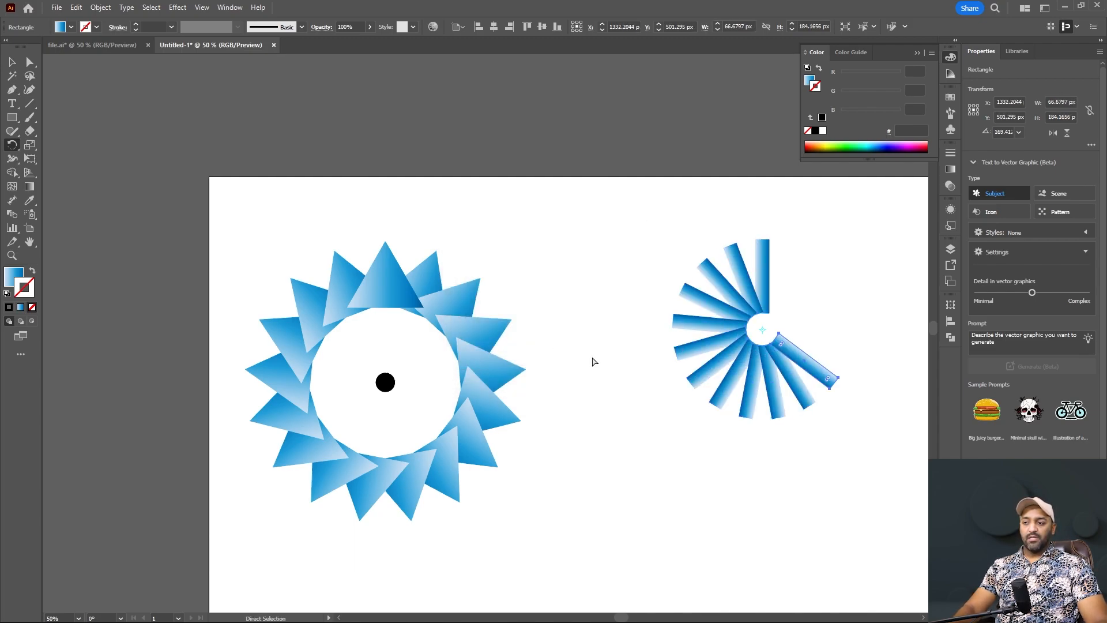
Step: Move several individual bars of the rectangle pattern outward, one at a time, out of their circular arrangement
key("a")
left_click(594, 362)
left_click(712, 277)
left_click(717, 300)
left_click_drag(715, 278, 649, 247)
left_click_drag(696, 328, 663, 343)
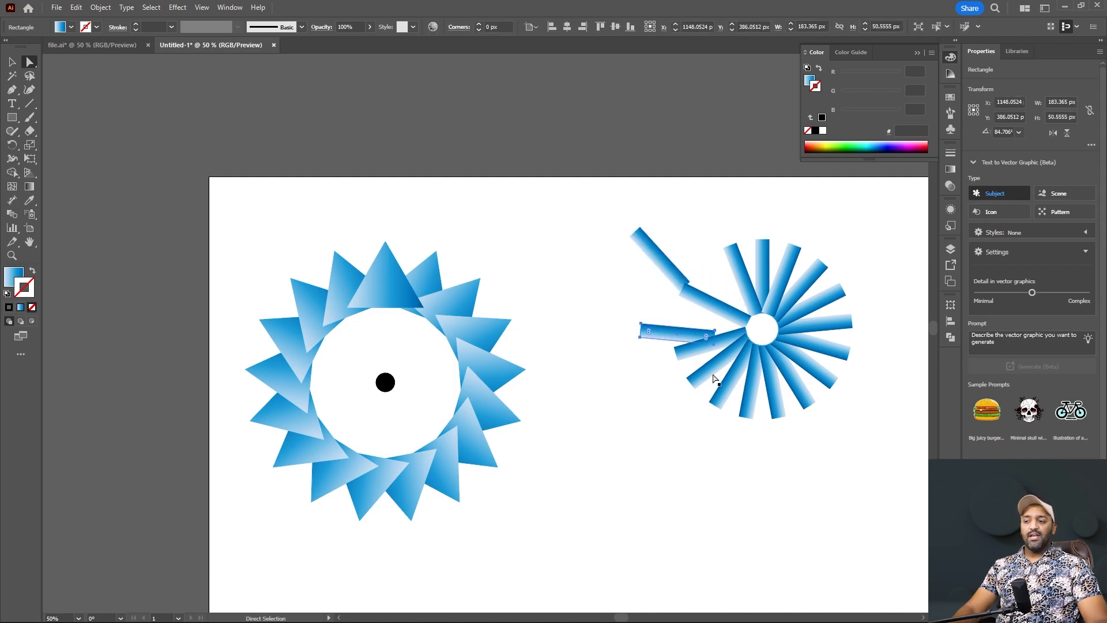
left_click_drag(709, 380, 689, 425)
left_click_drag(773, 418, 779, 461)
left_click_drag(842, 361, 892, 370)
left_click_drag(846, 297, 859, 254)
left_click_drag(763, 288, 716, 251)
Step: Move the triangle pattern's original triangle down towards the circle to about X 444 px, Y 311 px, and deselect it
left_click(396, 288)
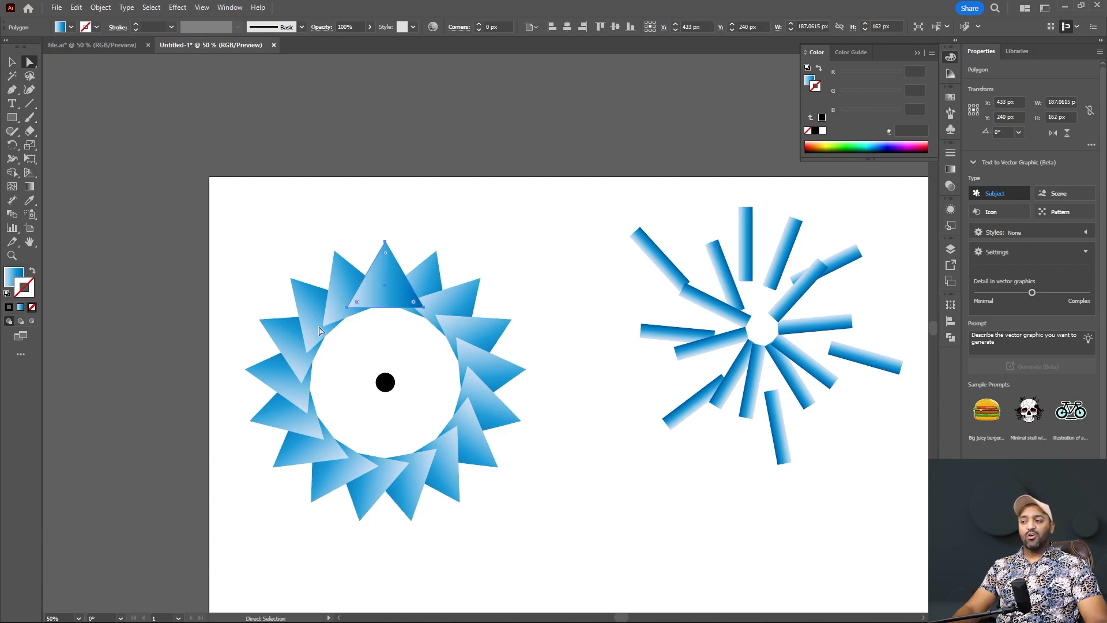
left_click_drag(390, 276, 395, 307)
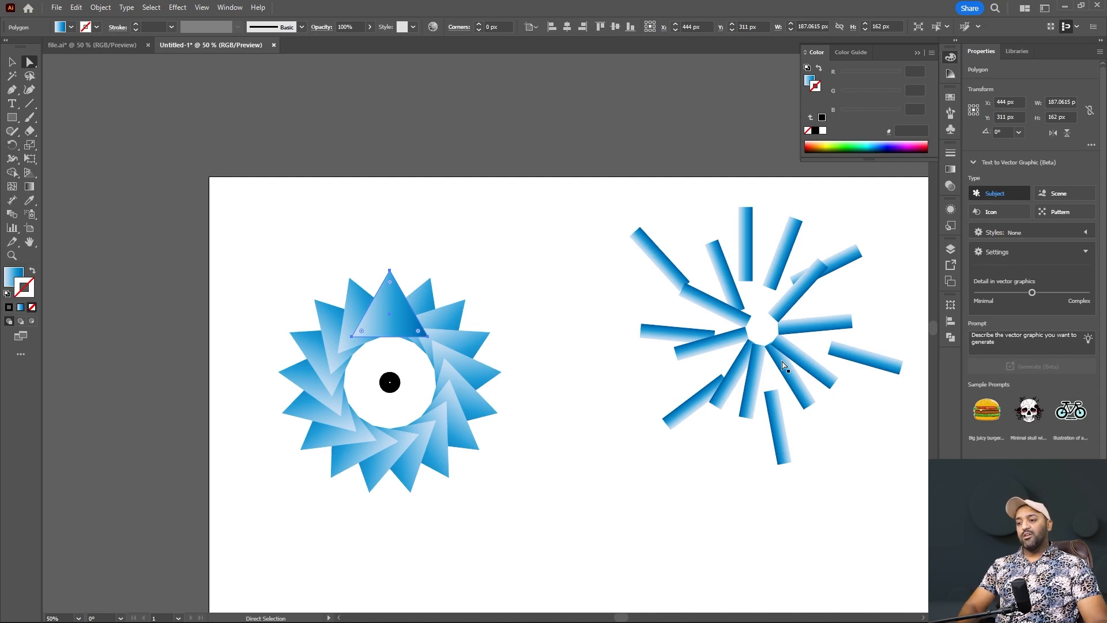
left_click(568, 408)
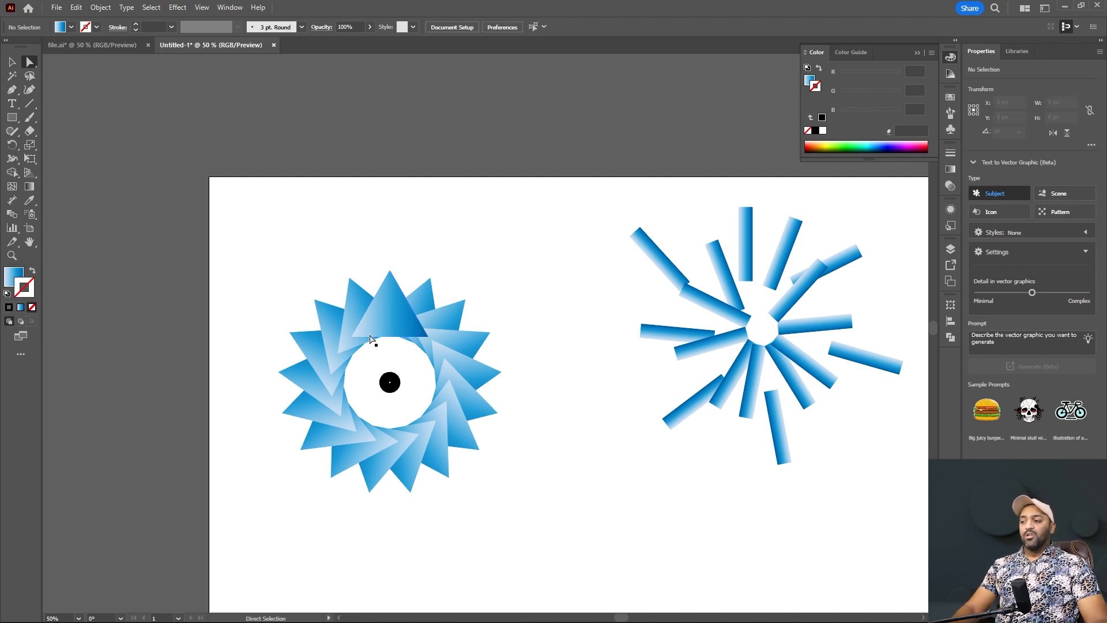
Step: Move the original triangle up, away from the circle, to about X 448 px, Y 159 px
left_click(385, 306)
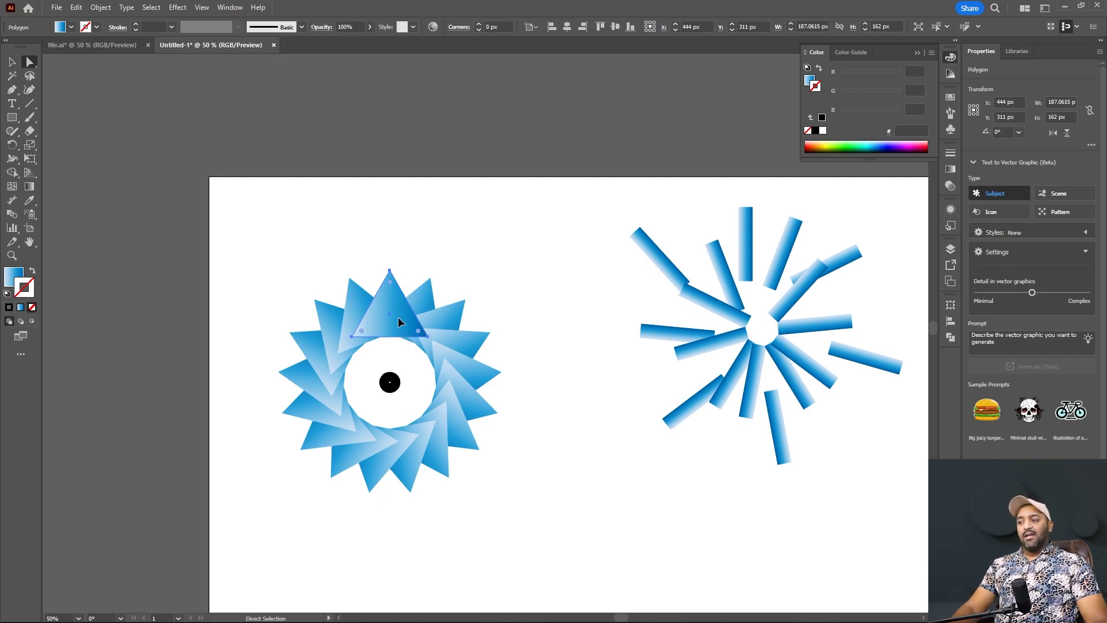
left_click_drag(398, 318, 399, 255)
scroll(390, 352, "up", 2)
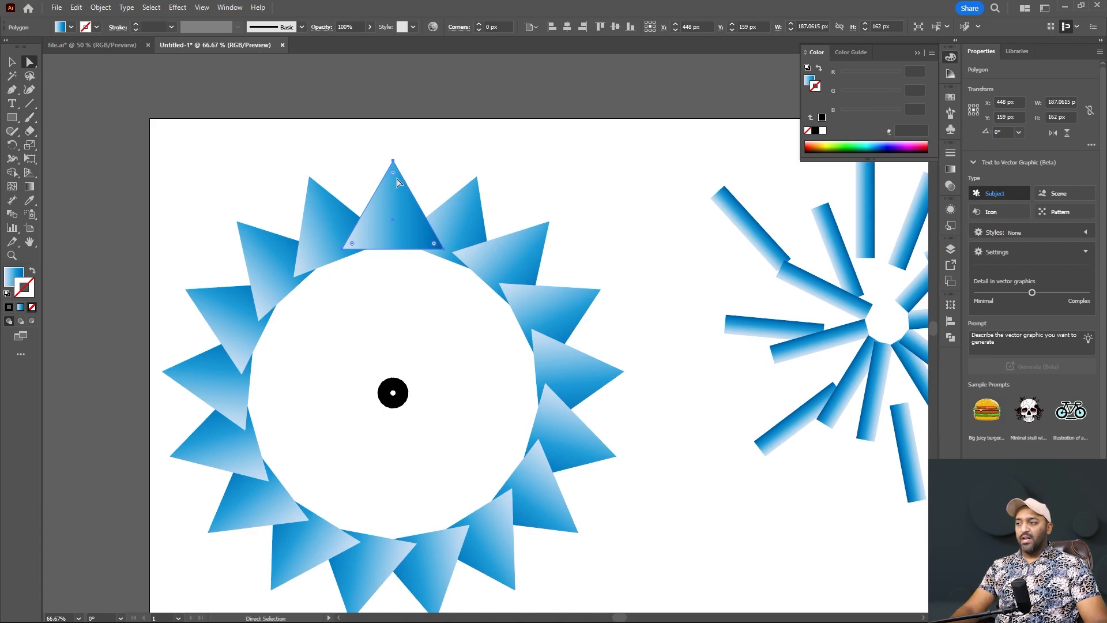
Step: Round the original triangle's corners to about 25 px and move it to about X 435 px, Y 207 px
left_click_drag(393, 172, 402, 201)
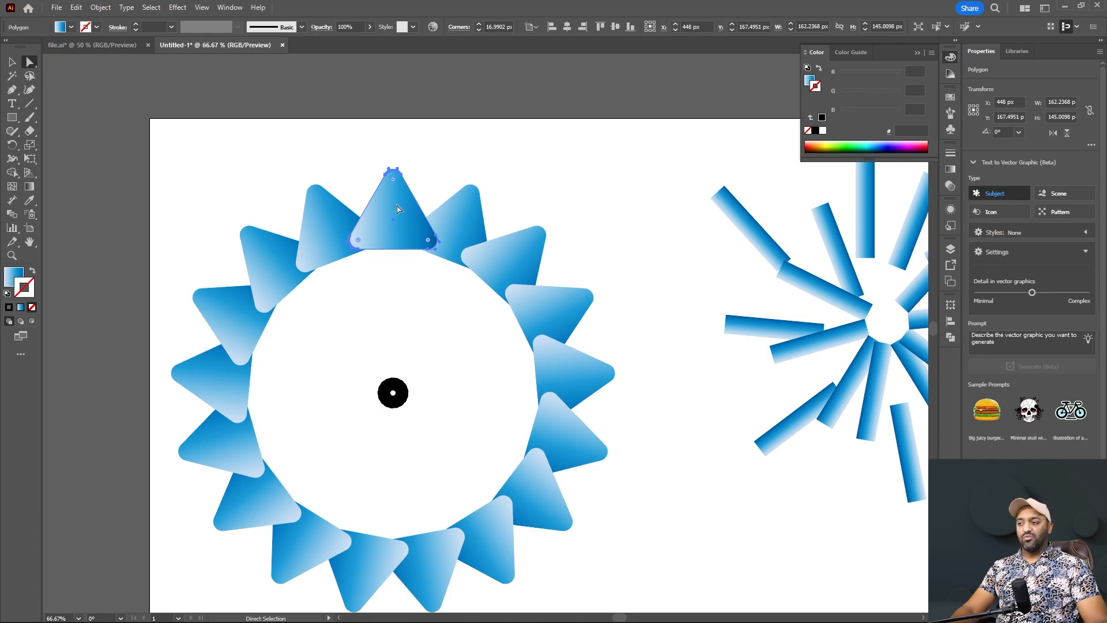
left_click_drag(397, 209, 389, 204)
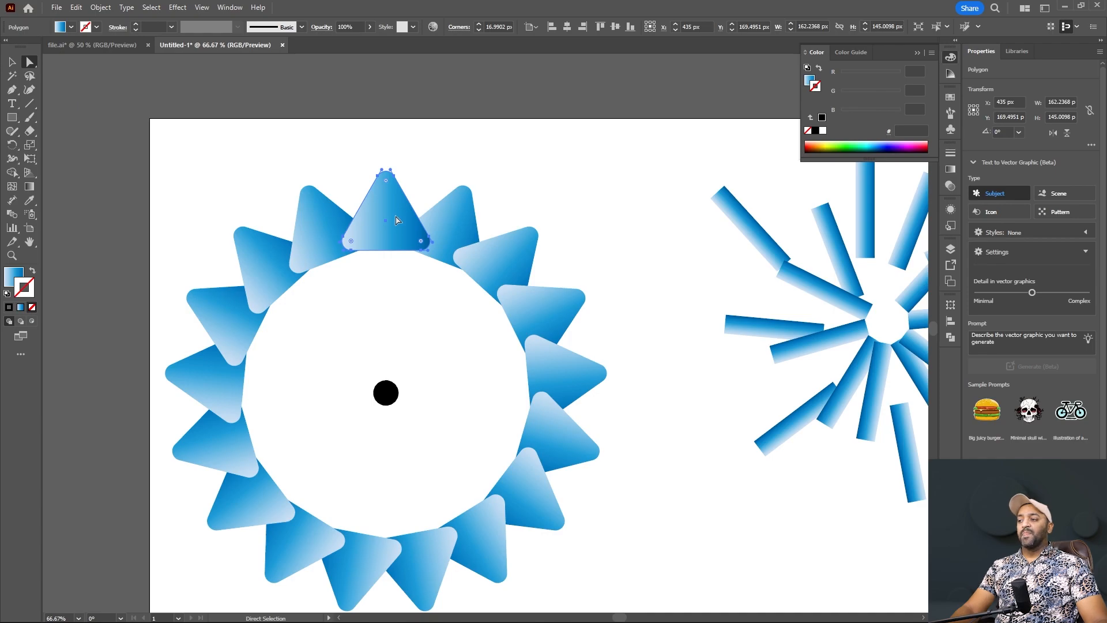
mouse_move(396, 220)
left_mouse_down()
mouse_move(396, 233)
mouse_move(387, 208)
mouse_move(387, 252)
mouse_move(385, 191)
mouse_move(385, 216)
left_mouse_up()
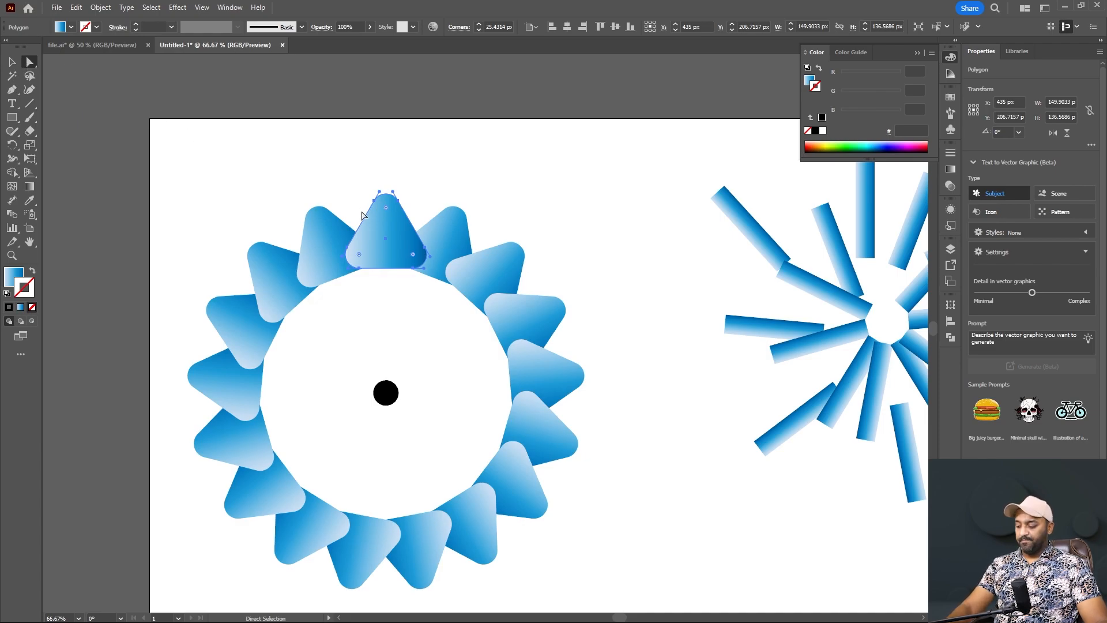
Step: Try pulling the curve handle at the original triangle's rounded tip outward, and undo the change
scroll(376, 205, "up", 3)
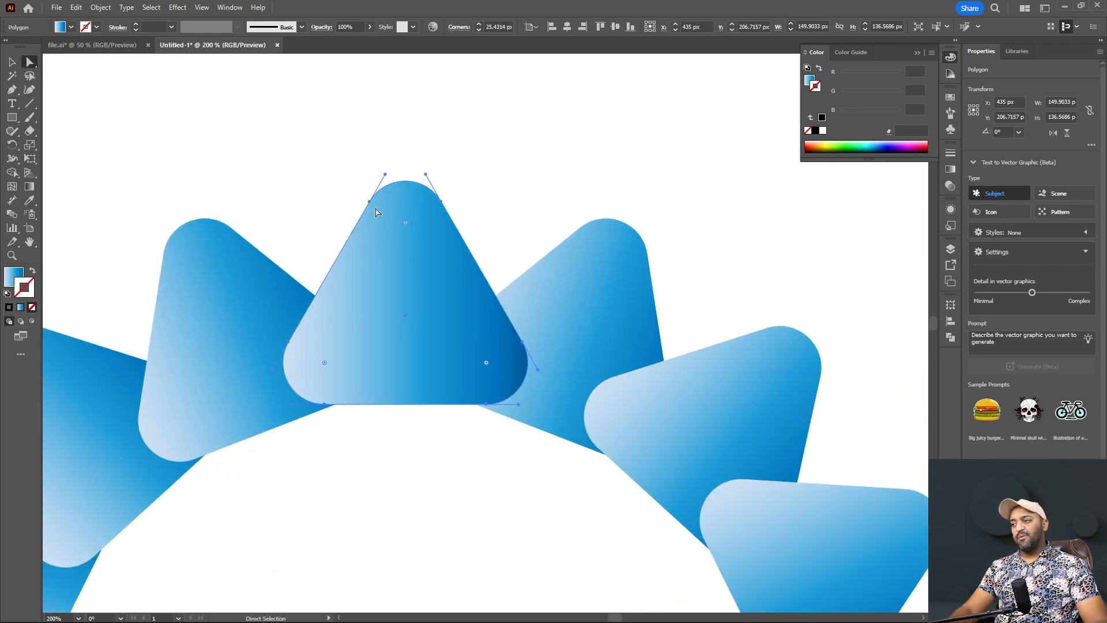
left_click_drag(385, 176, 344, 166)
key("ctrl+z")
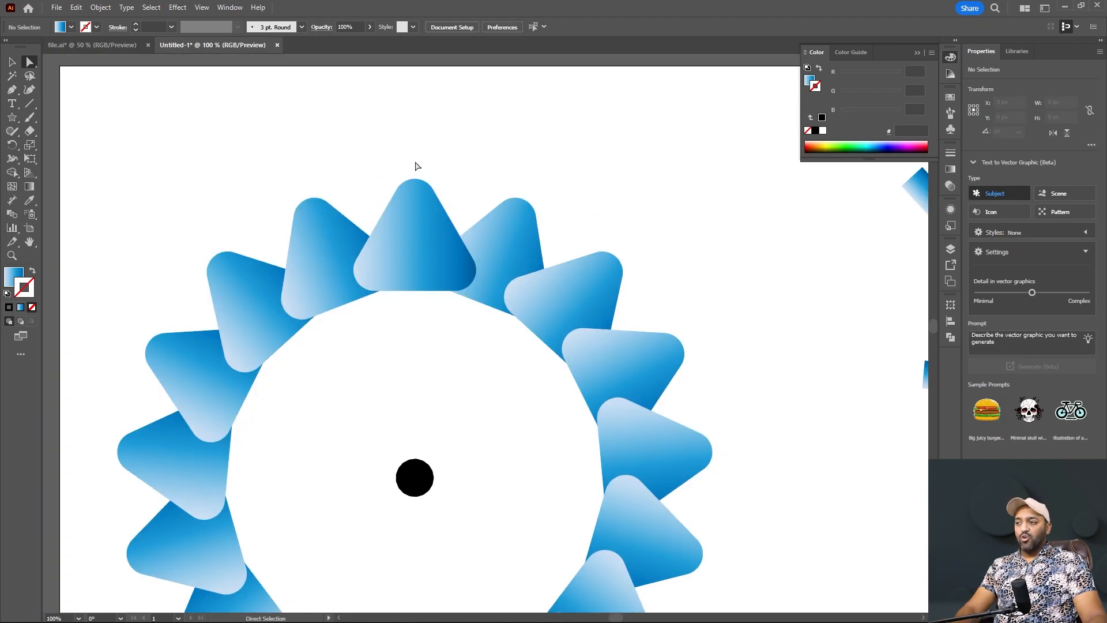
Step: Open the group containing the original triangle in isolation mode
left_click(415, 178)
left_click(316, 130)
left_click(367, 256, "ctrl")
left_click(403, 242)
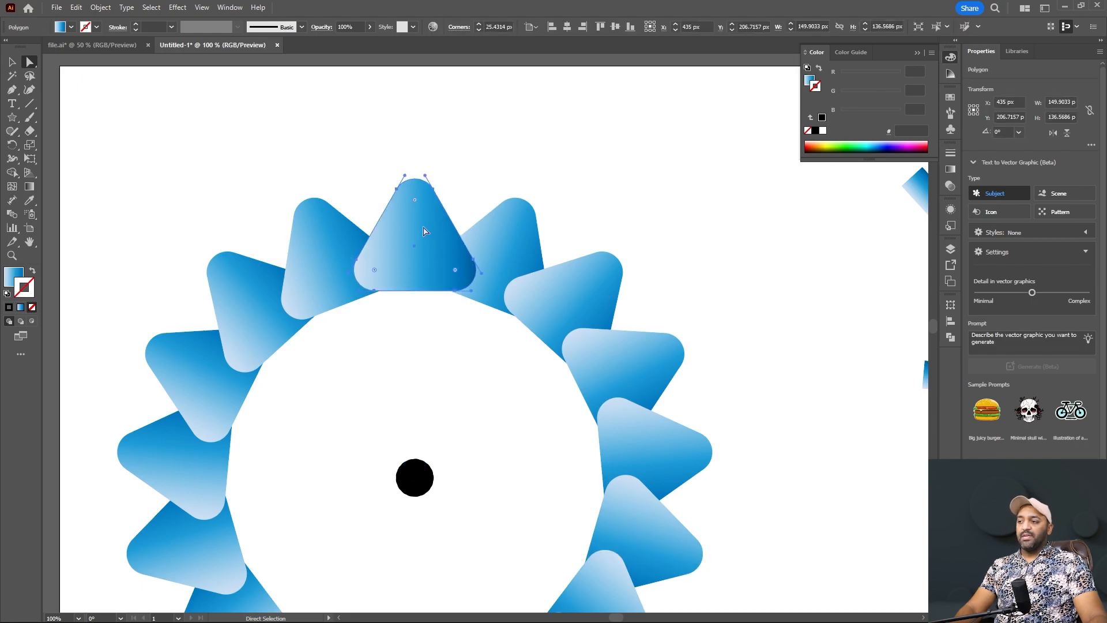
key("v")
double_click(414, 222)
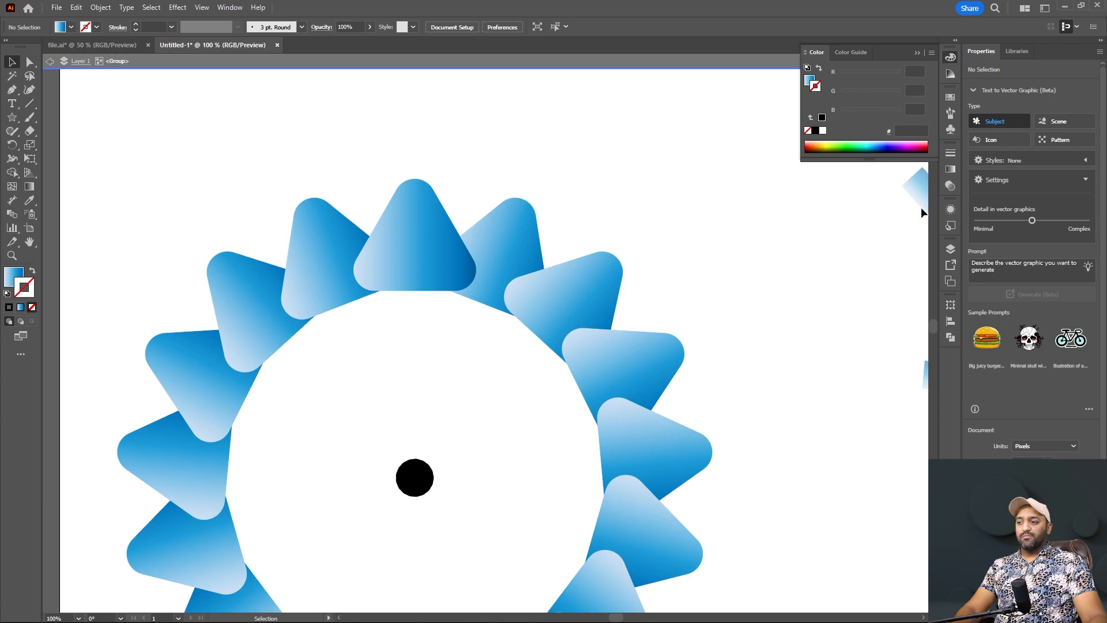
scroll(680, 338, "down", 2, "alt")
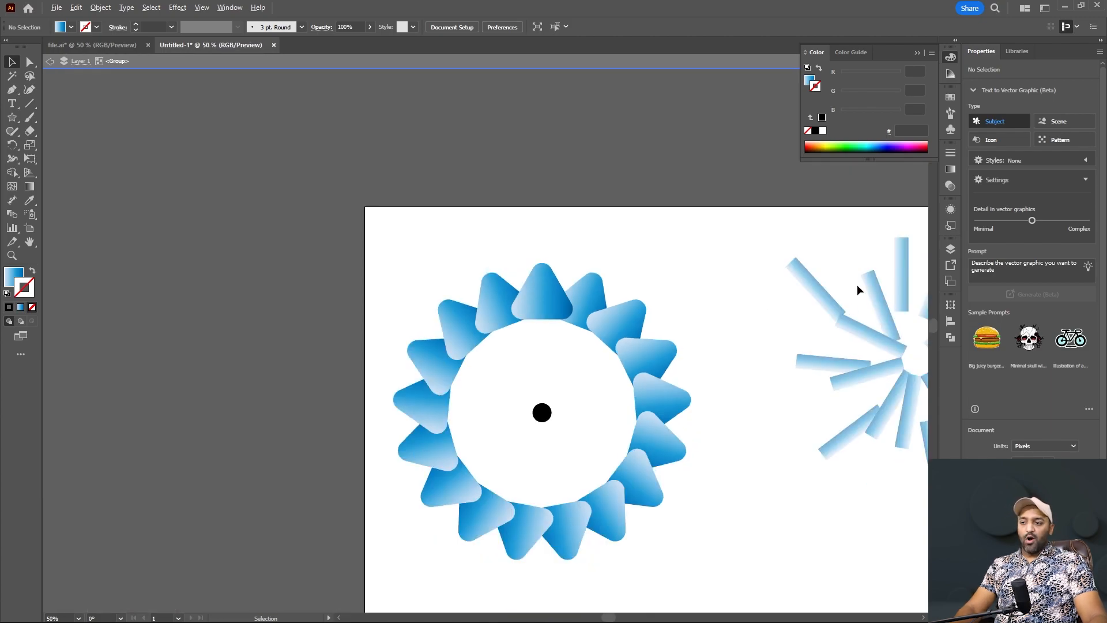
scroll(523, 281, "up", 2, "alt")
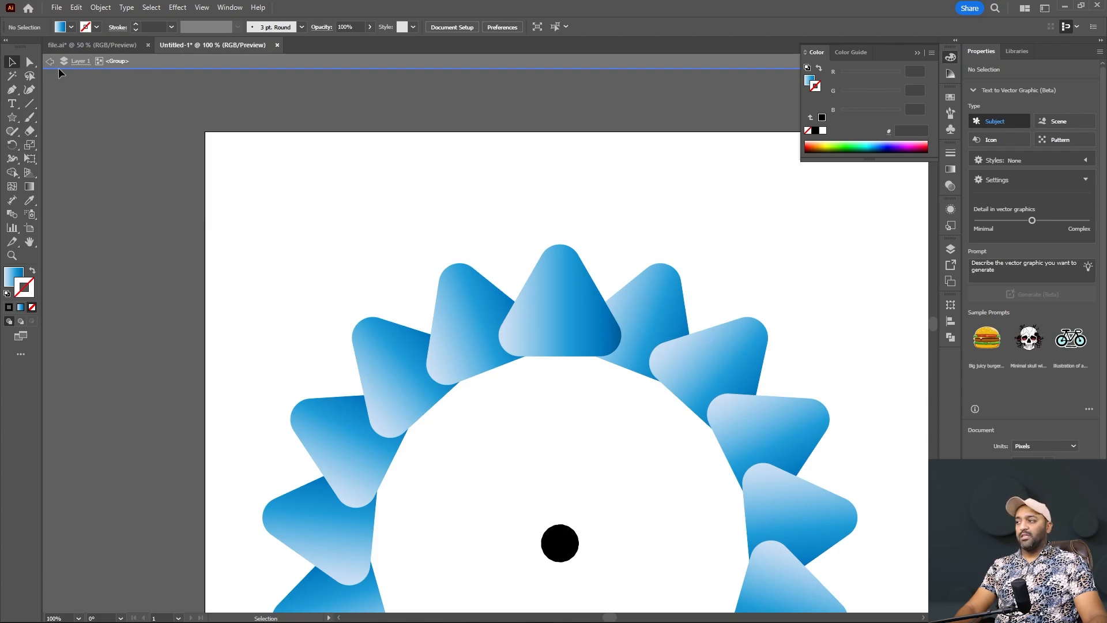
Step: Draw a star about 34 by 32 px above the original triangle's tip and centre it at about X 434.5 px
left_click(11, 117)
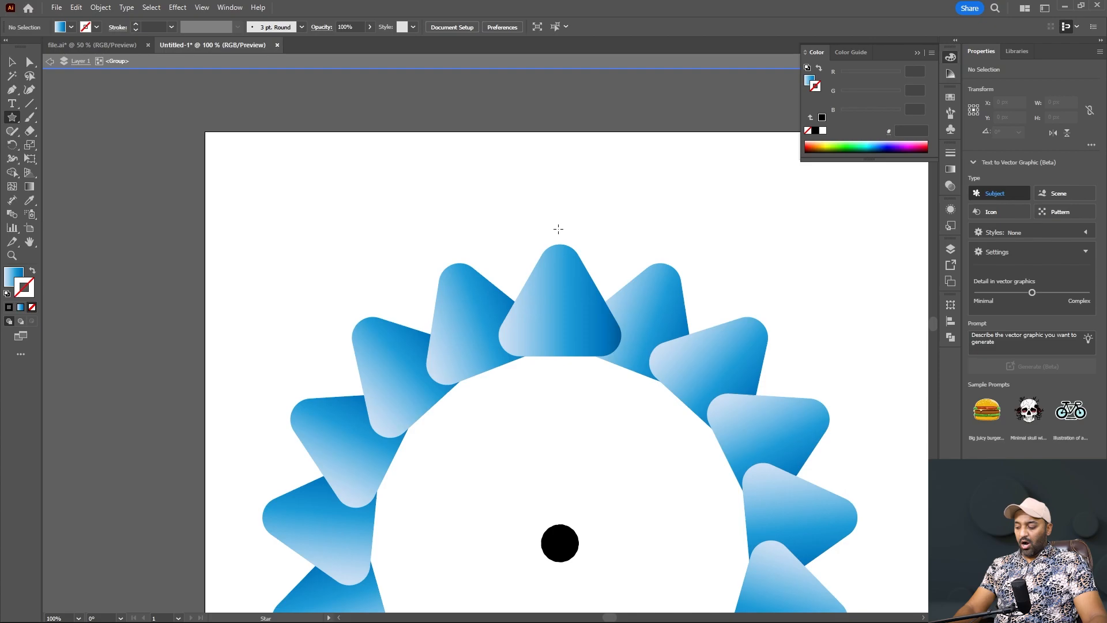
left_click_drag(558, 232, 568, 241)
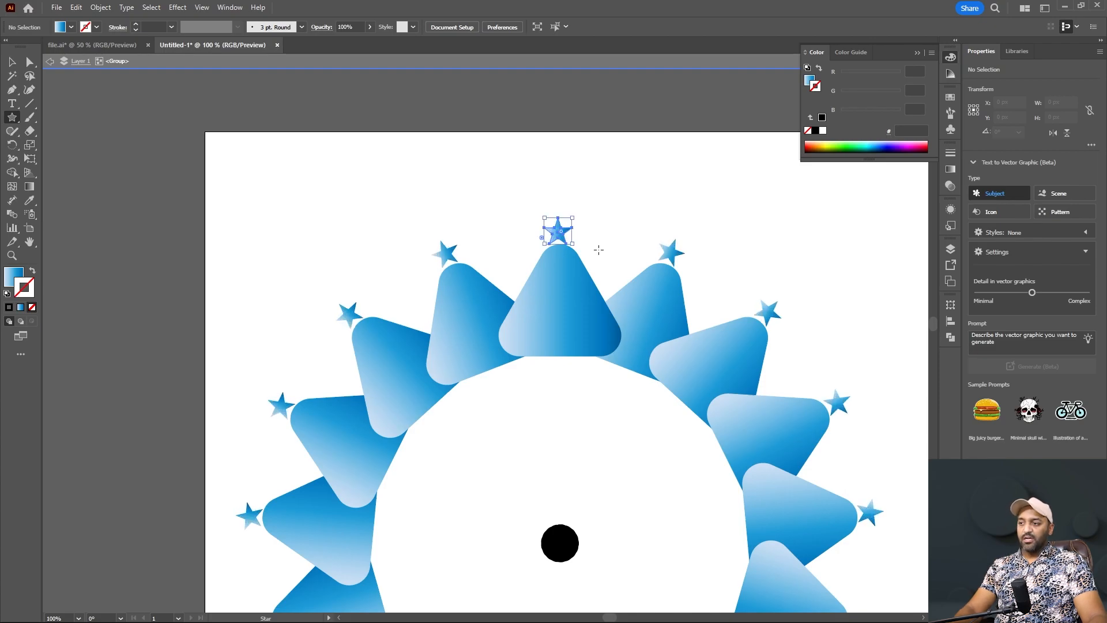
scroll(576, 241, "up", 1)
scroll(576, 241, "up", 2)
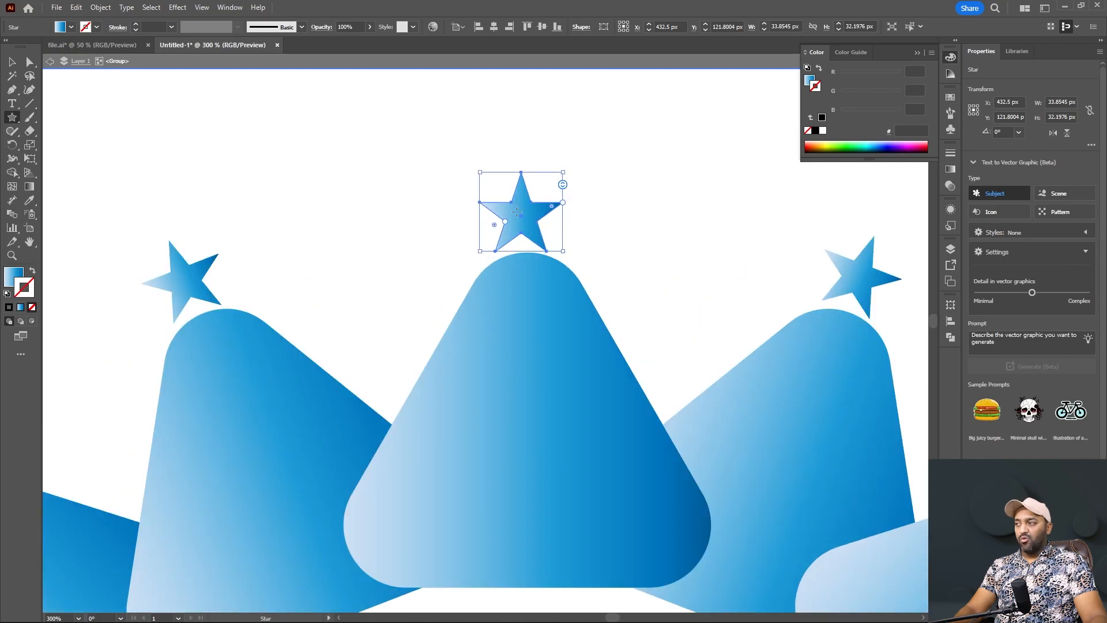
key("v")
left_click_drag(522, 213, 528, 213)
scroll(556, 245, "down", 2)
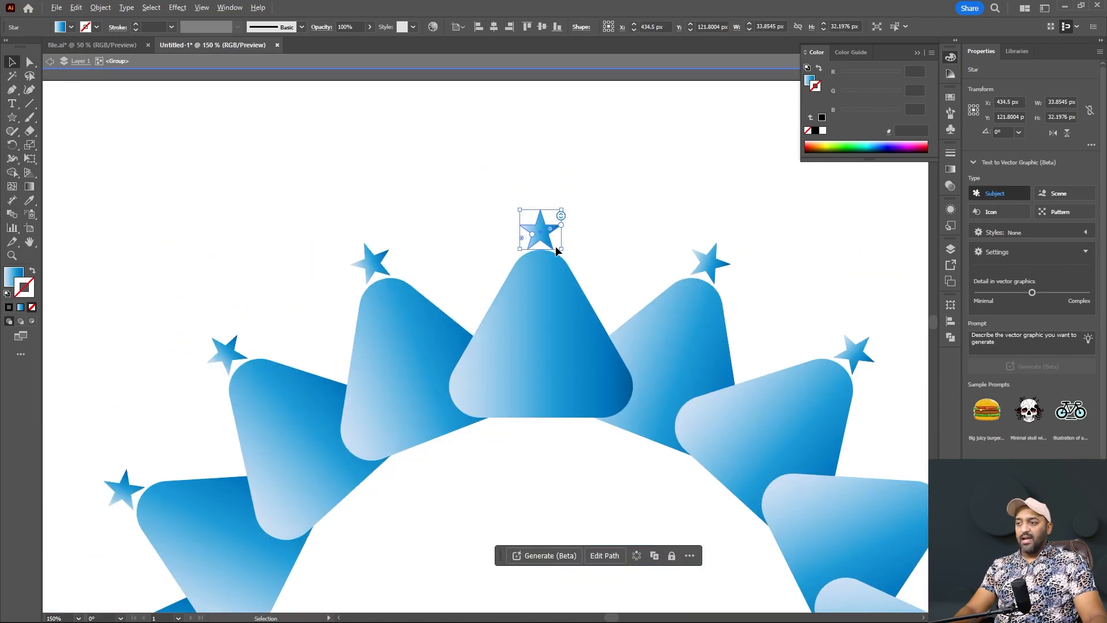
scroll(555, 245, "down", 1)
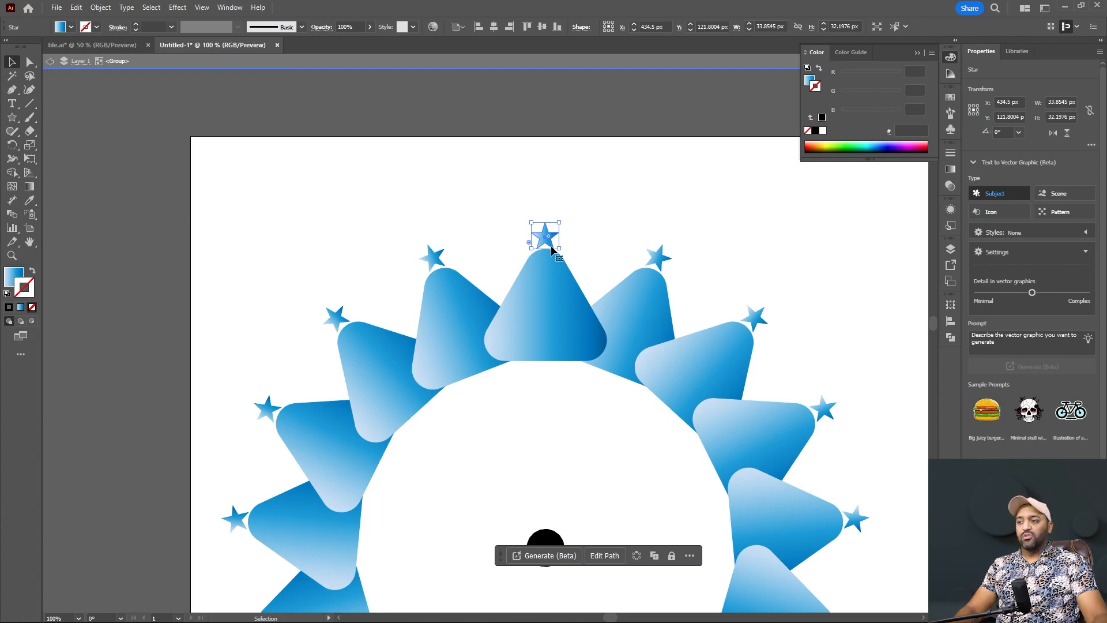
left_click(576, 232)
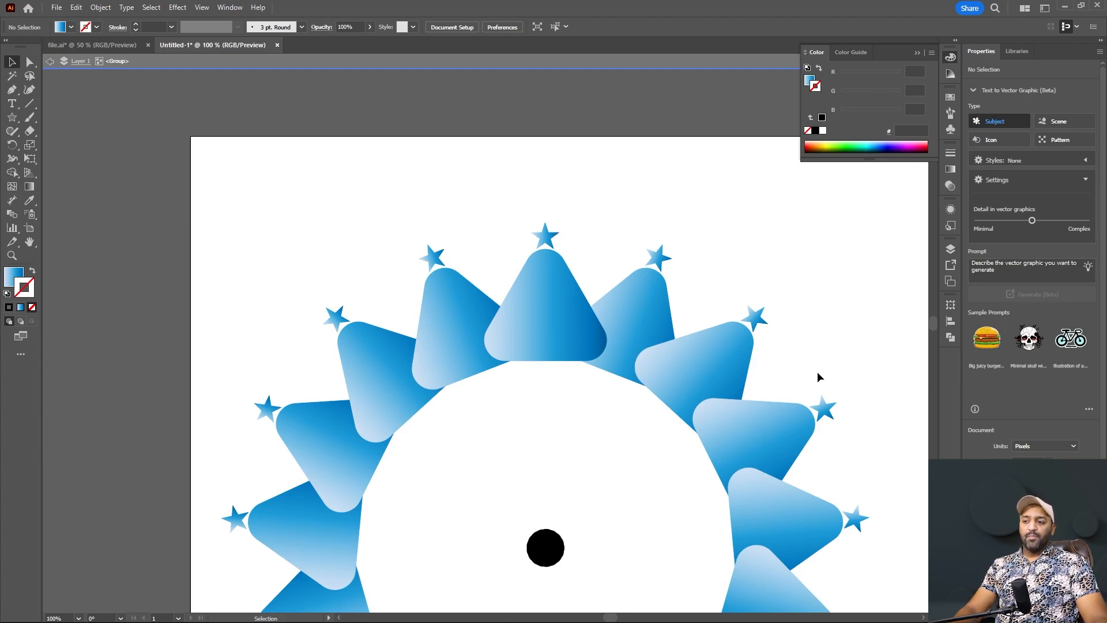
Step: Fill the original star above the triangle's tip with red D32424 and deselect it
left_click(549, 239)
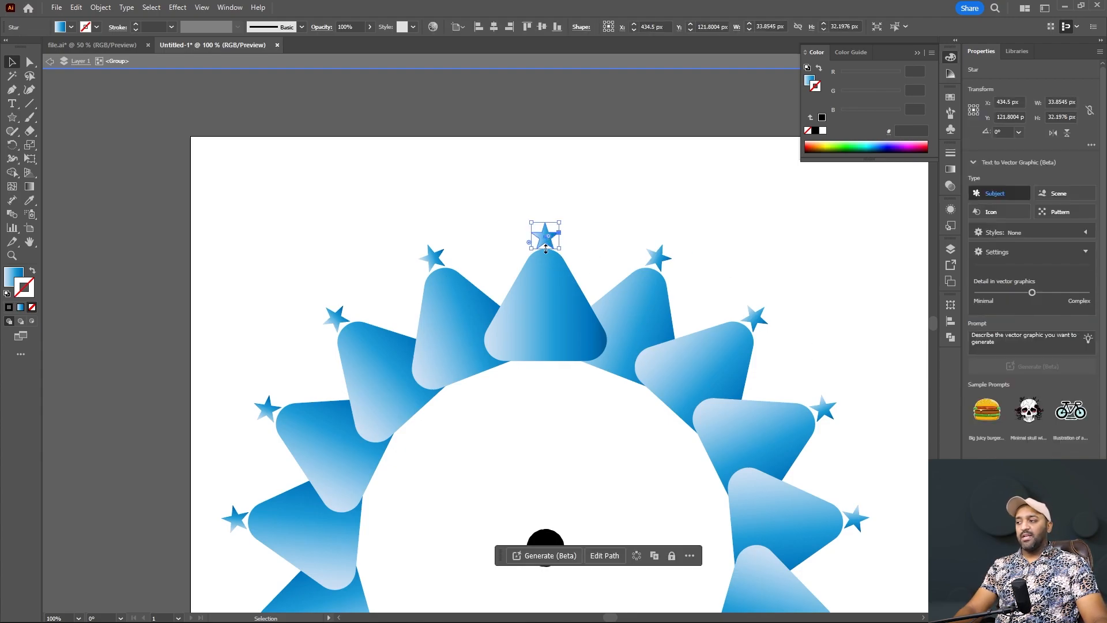
double_click(14, 276)
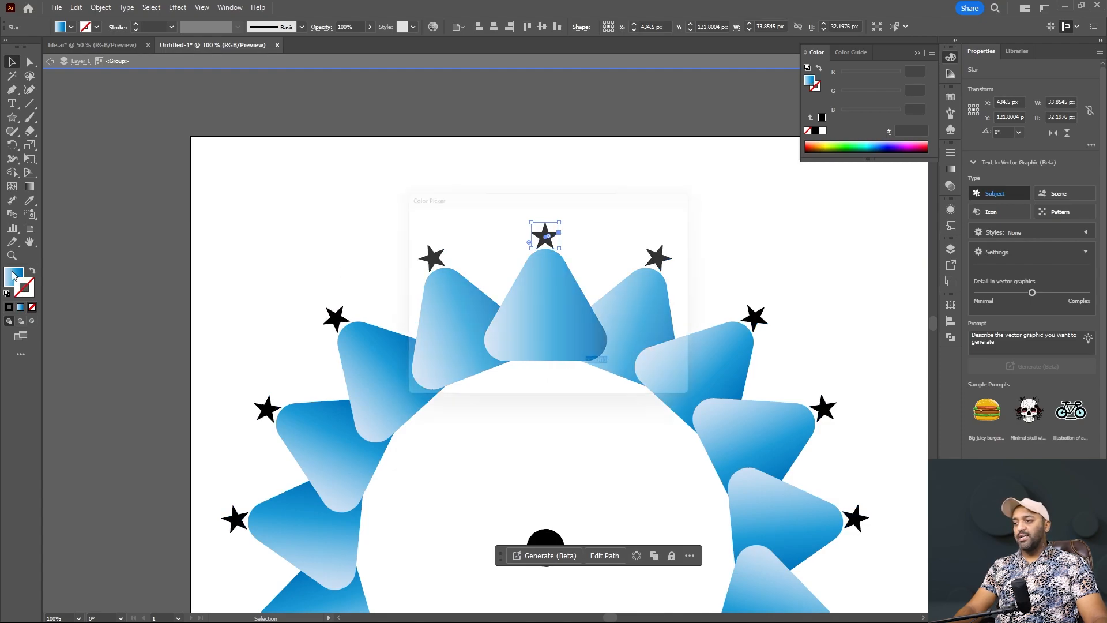
left_click_drag(529, 271, 524, 252)
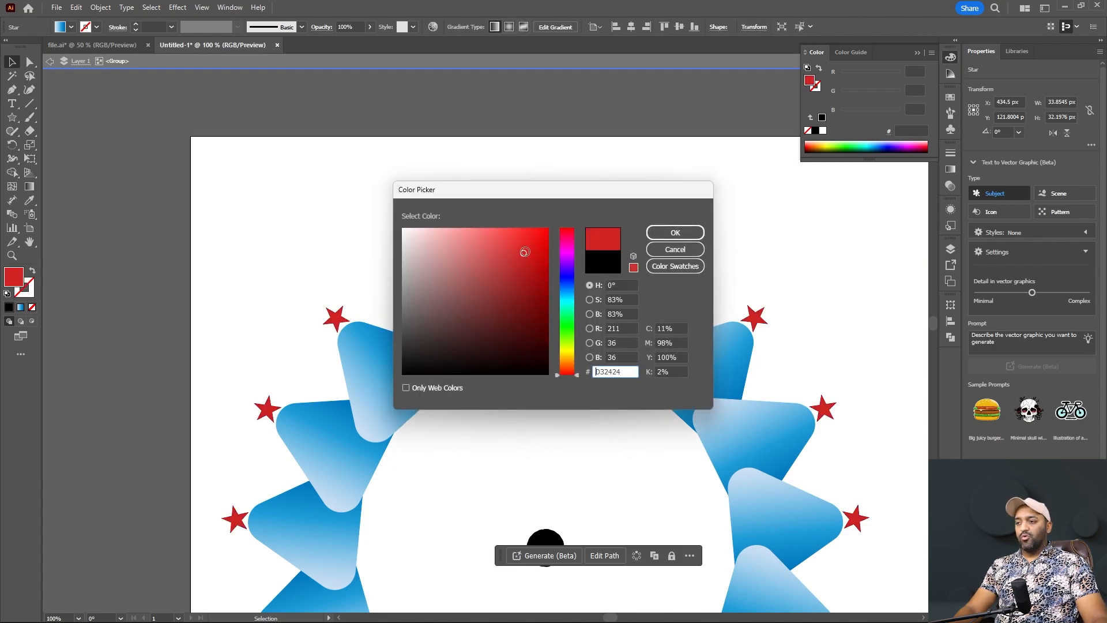
left_click(674, 233)
left_click(569, 230)
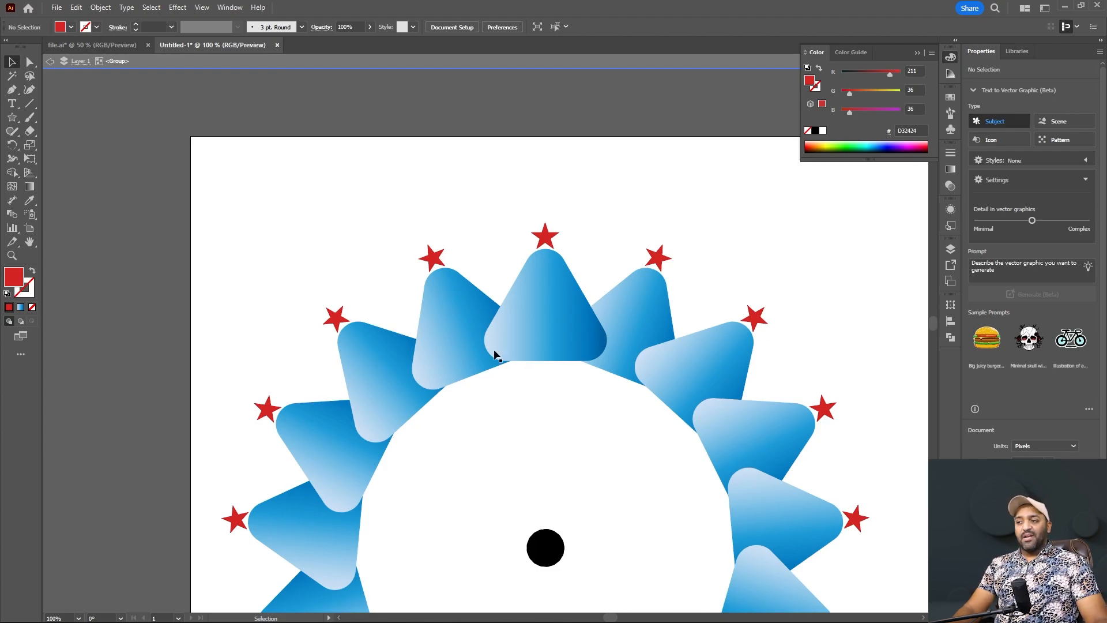
Step: Draw a nine-sided polygon about 92 by 91 px over the original triangle
left_click(544, 291)
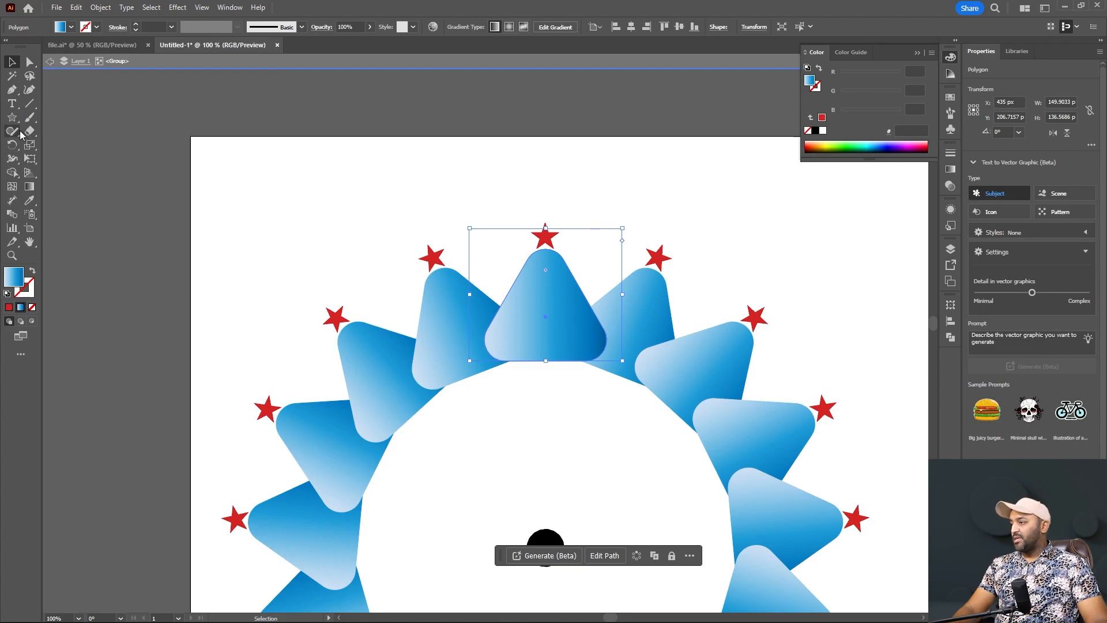
left_click_drag(13, 118, 64, 158)
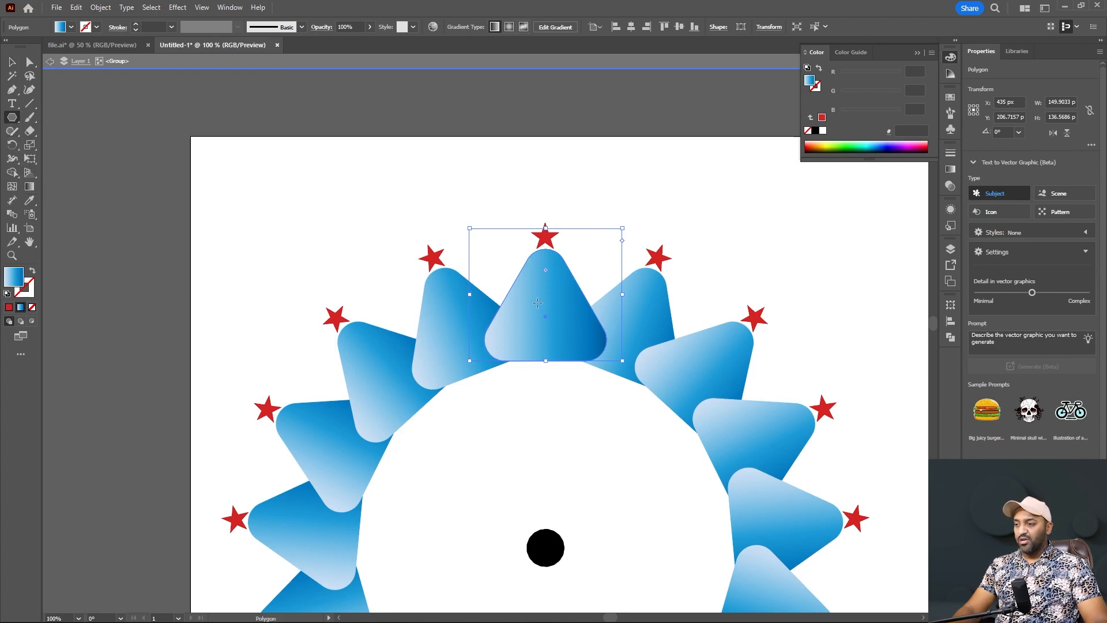
left_click_drag(538, 303, 562, 329)
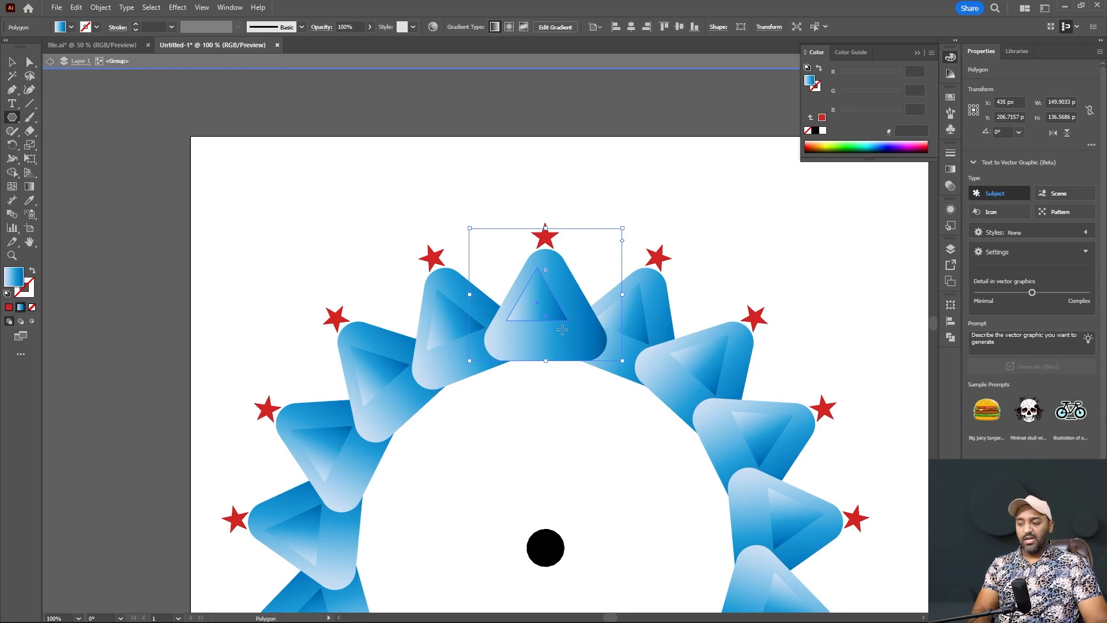
left_click_drag(563, 329, 563, 331)
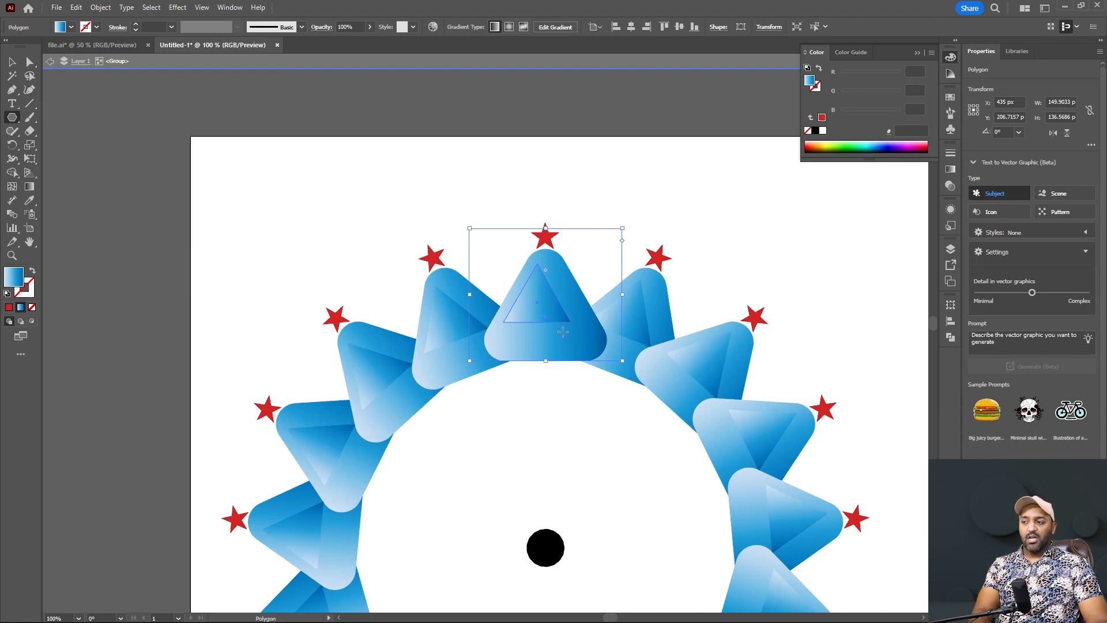
key("Up")
key("Up")
key("Up")
left_click_drag(563, 332, 563, 332)
key("Up")
key("Down")
key("Up")
key("Up")
key("Up")
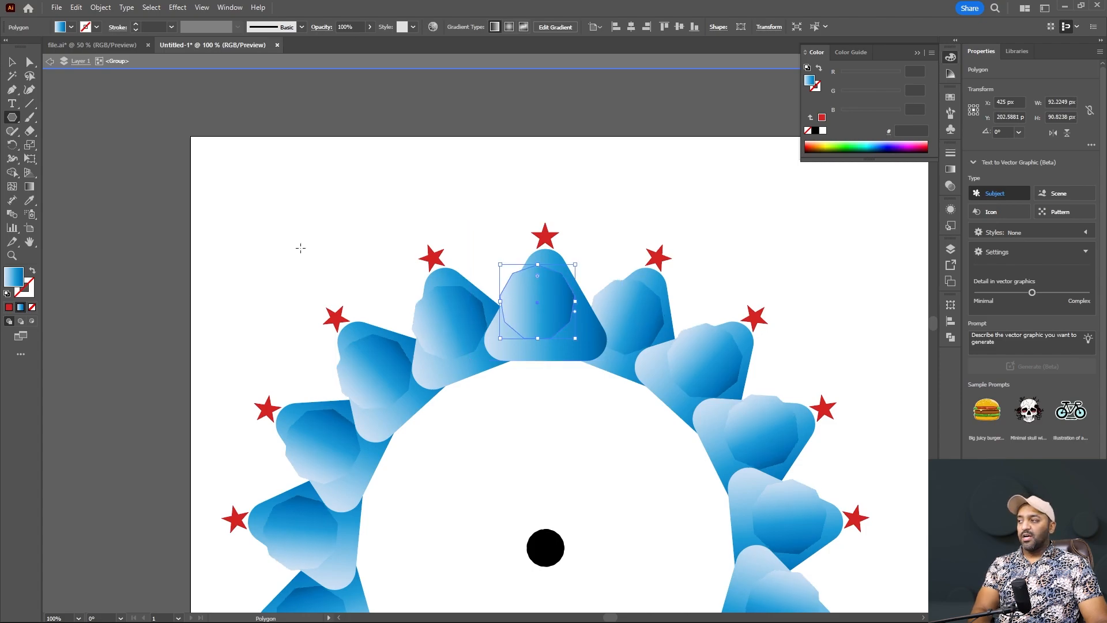
Step: Move the nine-sided polygon down inside the original triangle, align it to the triangle's horizontal centre, and deselect
left_click(30, 63)
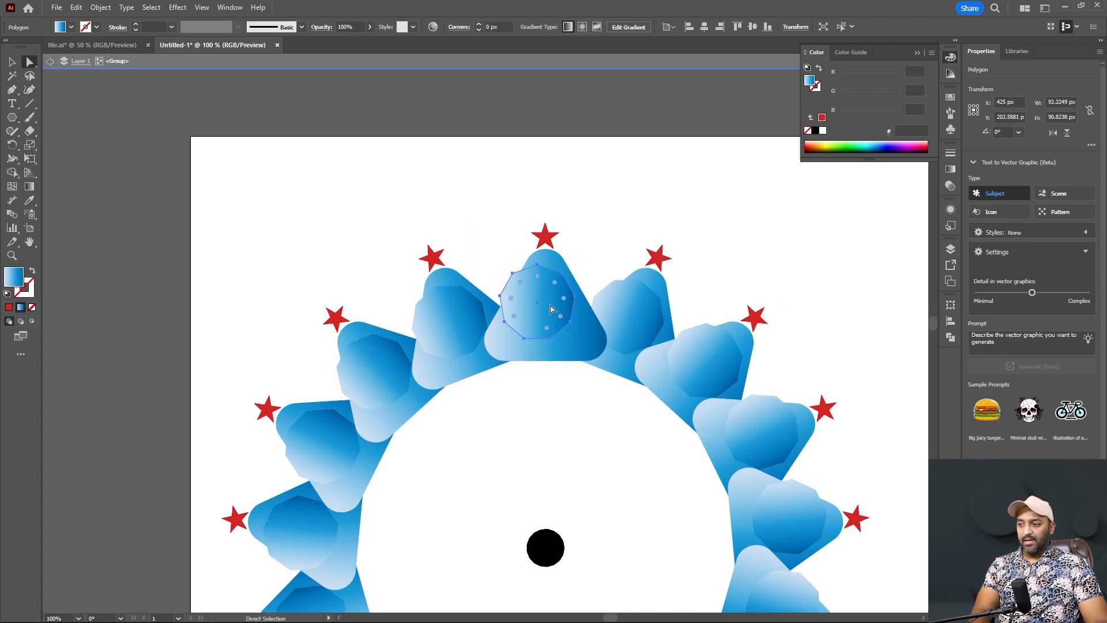
left_click(558, 317)
left_click(561, 324)
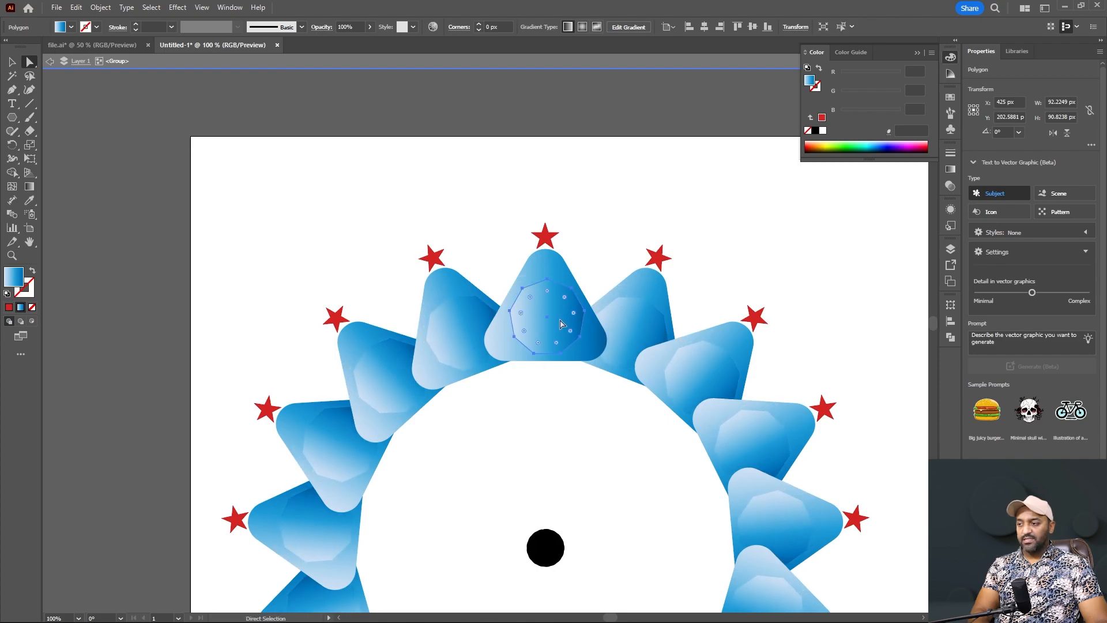
key("v")
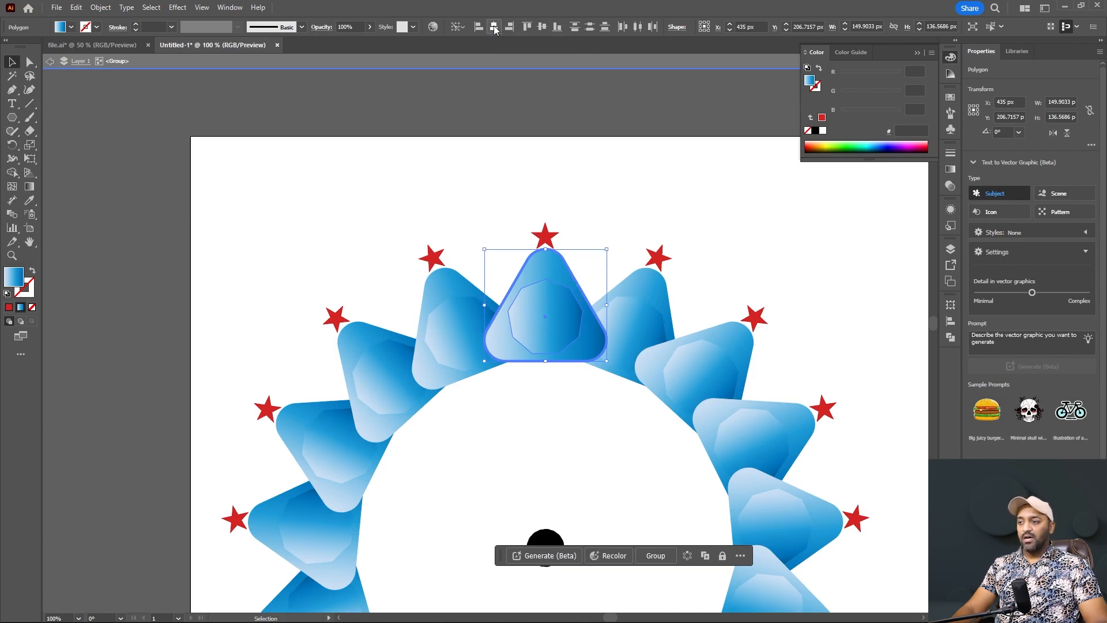
left_click(605, 175)
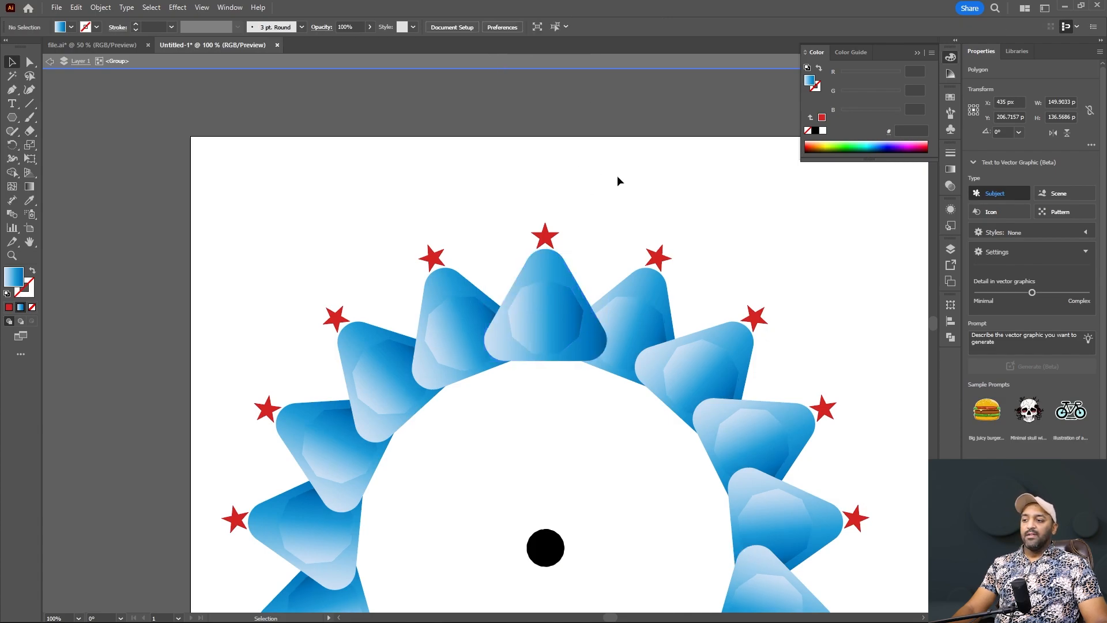
Step: Fill the polygon inside the original triangle with the white-to-black gradient swatch and deselect it
left_click(546, 320)
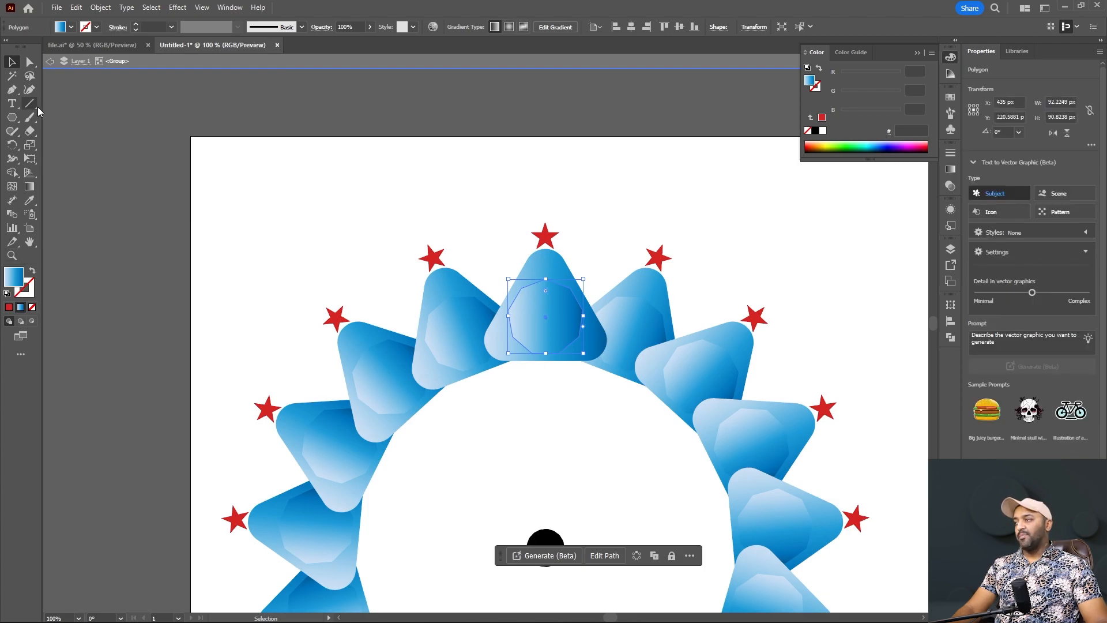
left_click(71, 28)
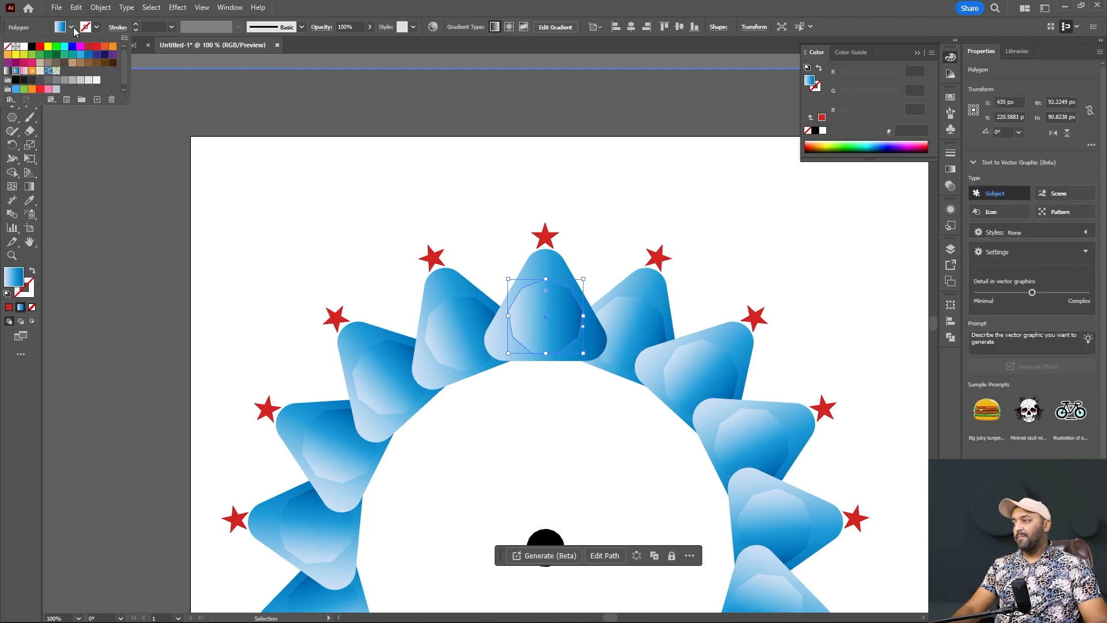
left_click(8, 71)
key("Escape")
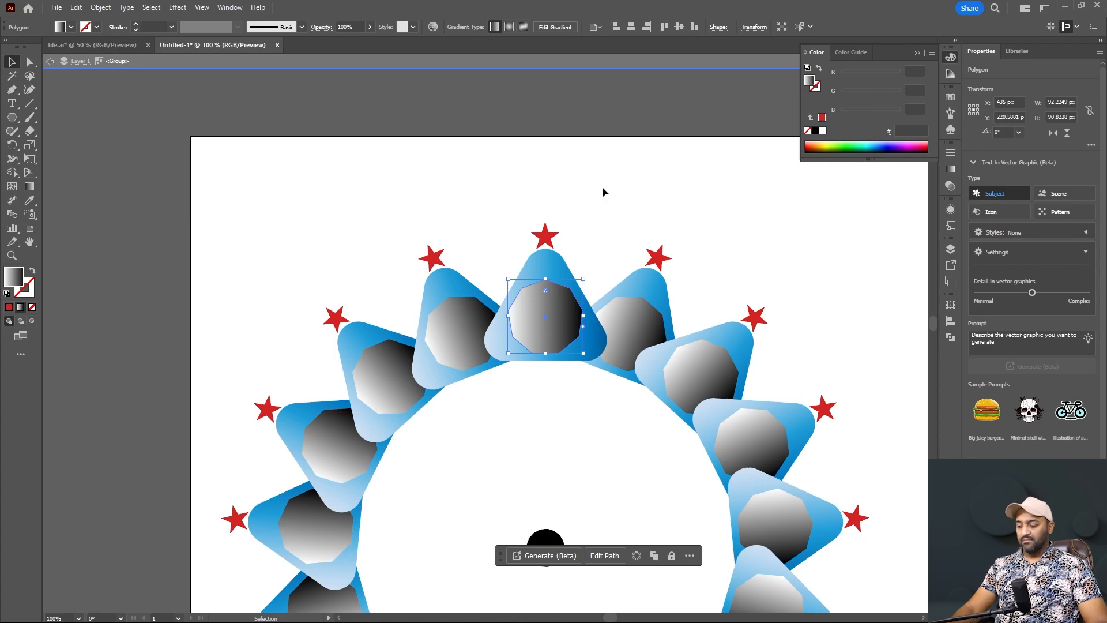
scroll(600, 212, "down", 2)
left_click(579, 203)
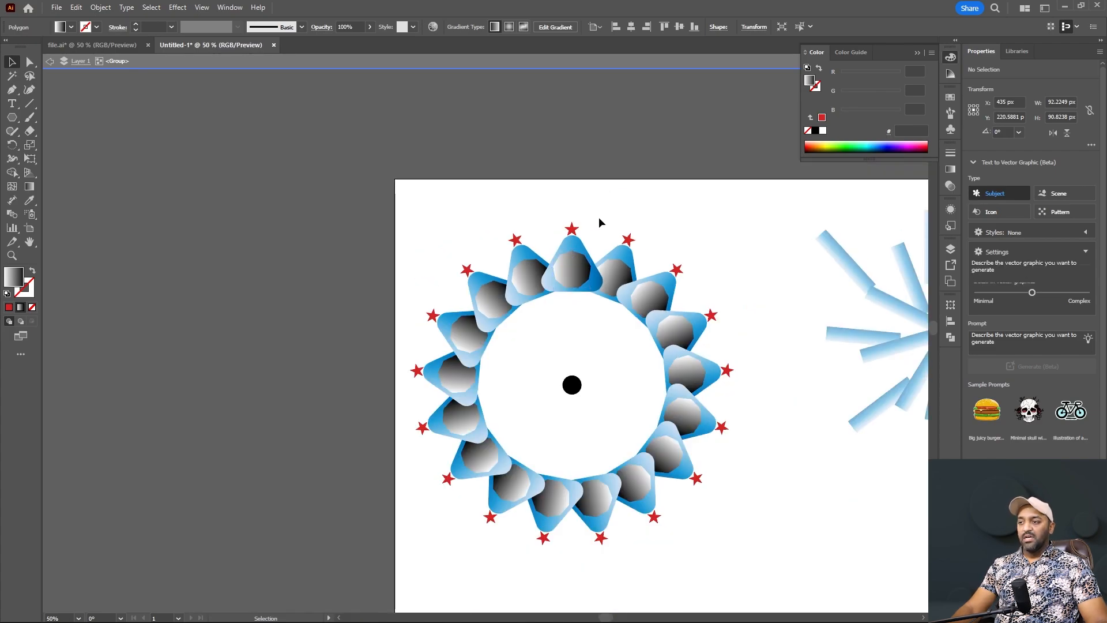
Step: Exit group isolation, move the triangle, star and polygon together to about X 444 px, Y 295 px, and deselect them
double_click(710, 224)
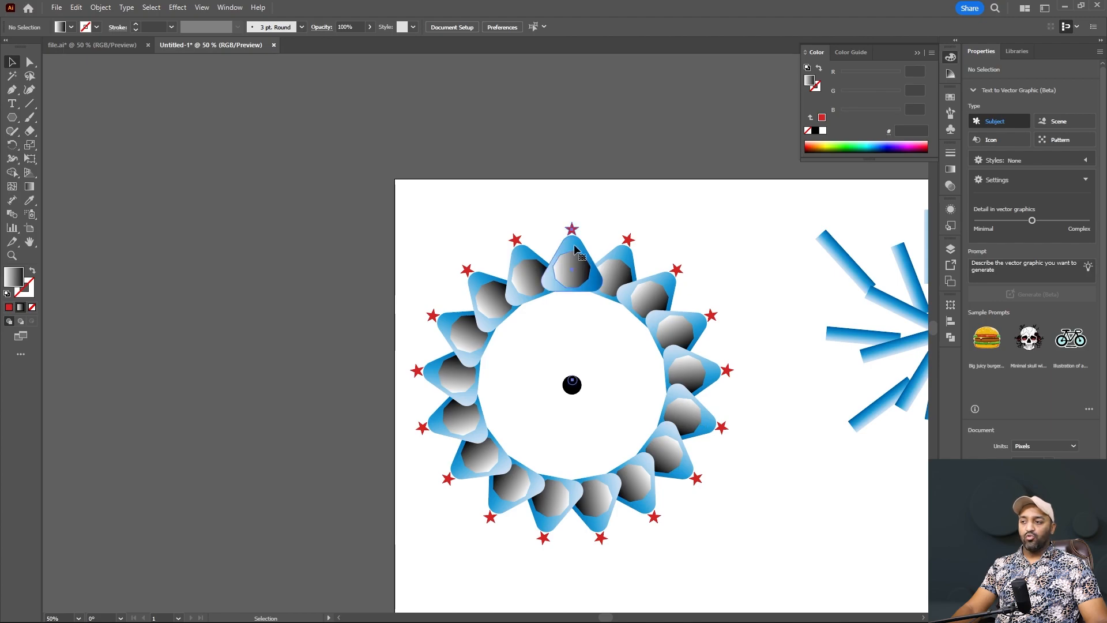
left_click(579, 254)
scroll(583, 306, "up", 1)
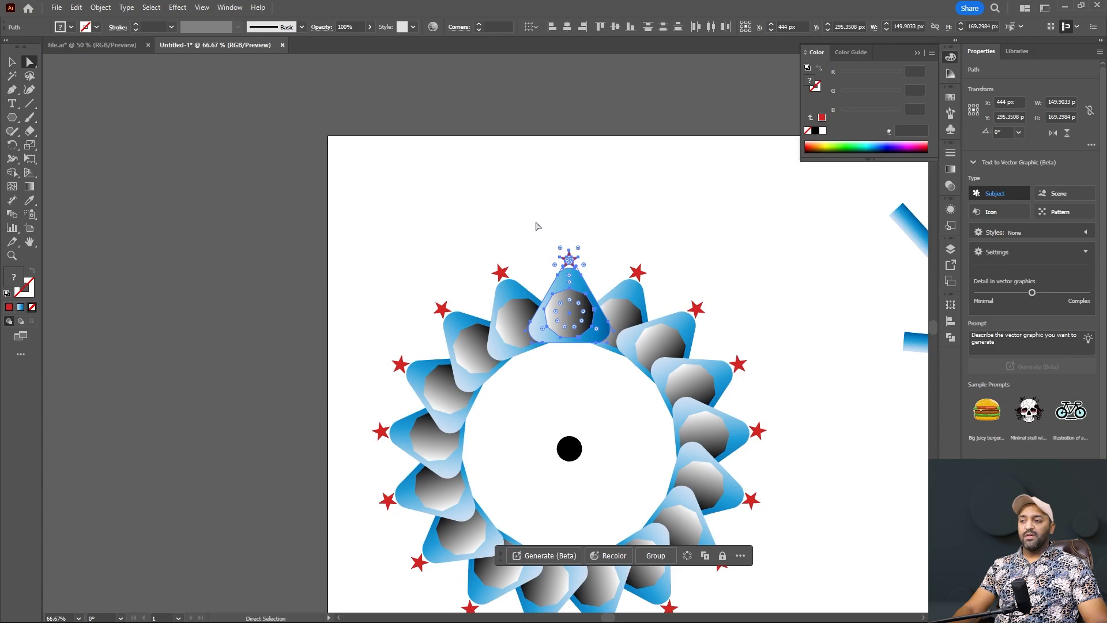
left_click(537, 226)
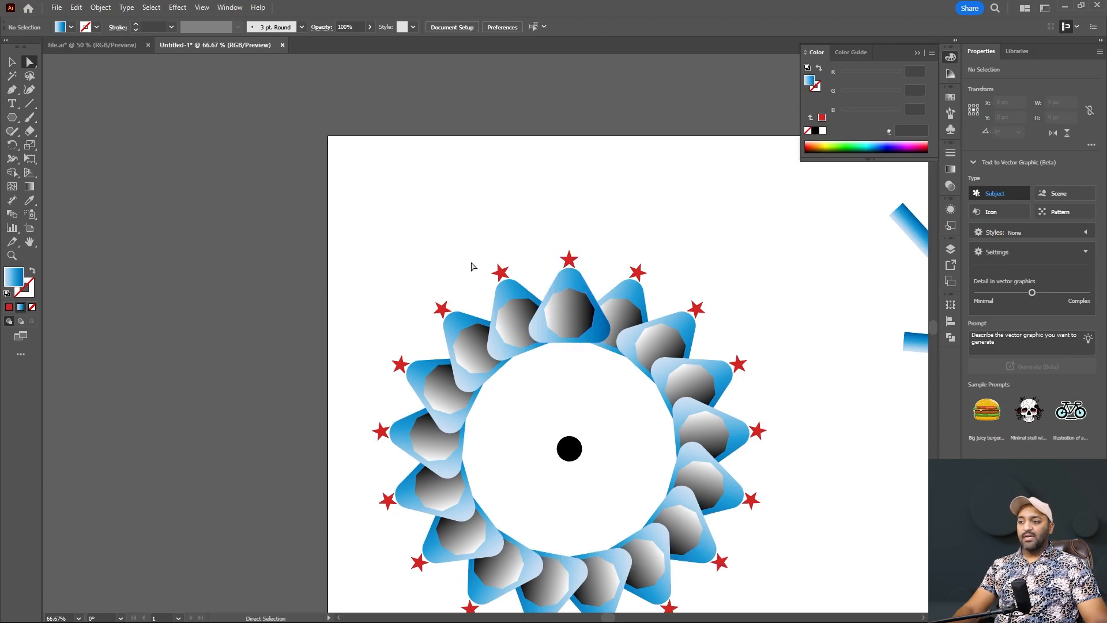
Step: Move the source triangle, star and polygon down to about X 443 px, Y 468 px, and deselect them
left_click_drag(524, 229, 573, 375)
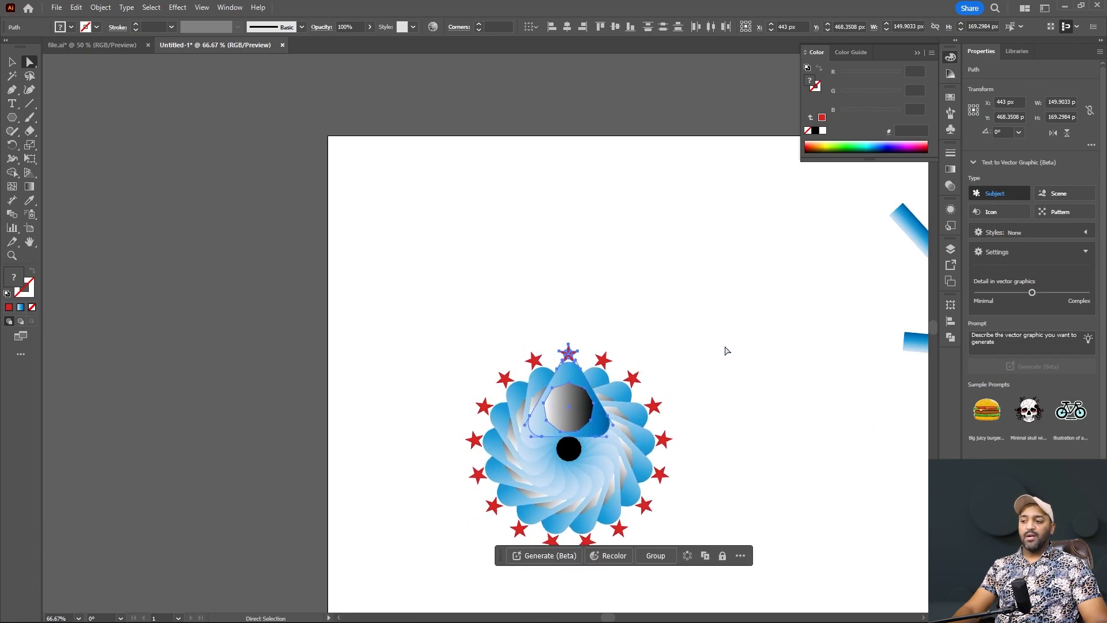
left_click(751, 478)
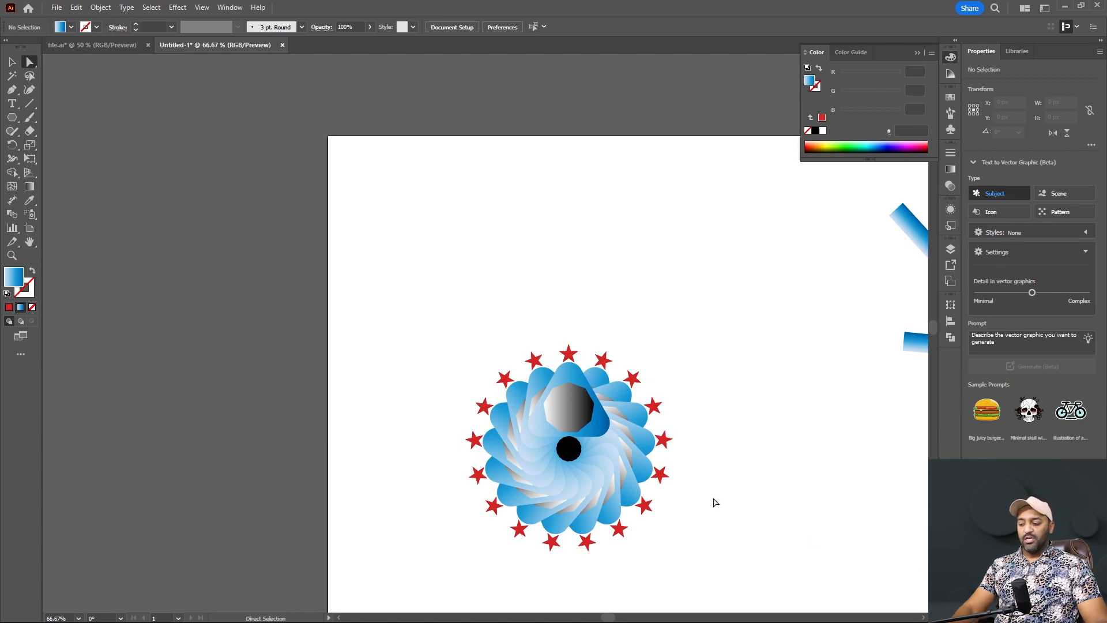
Step: Select the source triangle, star and polygon, move them up to about X 446 px, Y 73 px, and deselect them
key("space")
left_click_drag(704, 487, 552, 372)
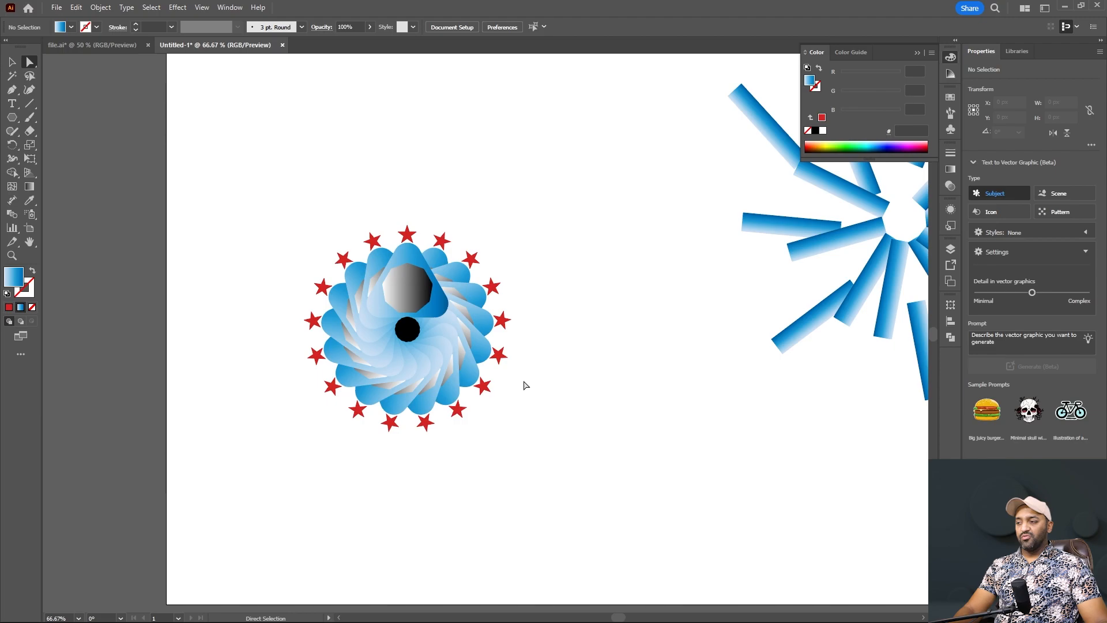
left_click_drag(321, 186, 527, 321)
left_click_drag(430, 310, 434, 100)
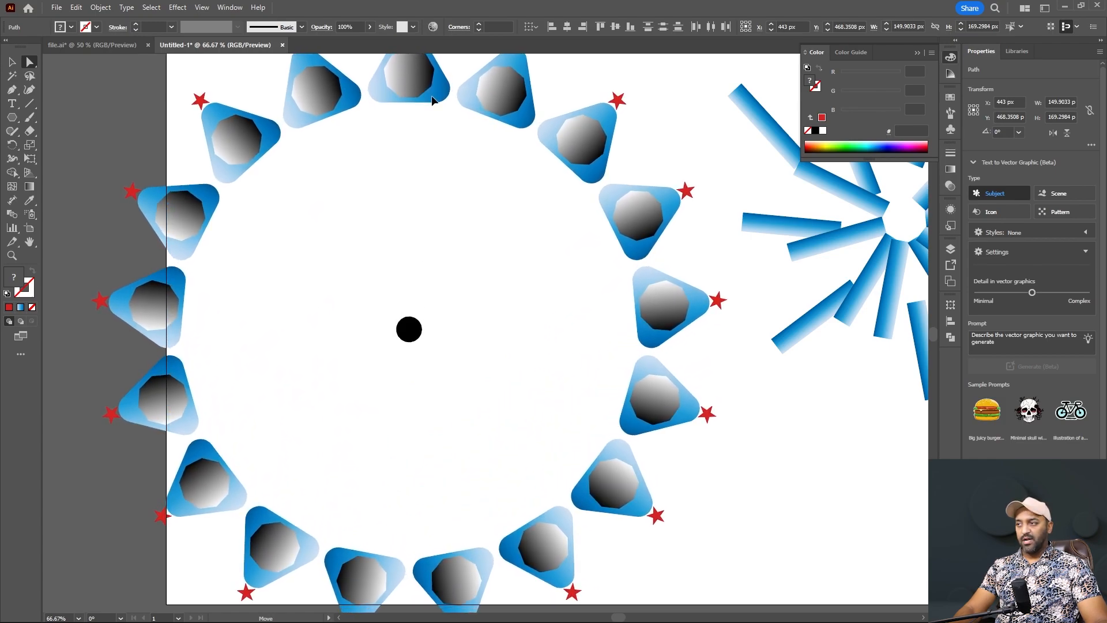
scroll(707, 396, "down", 1)
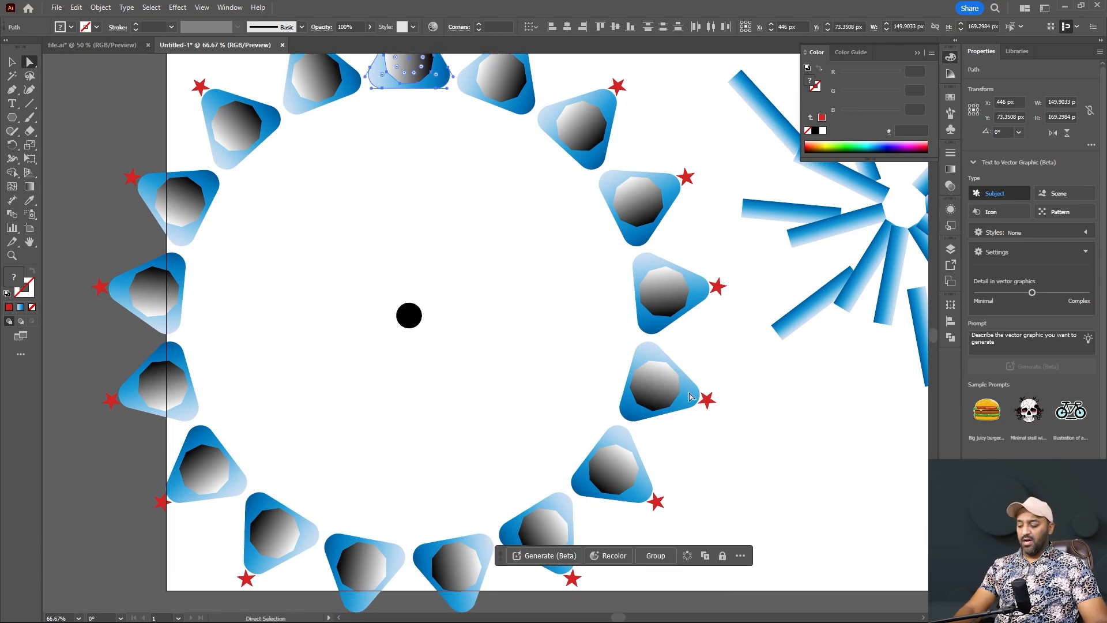
scroll(623, 375, "down", 2)
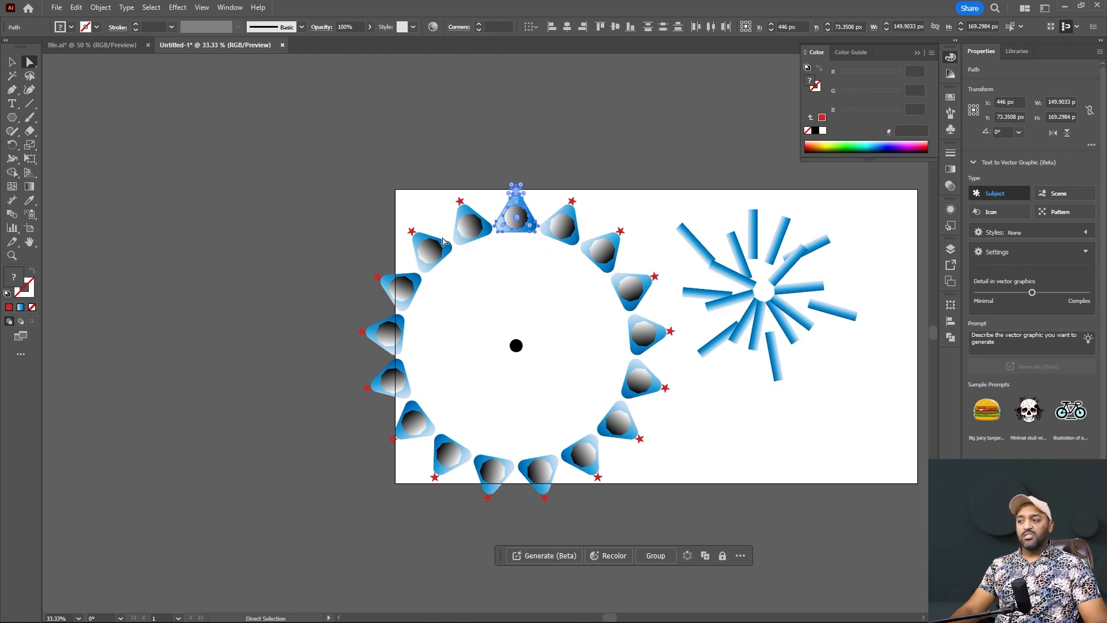
left_click(13, 61)
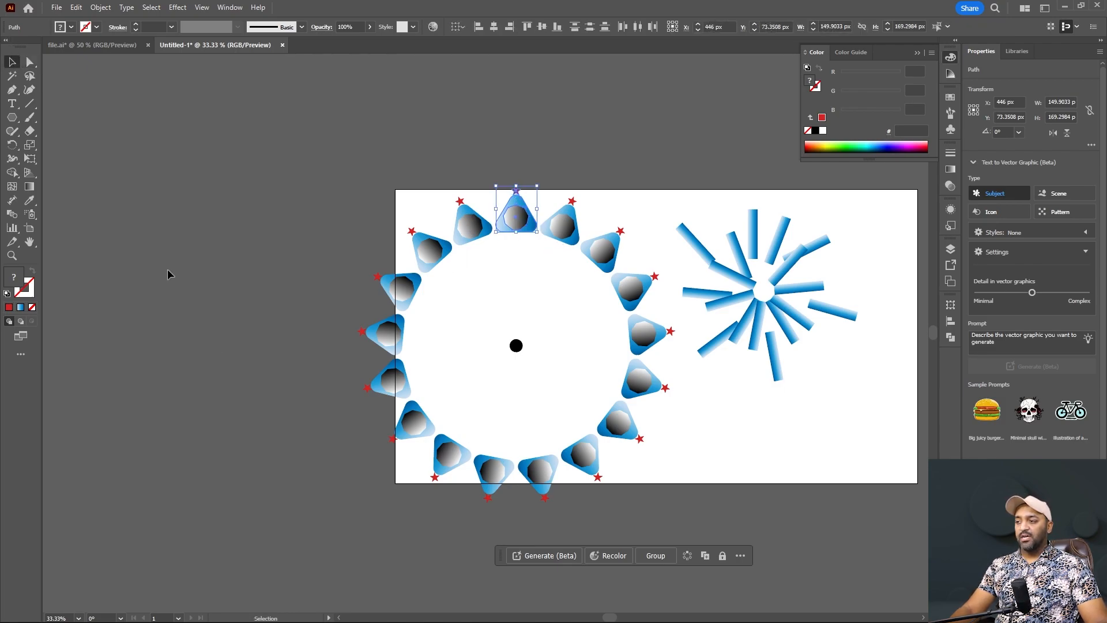
left_click(168, 270)
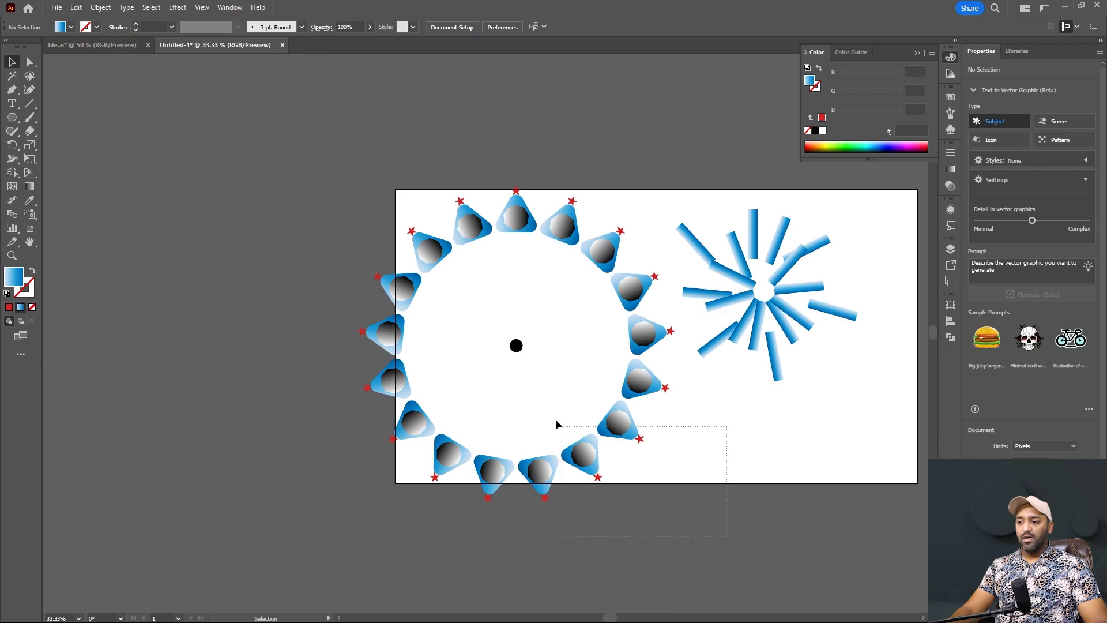
Step: Delete the burst of blue gradient bars beside the radial triangle pattern
left_click(520, 231)
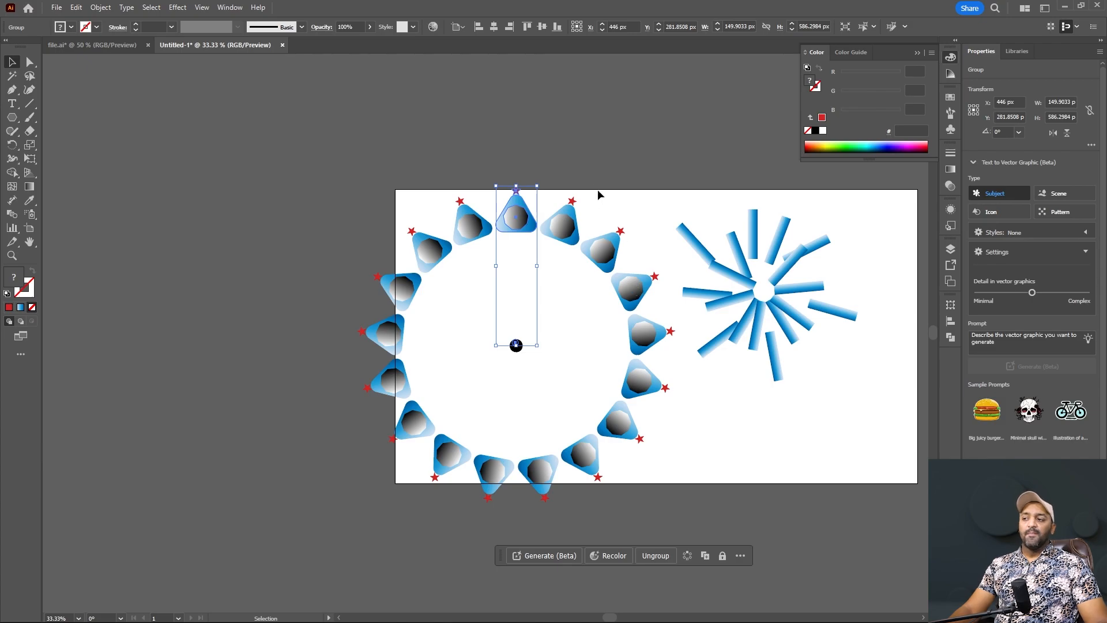
left_click(566, 147)
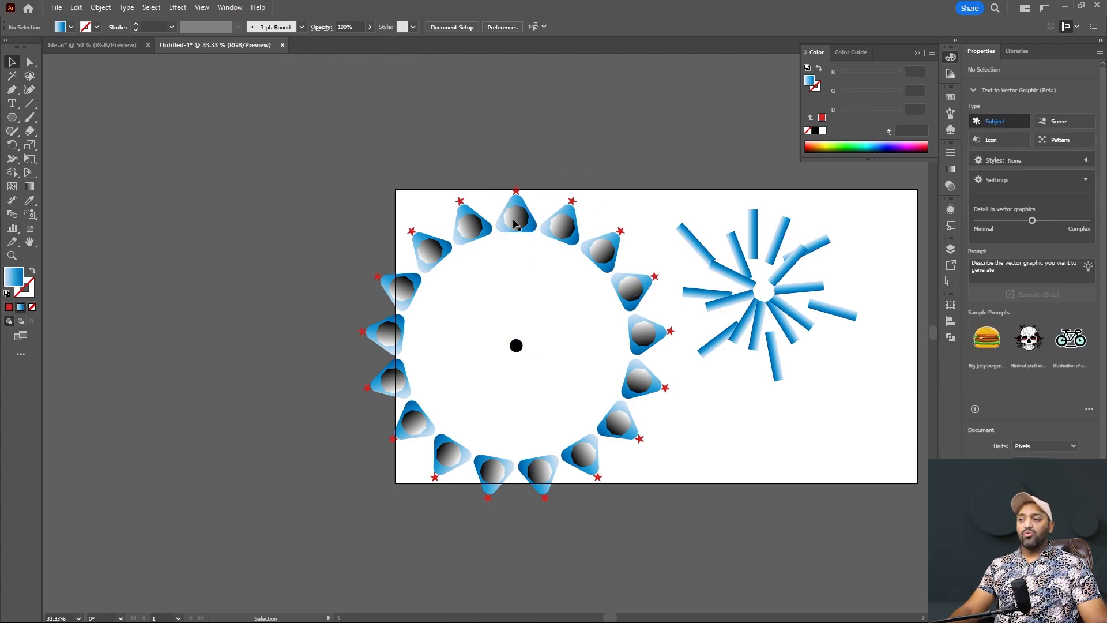
left_click(513, 218)
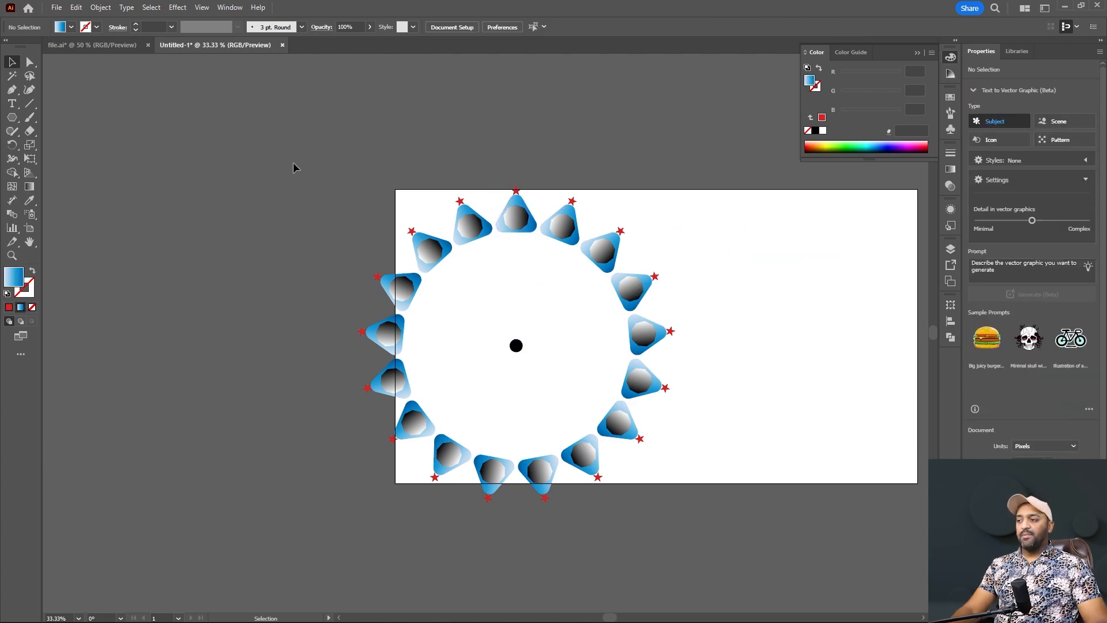
Step: Select the whole radial triangle pattern, expand its appearance into separate artwork, and deselect it
left_click_drag(293, 163, 727, 541)
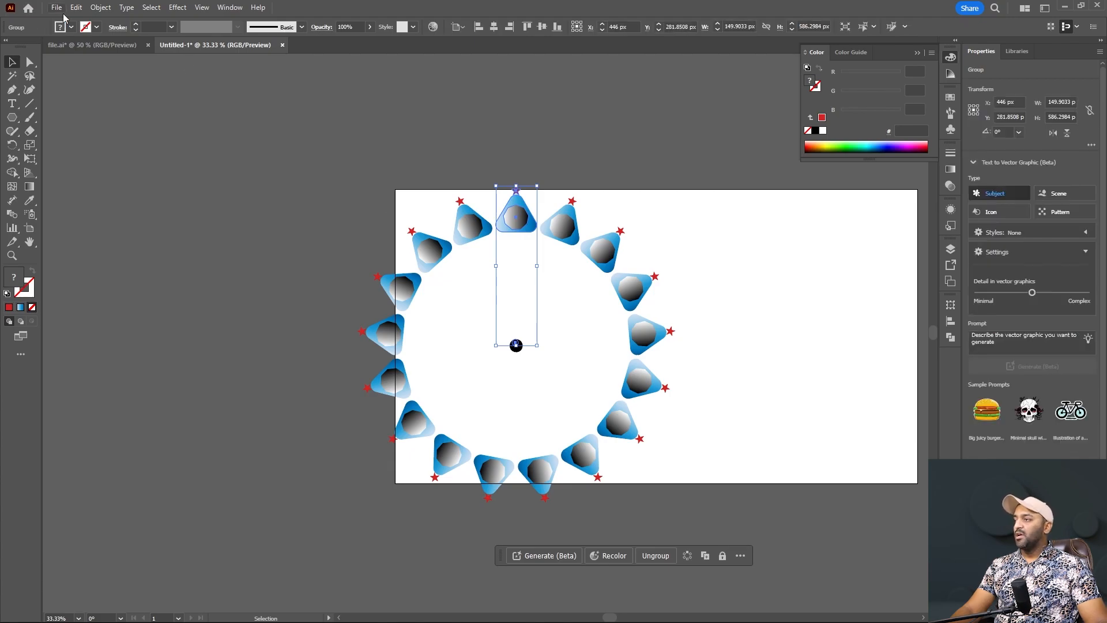
left_click(107, 8)
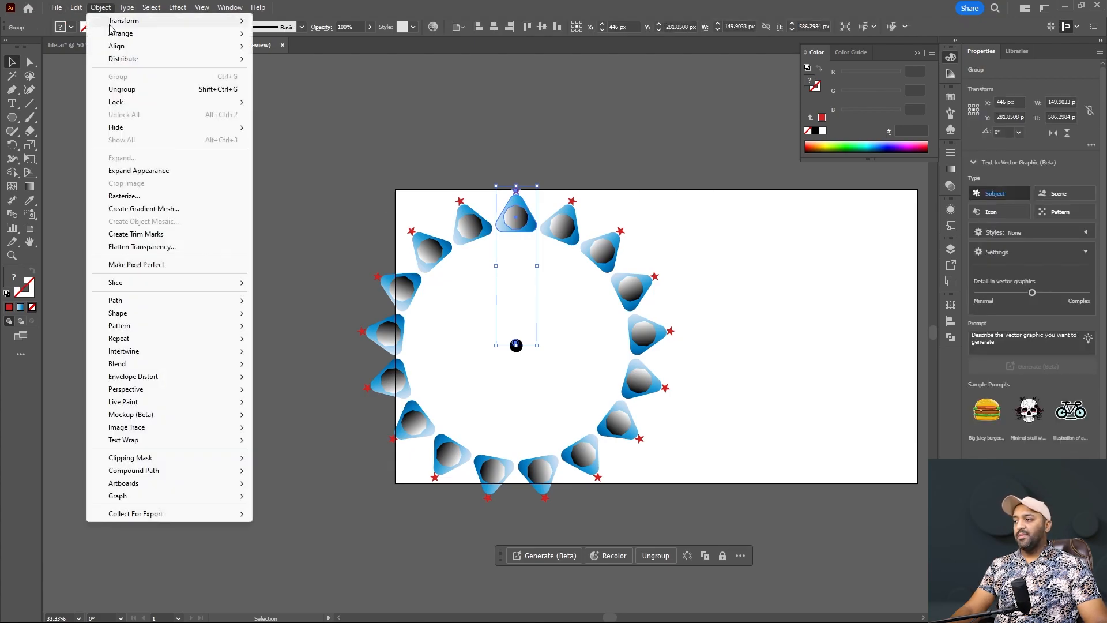
left_click(133, 170)
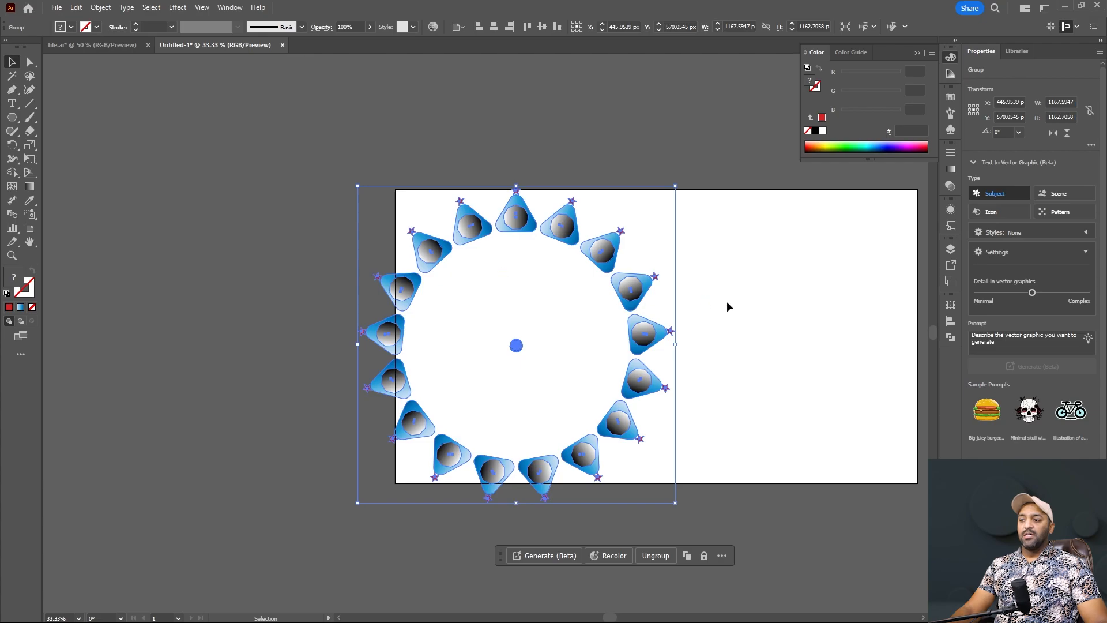
left_click(694, 296)
Step: Move the expanded radial pattern to about X 592 px, Y 593 px, and ungroup it
left_click(539, 236)
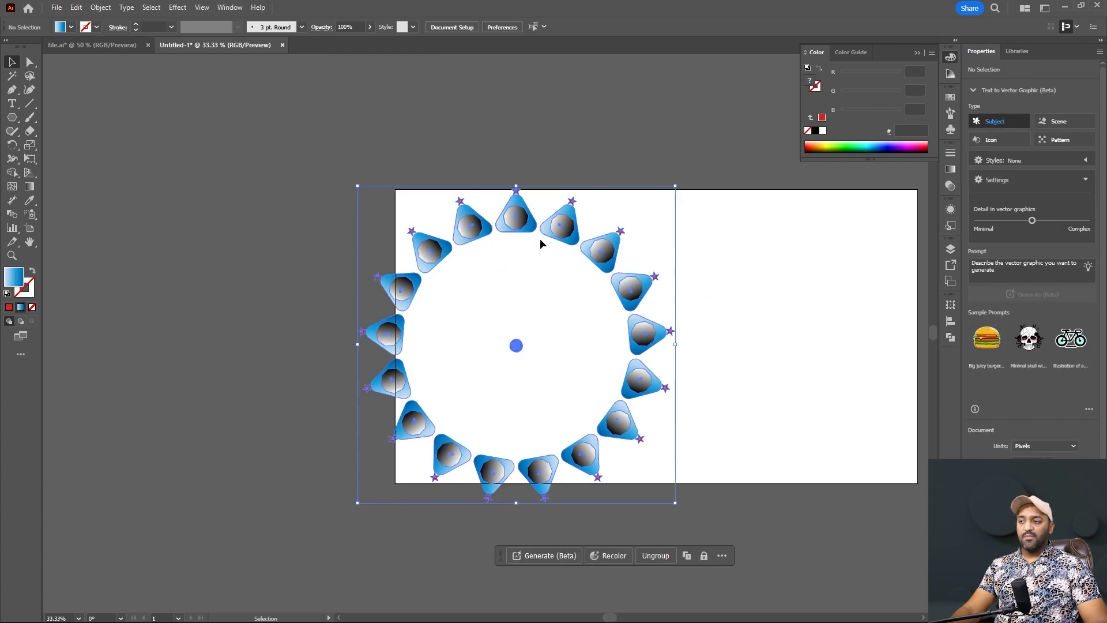
left_click_drag(515, 213, 556, 219)
right_click(561, 234)
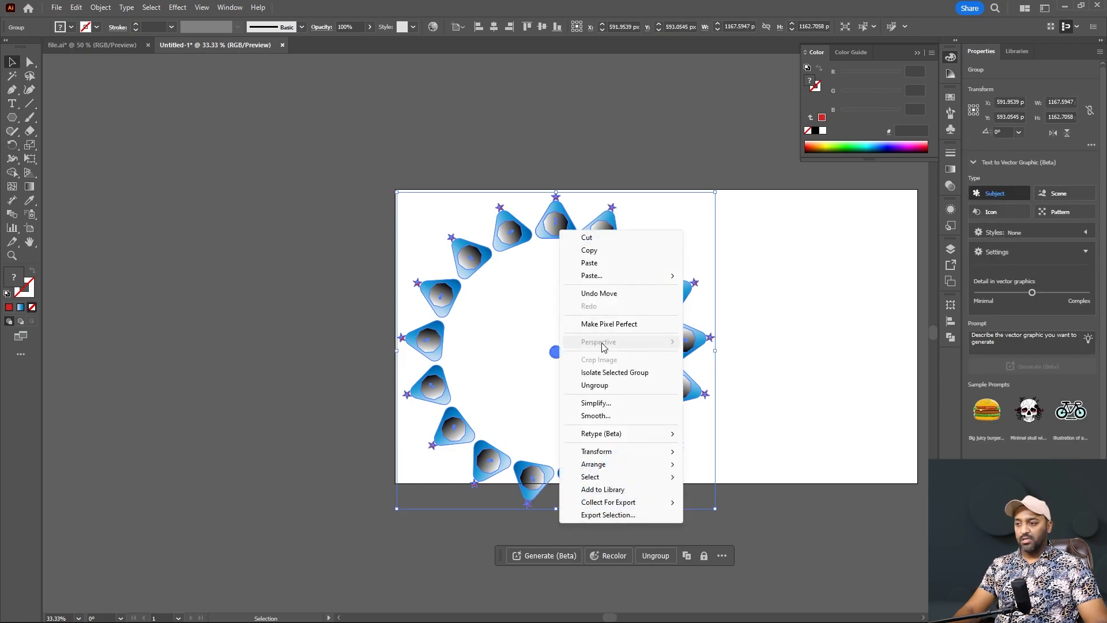
left_click(597, 384)
Step: Pull two triangle pieces on the ring's right side outward, to about X 936, Y 442 px and X 1084, Y 731 px
left_click(752, 282)
left_click_drag(746, 274, 719, 278)
left_click(703, 283)
left_click(700, 396)
left_click_drag(695, 396, 753, 408)
Step: Ungroup the upper of the two pulled-out triangle pieces and move one of its shapes upward on its own
left_click(717, 284)
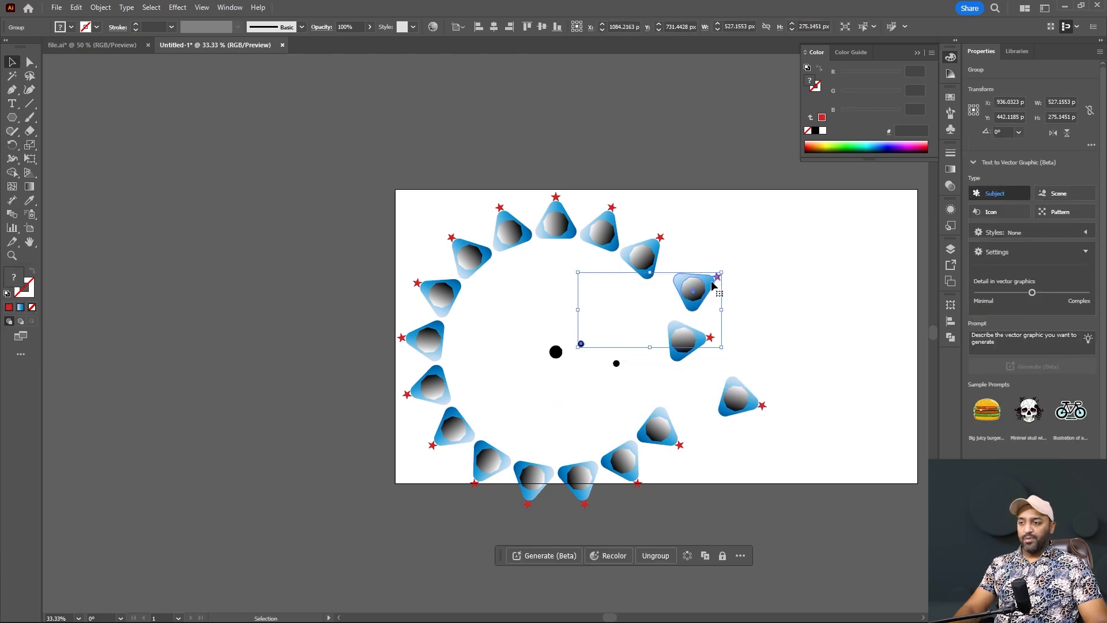
right_click(715, 283)
left_click(763, 439)
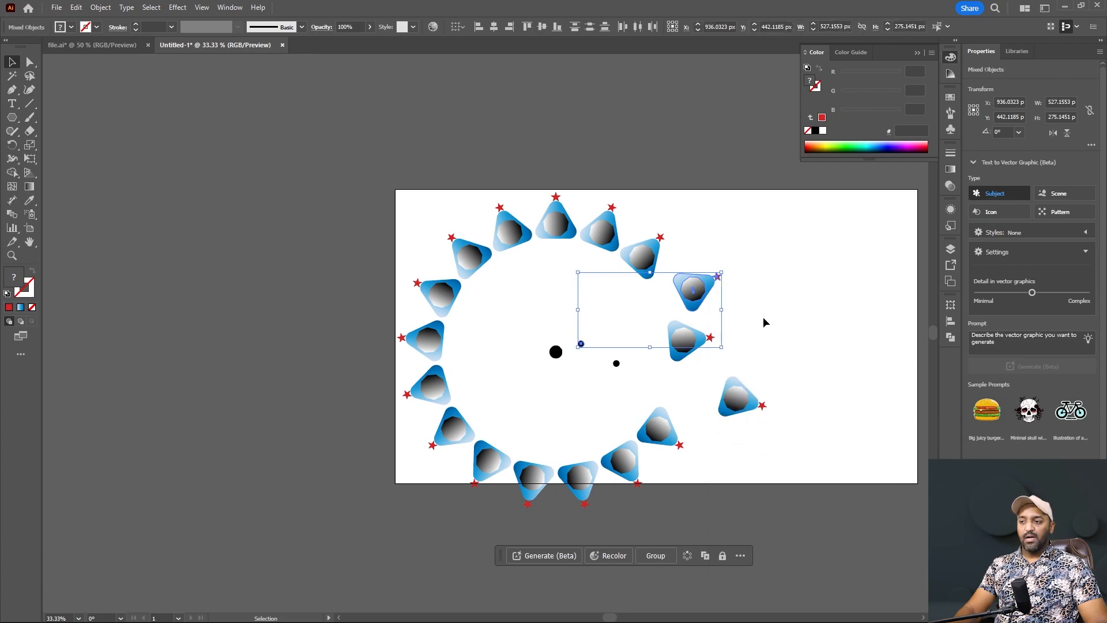
left_click(763, 316)
left_click_drag(709, 284, 696, 231)
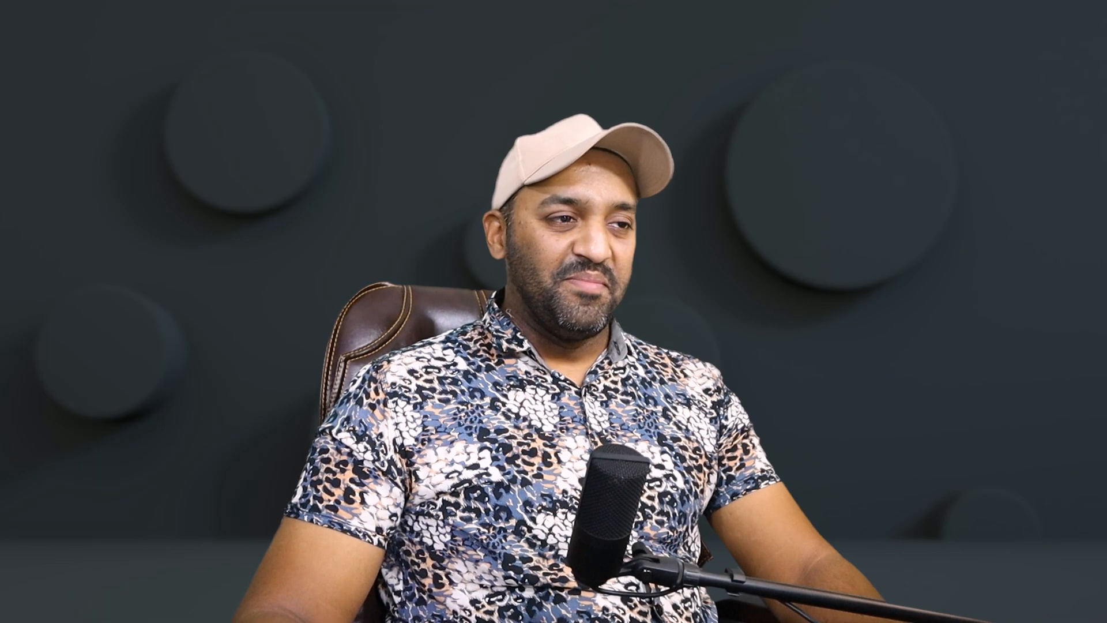